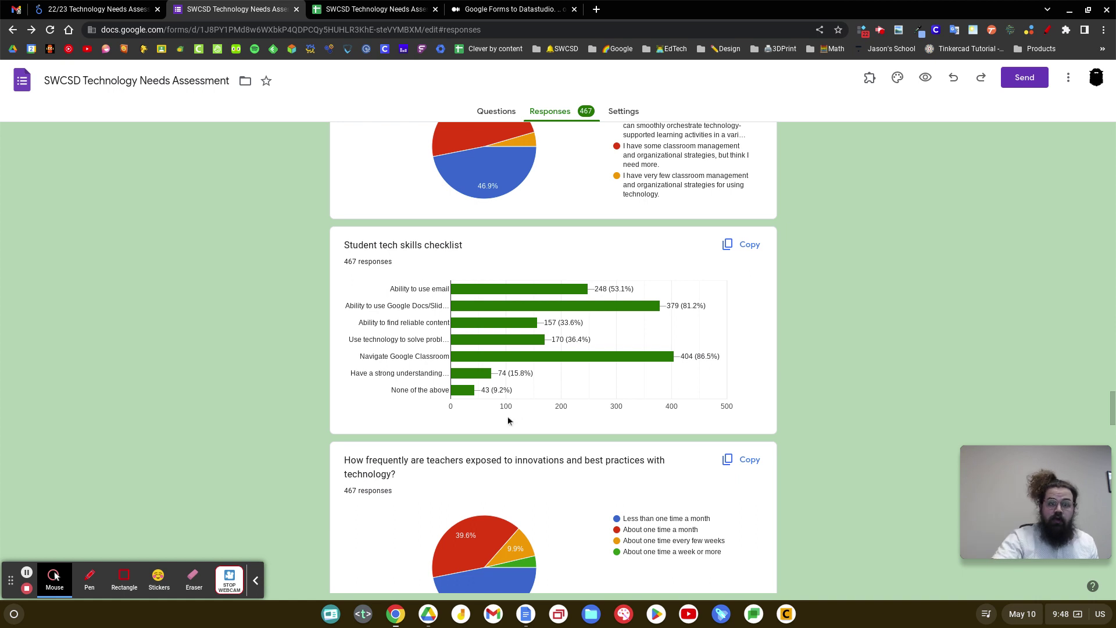
Examine the form's response charts from Barriers to Access down to the Student tech skills checklist.
scroll(482, 391, "up", 10)
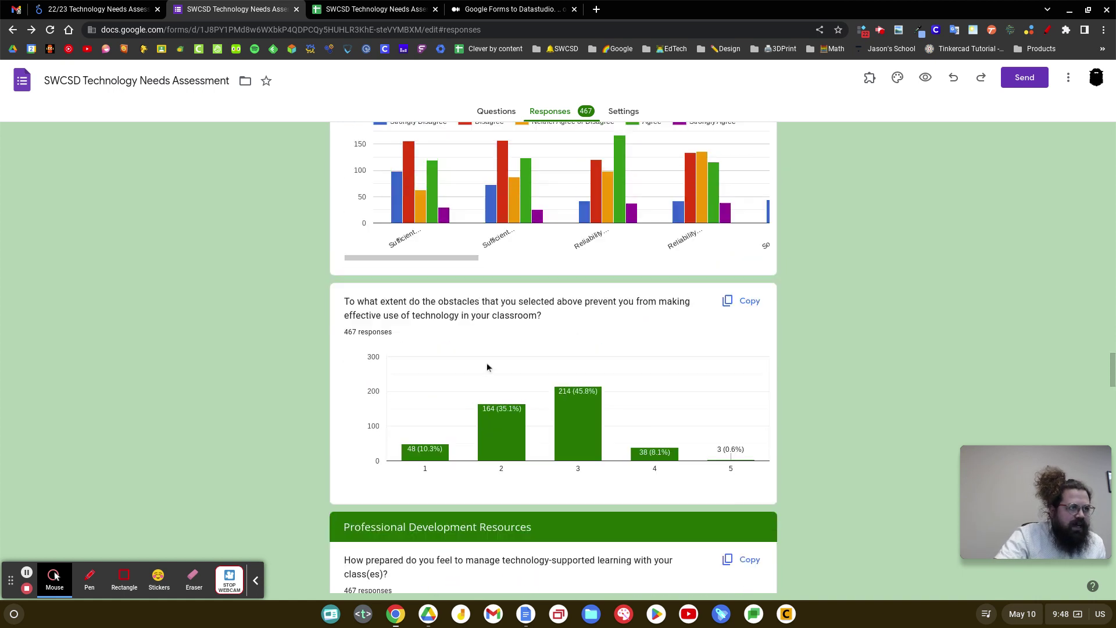
scroll(486, 365, "up", 1)
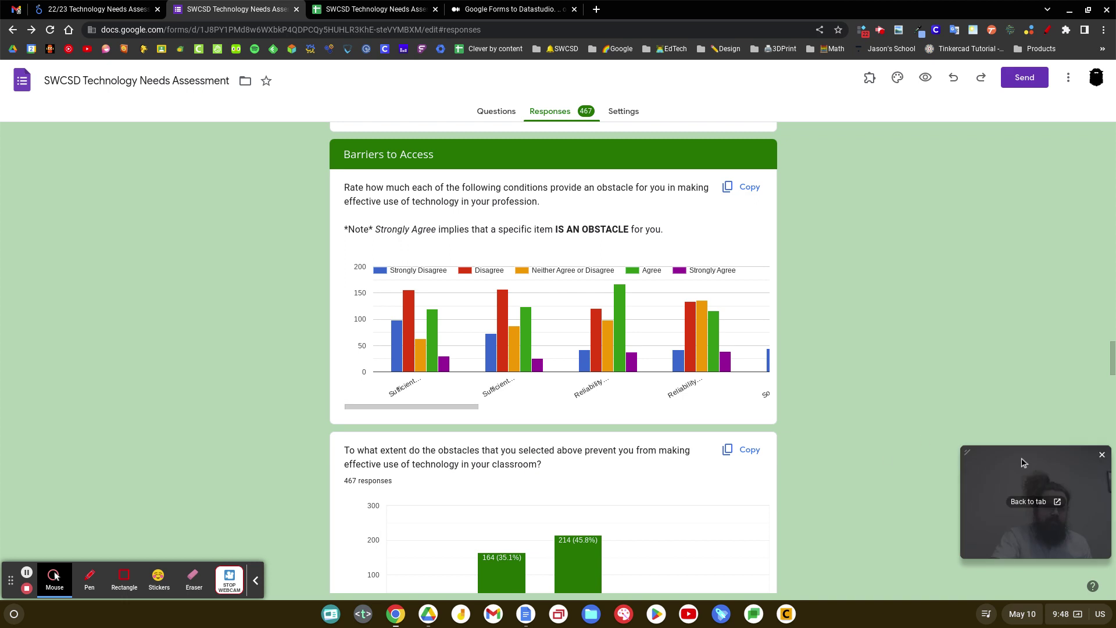
scroll(836, 497, "down", 8)
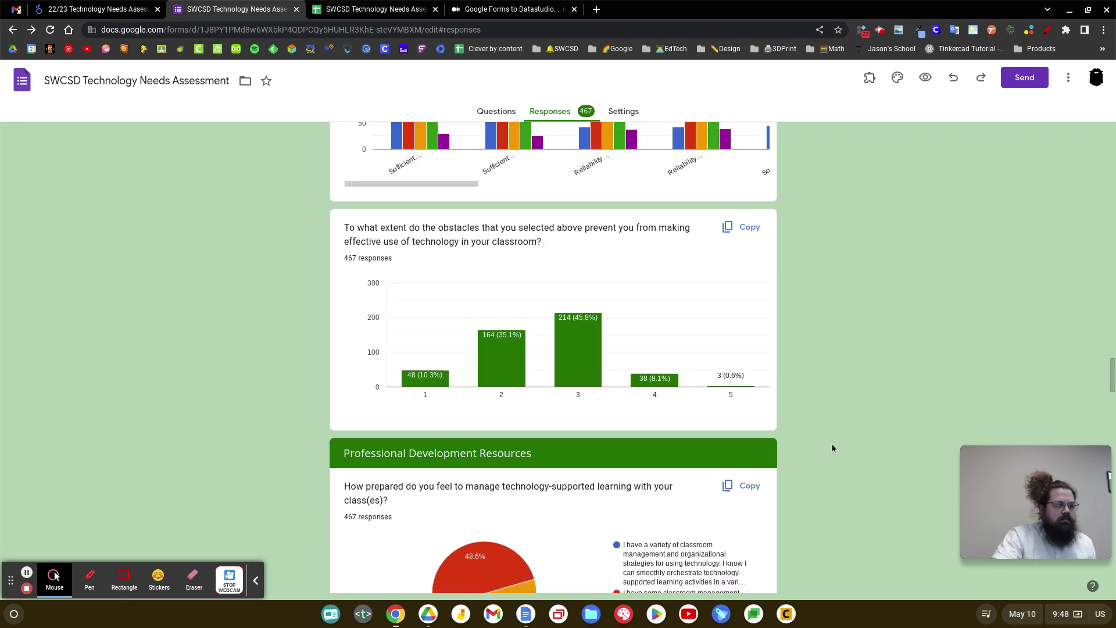
scroll(810, 441, "down", 2)
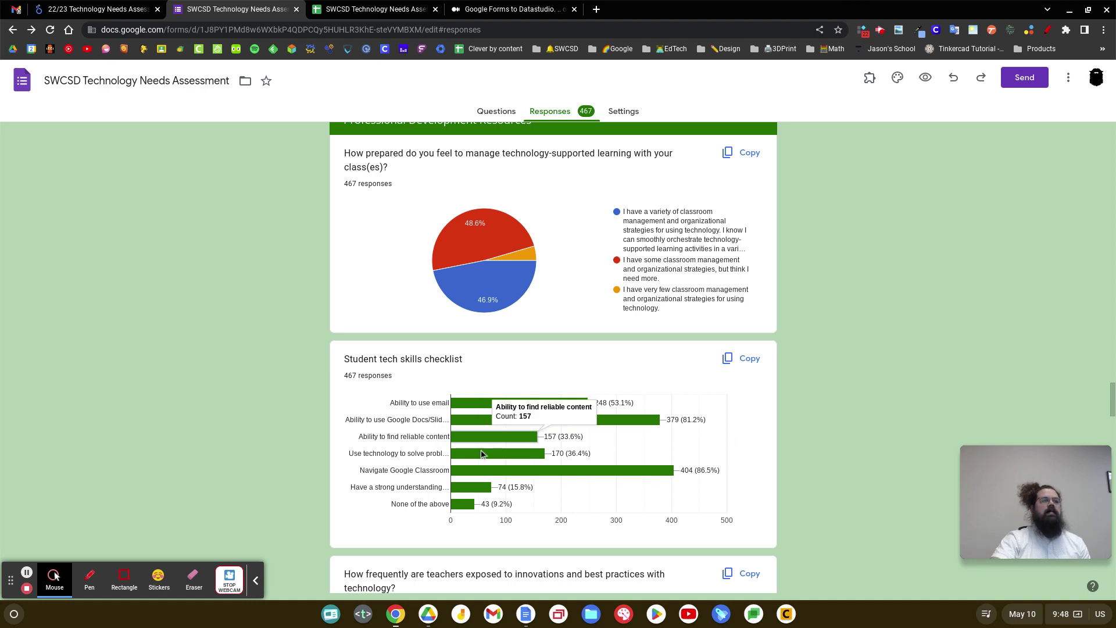
scroll(771, 414, "down", 1)
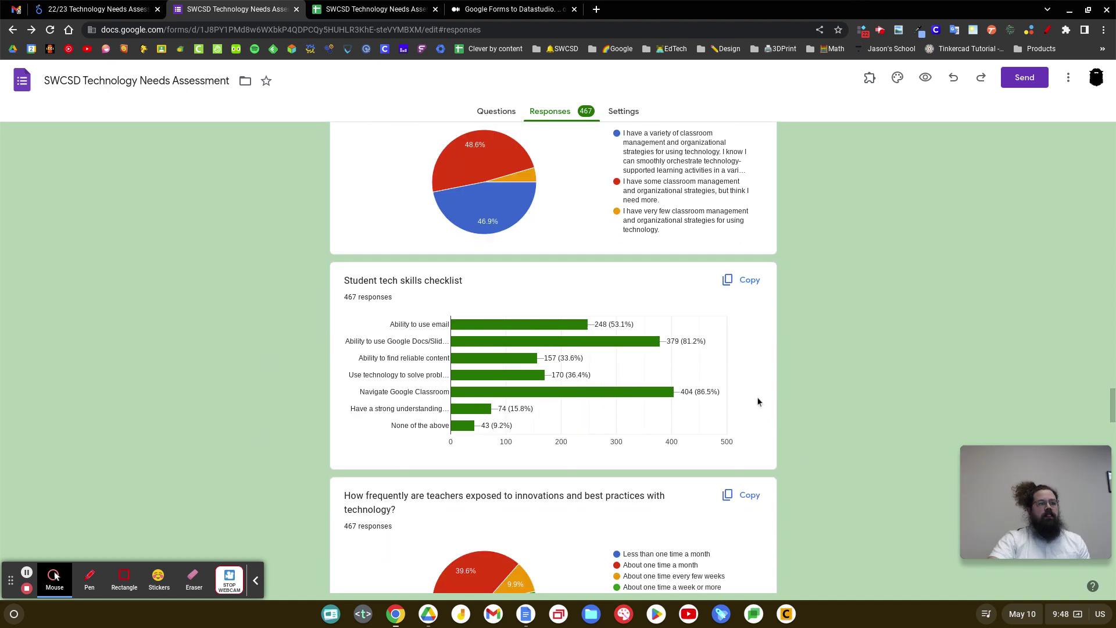
scroll(843, 349, "down", 1)
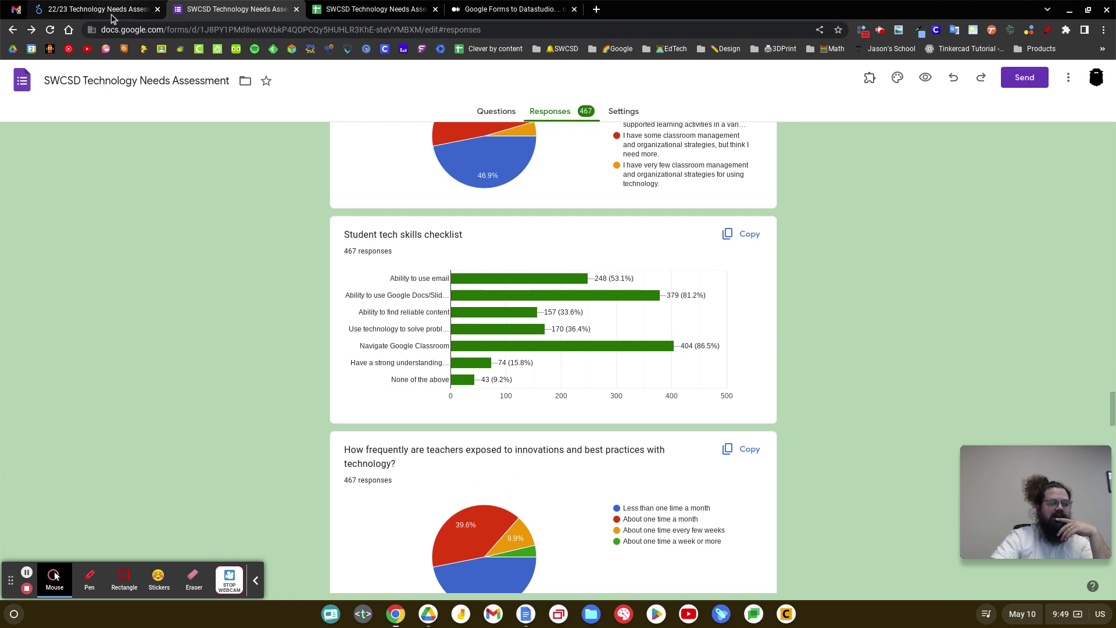
left_click_drag(464, 235, 320, 236)
left_click(471, 260)
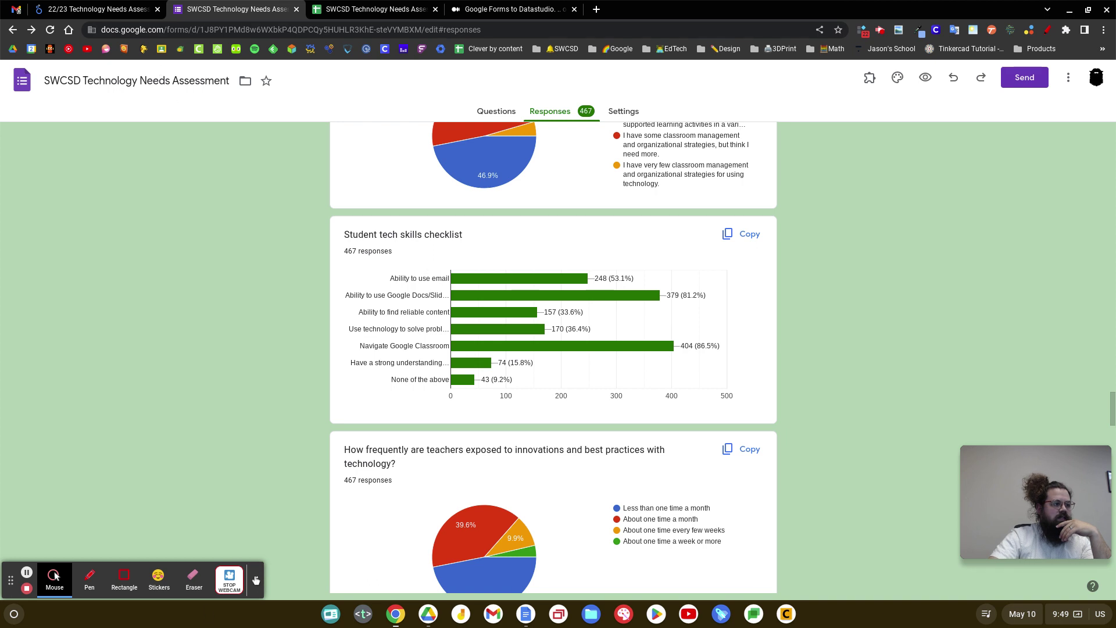
left_click(256, 580)
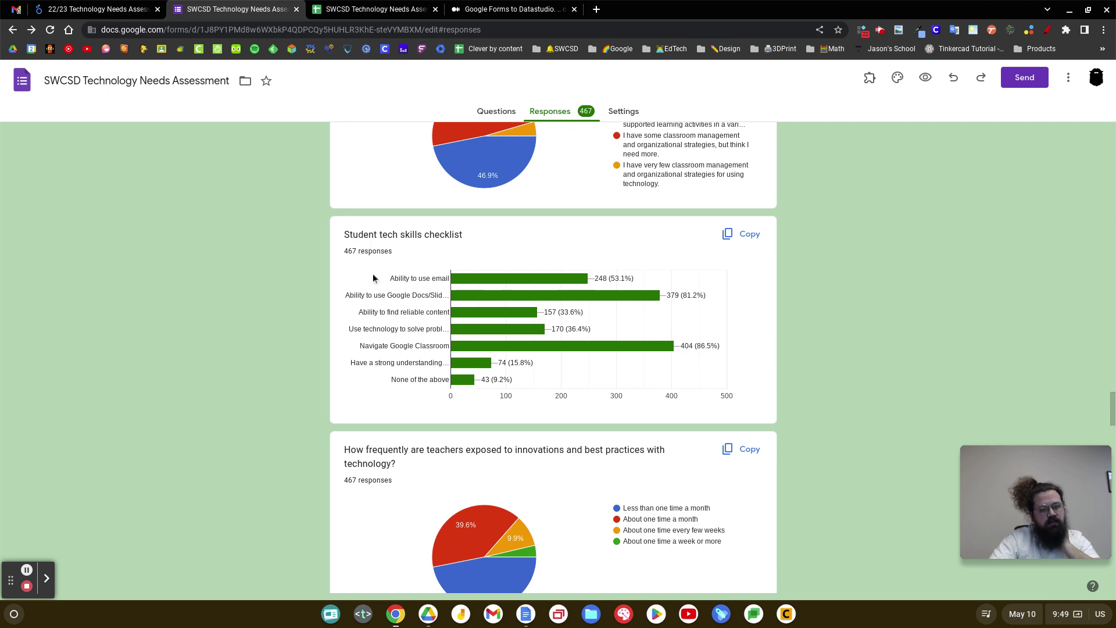
mouse_move(541, 350)
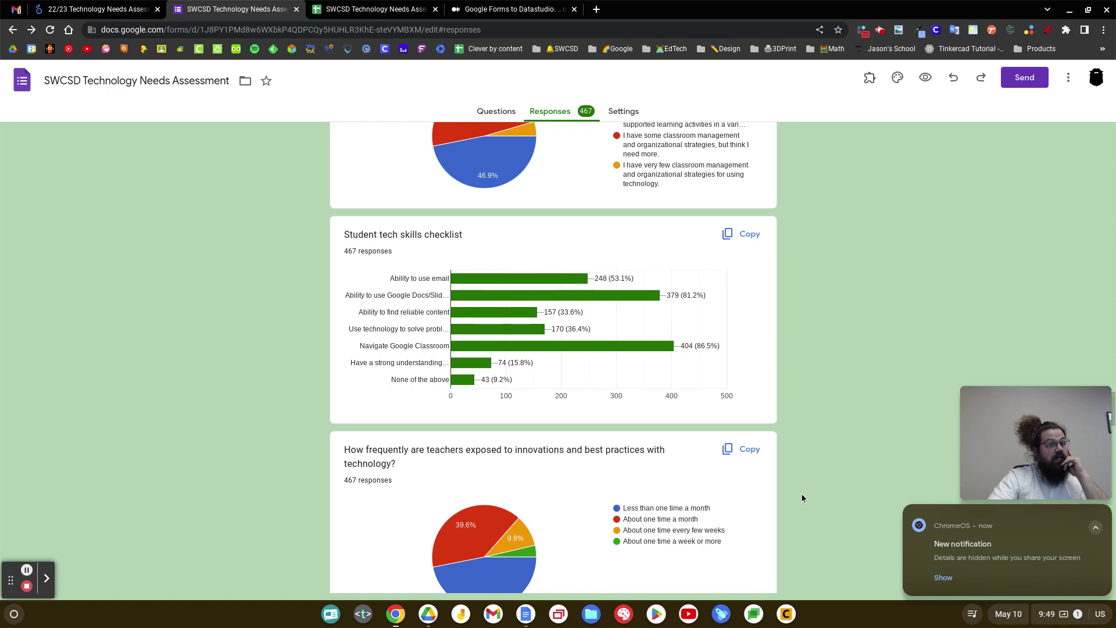
Switch to the linked responses spreadsheet and look across all columns of the Responses1 sheet.
left_click(338, 11)
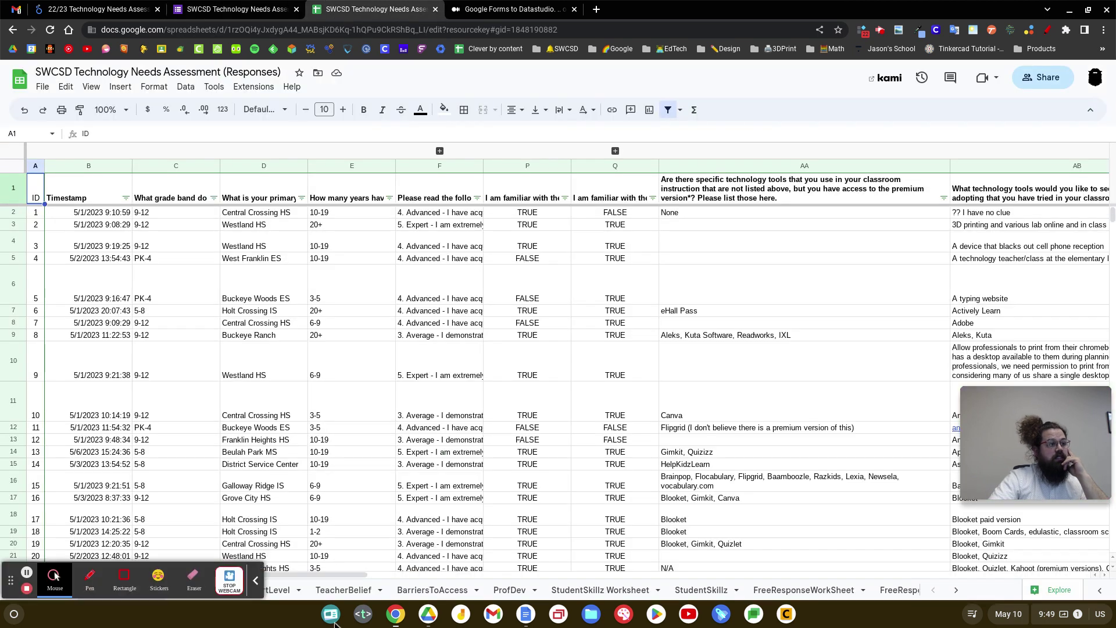
left_click_drag(302, 574, 1084, 538)
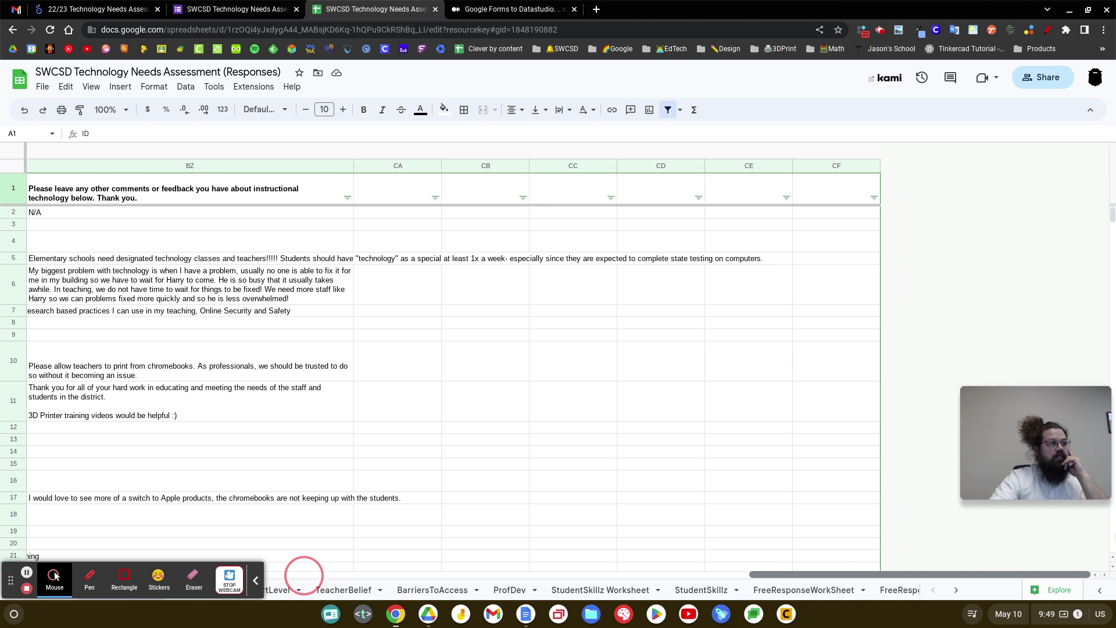
left_click_drag(1025, 542, 183, 584)
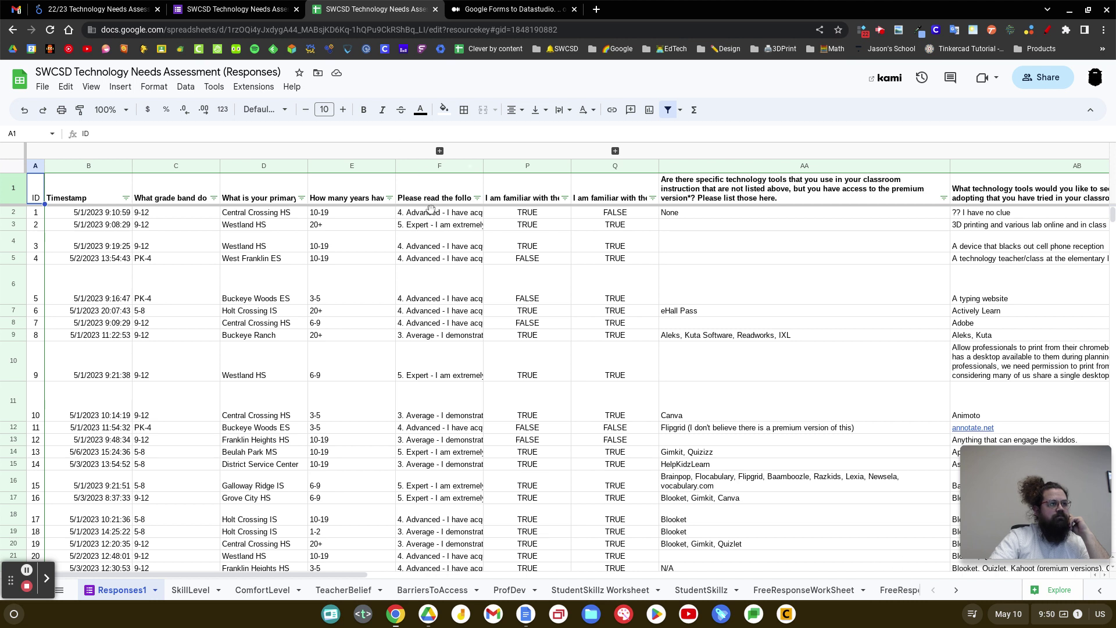
Switch to the Looker Studio report and place the Responses1 field Student tech skills checklist beside the existing chart on the Student Skills page.
left_click(67, 17)
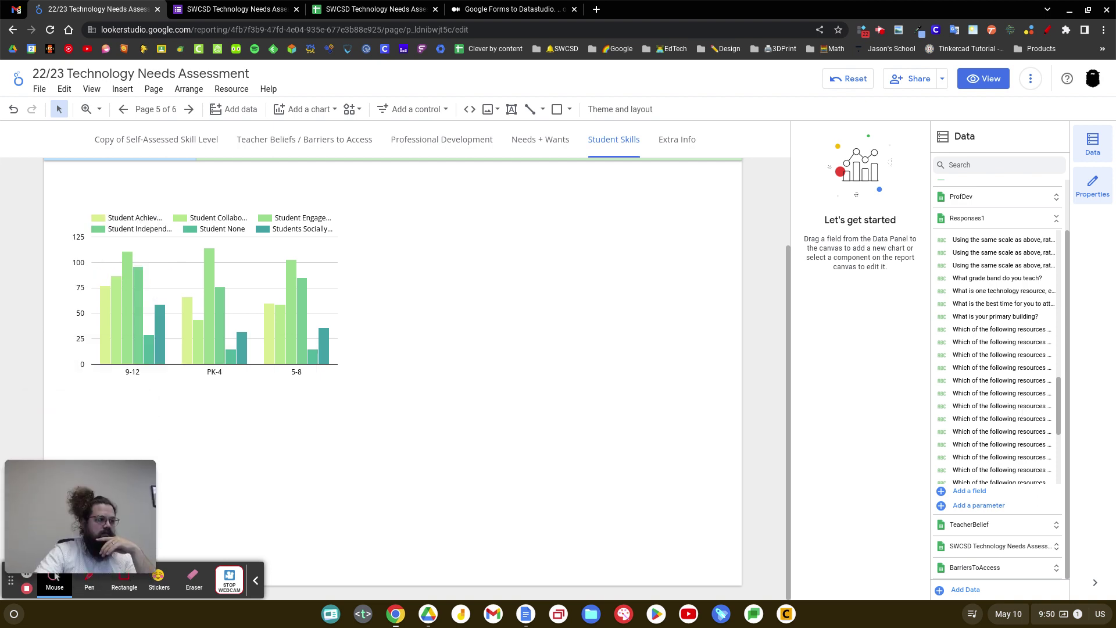
left_click(262, 580)
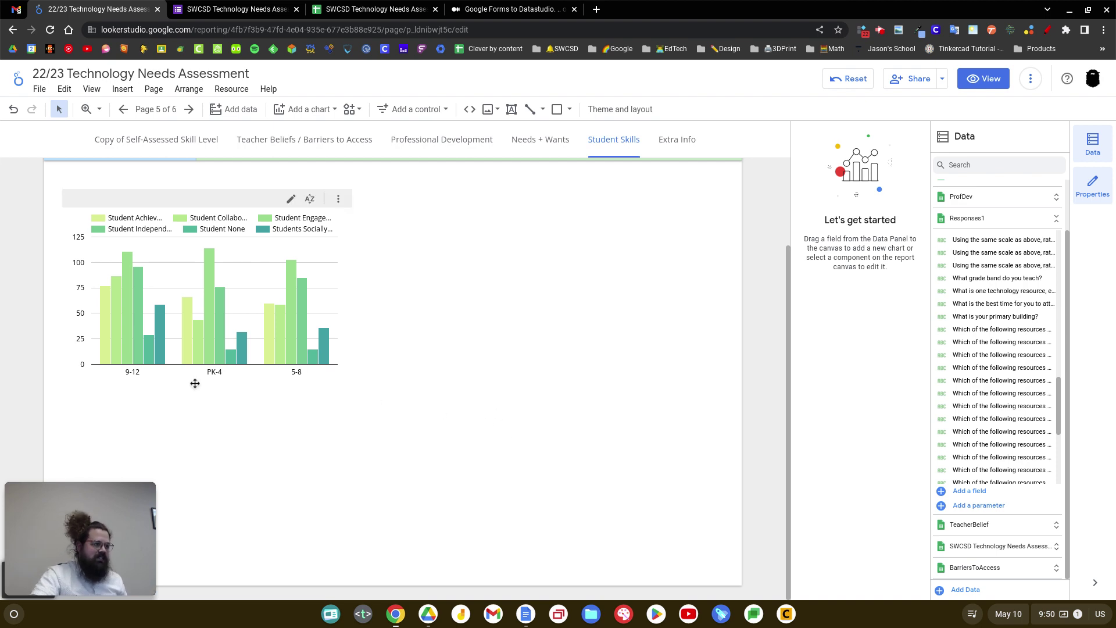
scroll(241, 399, "up", 1)
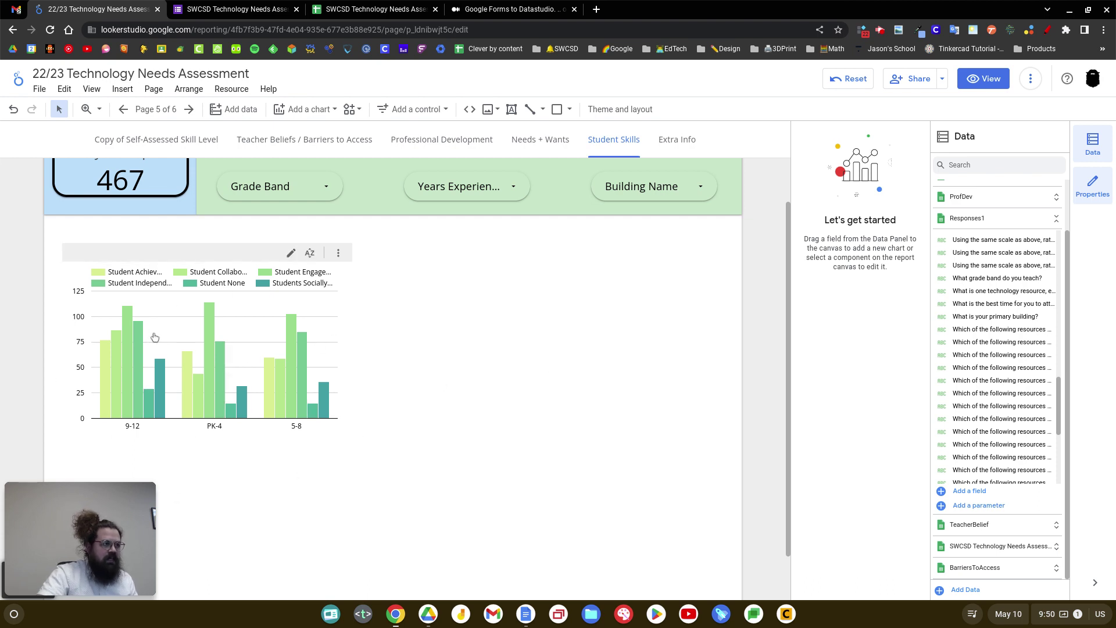
scroll(554, 175, "down", 1)
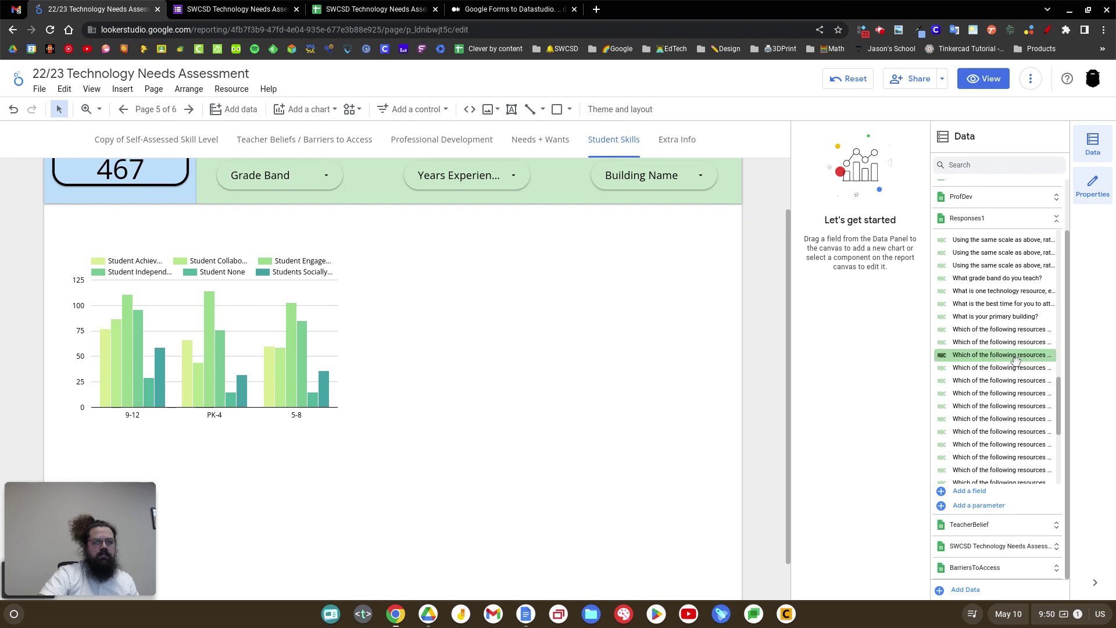
scroll(1014, 440, "down", 1)
scroll(1015, 440, "up", 5)
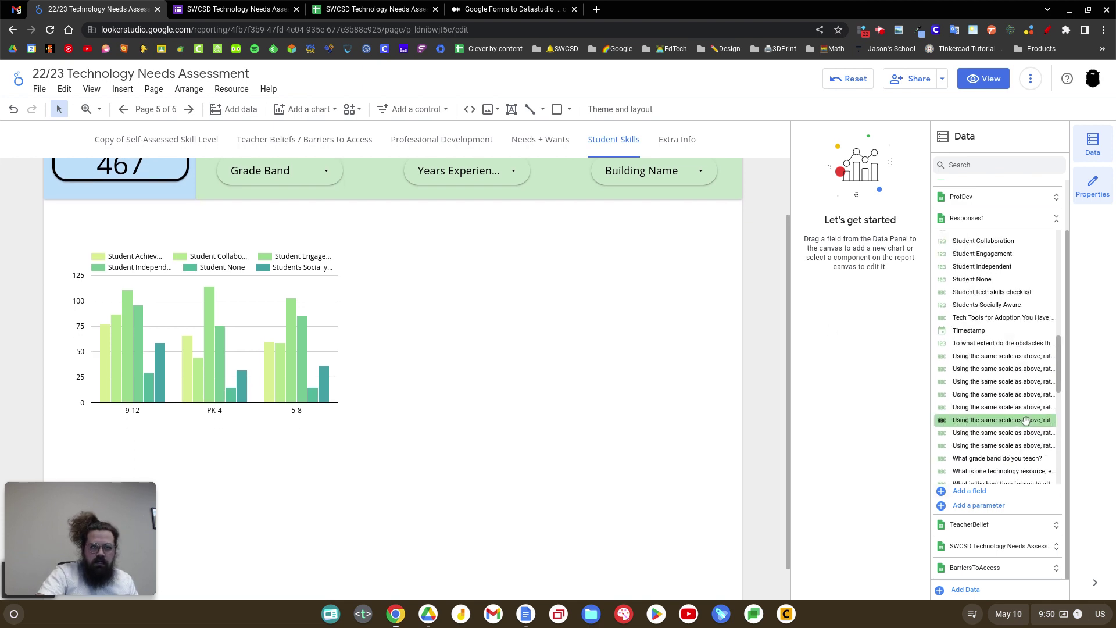
left_click_drag(1041, 305, 525, 298)
left_click_drag(528, 346, 466, 255)
Convert the new table to a bar chart and widen its axis label area to fit the long skill labels.
left_click(921, 137)
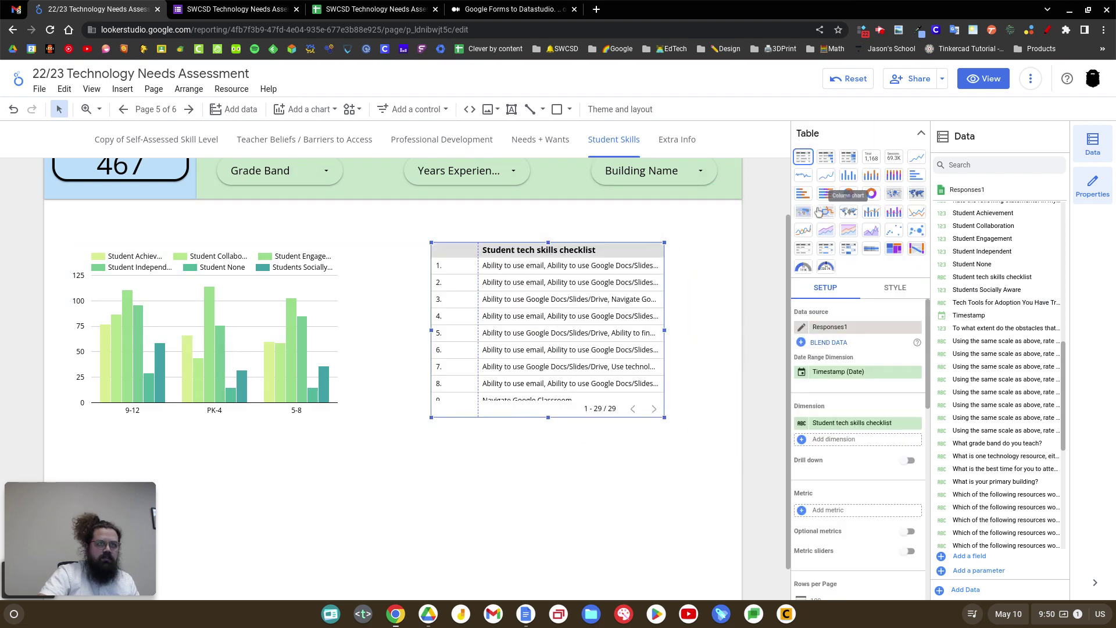
left_click(913, 177)
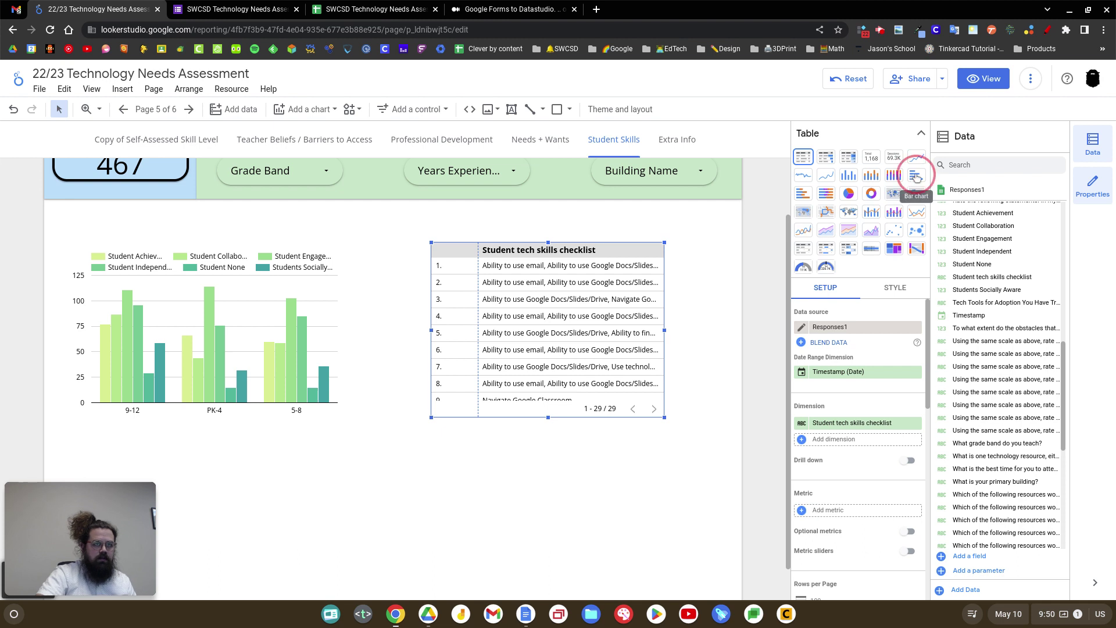
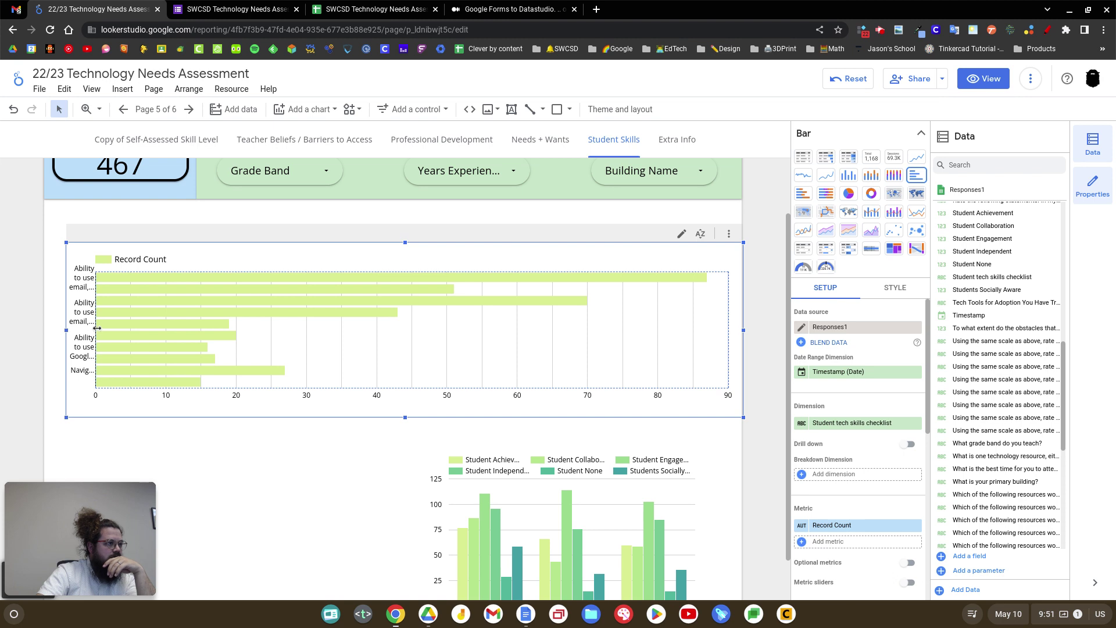
left_click_drag(94, 330, 541, 318)
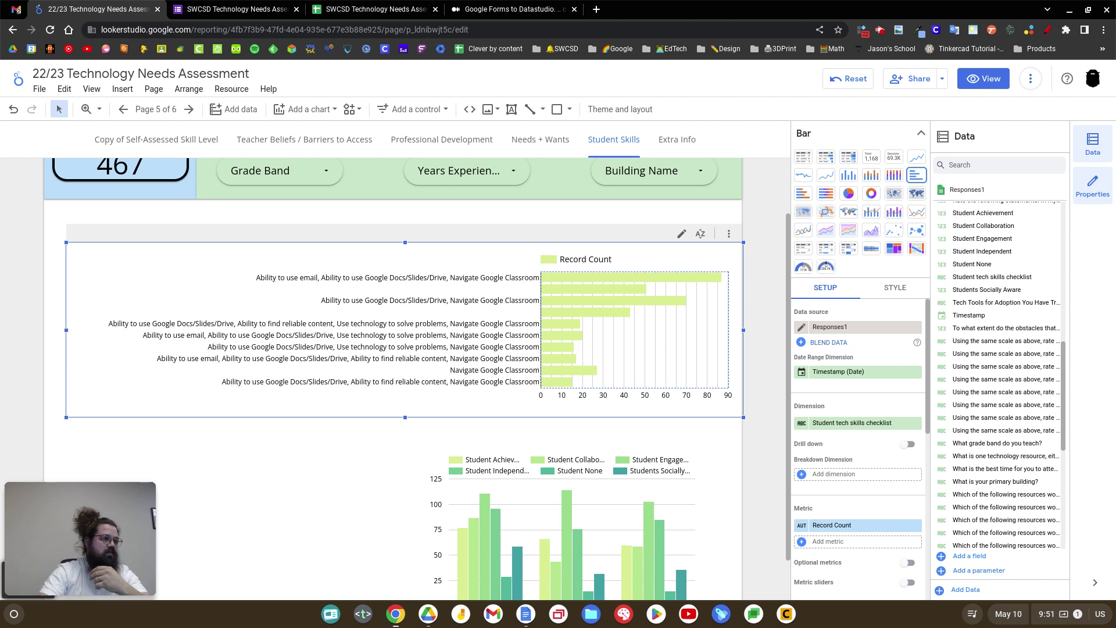
Inspect the bars' skill combinations and compare them with the Student tech skills checklist chart in the form's responses.
mouse_move(638, 283)
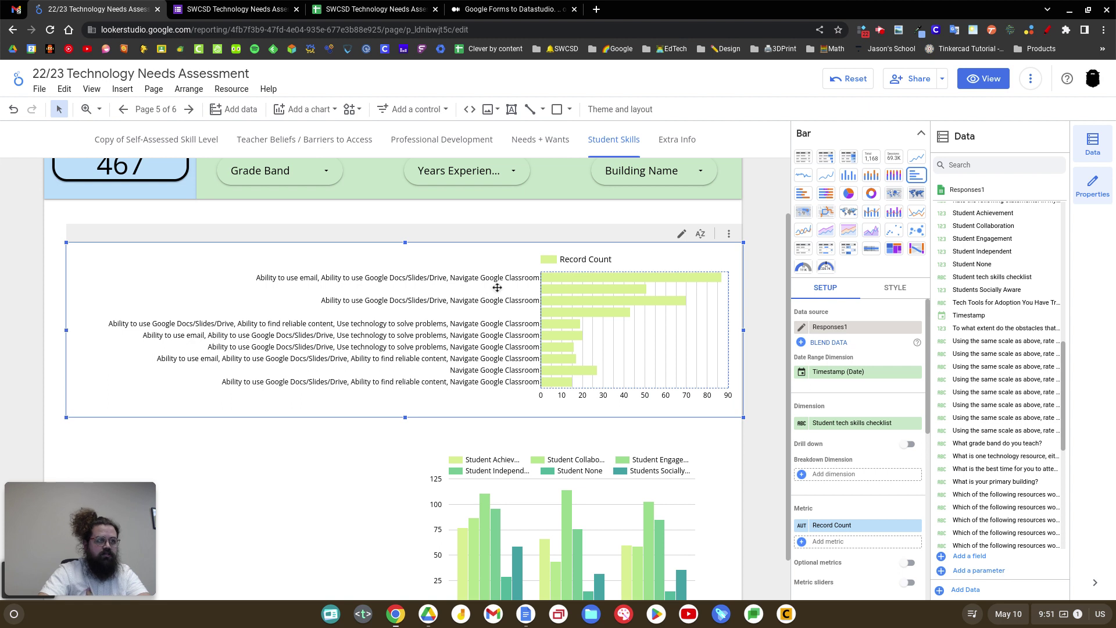
mouse_move(574, 288)
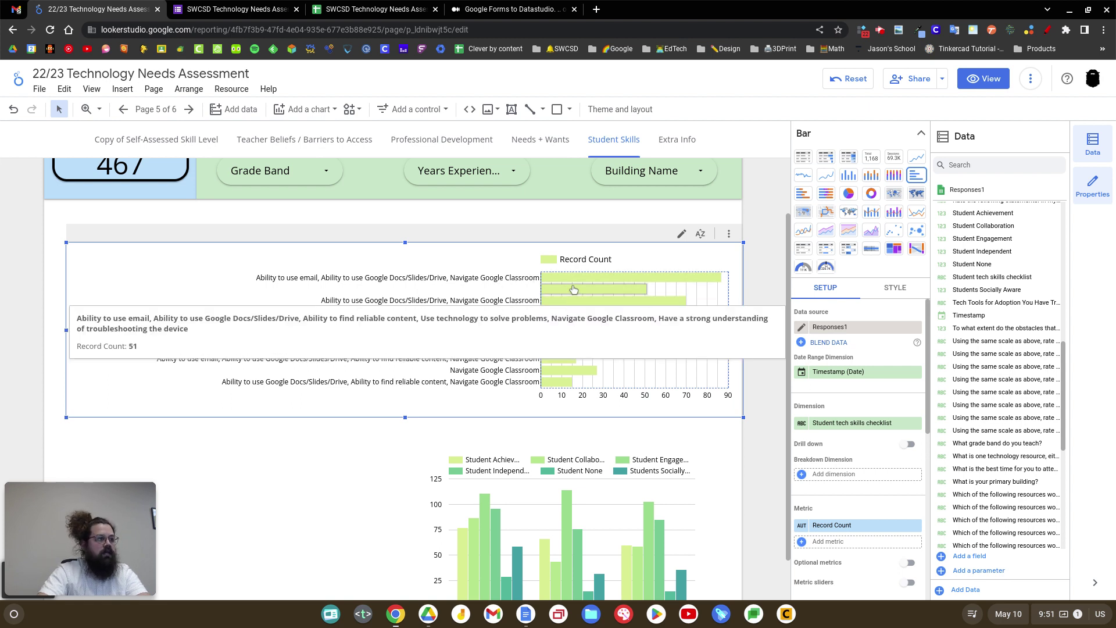
mouse_move(613, 307)
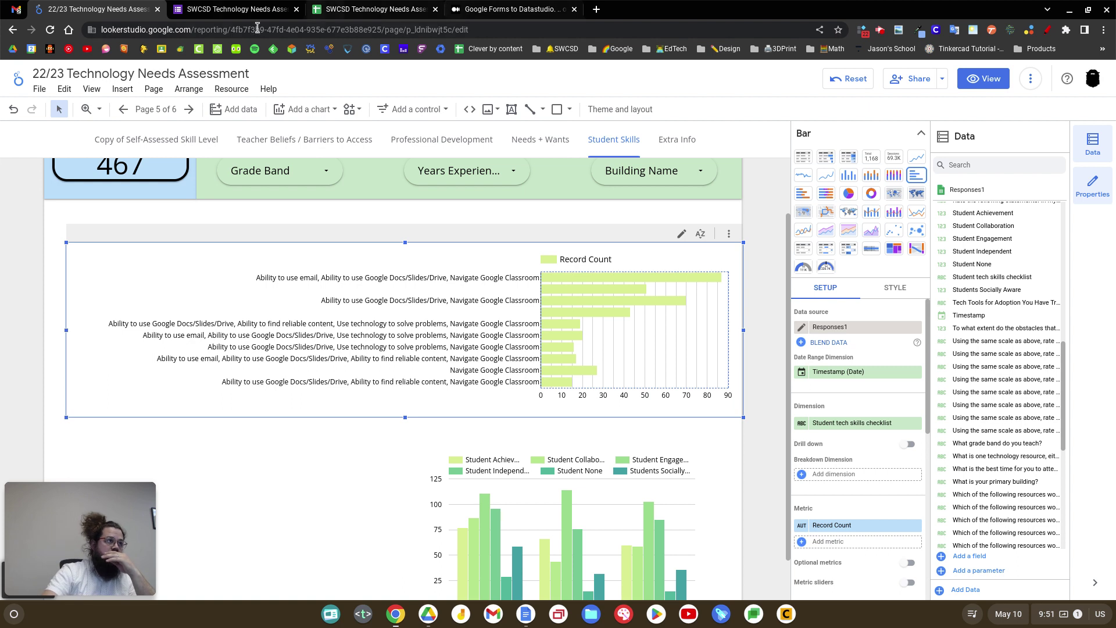
left_click(238, 9)
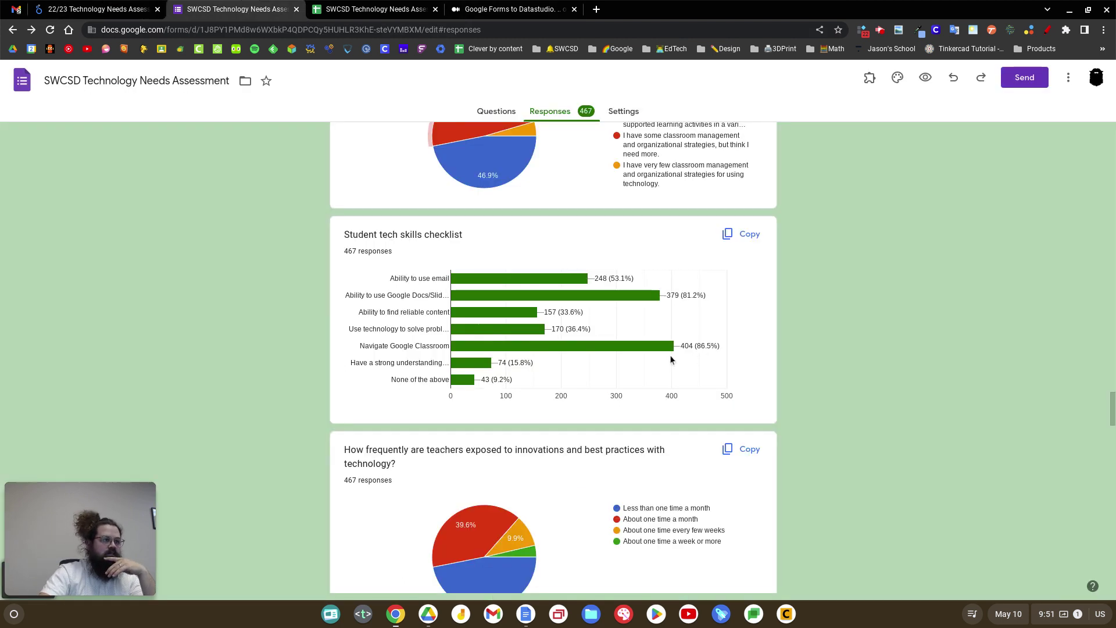
mouse_move(668, 345)
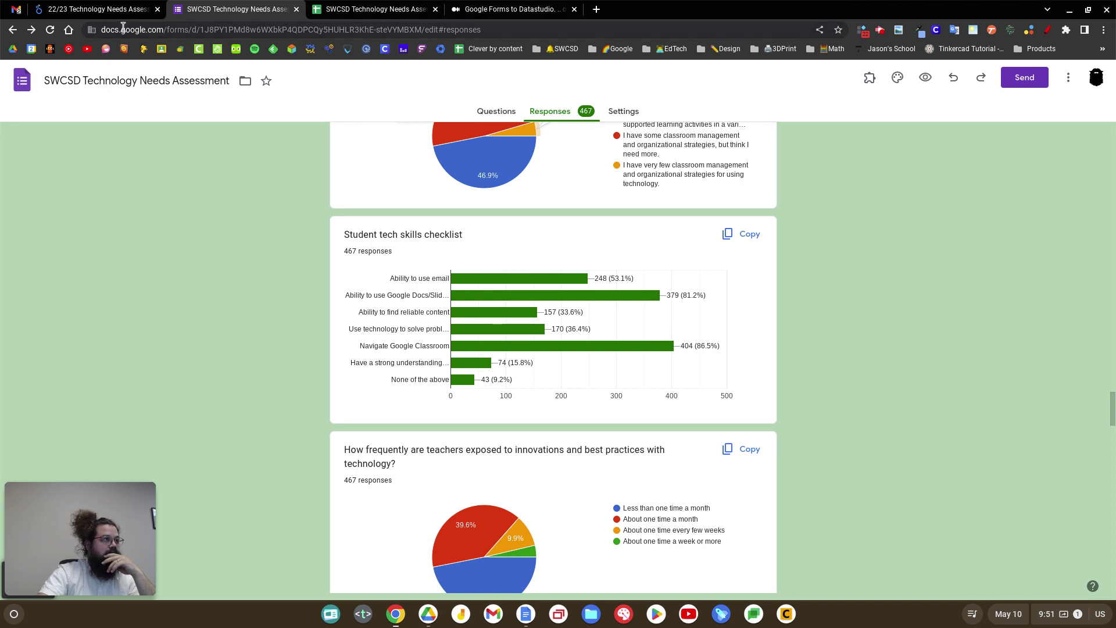
left_click(104, 10)
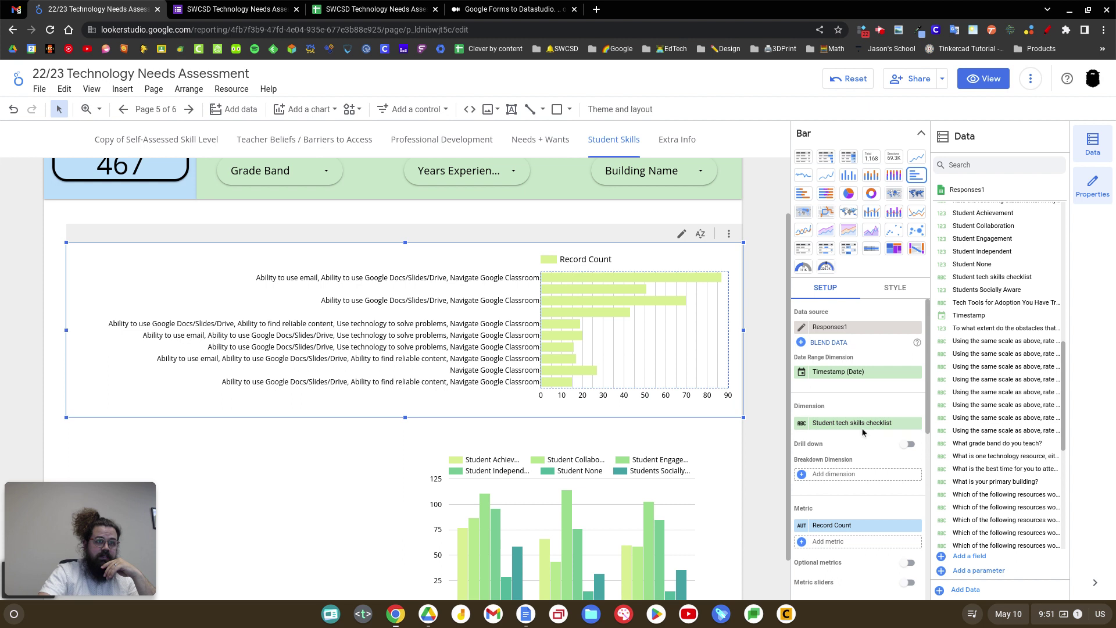
Collapse the chart type choices and move the bar chart up to just below the report's filter controls.
left_click(921, 133)
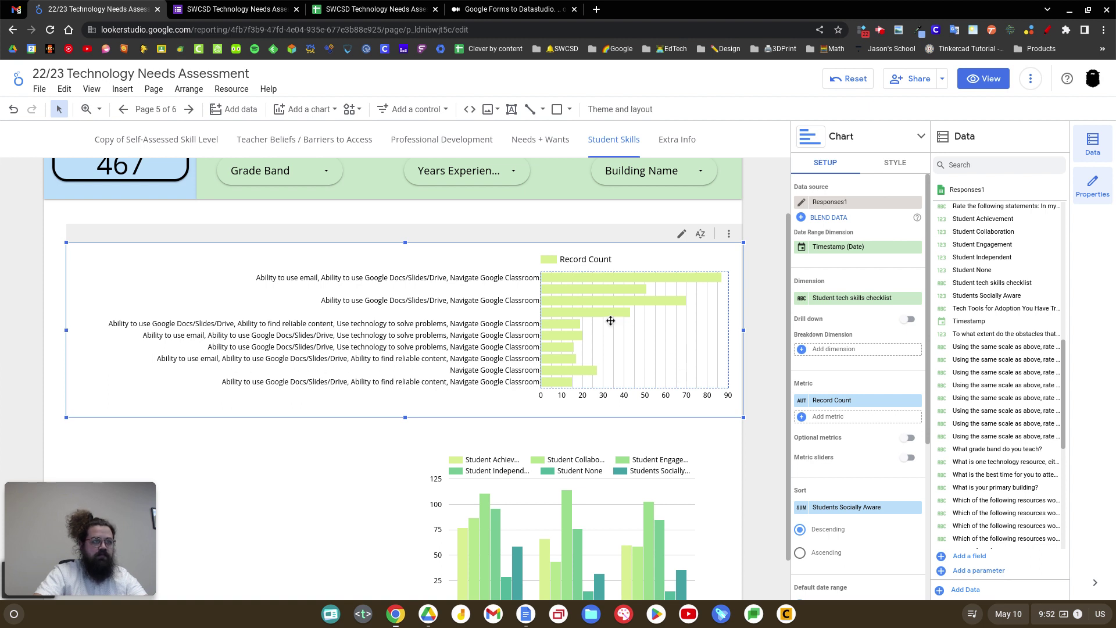
left_click_drag(611, 320, 592, 281)
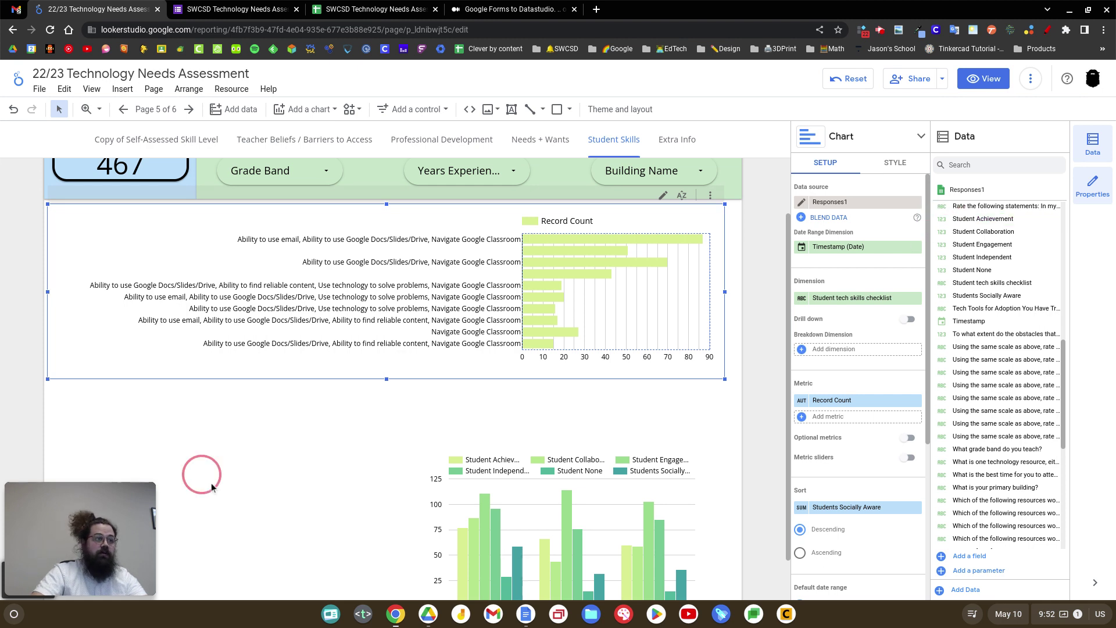
Open the Student Achievement calculated field, review and select its entire CASE formula, and close the field editor.
left_click(942, 220)
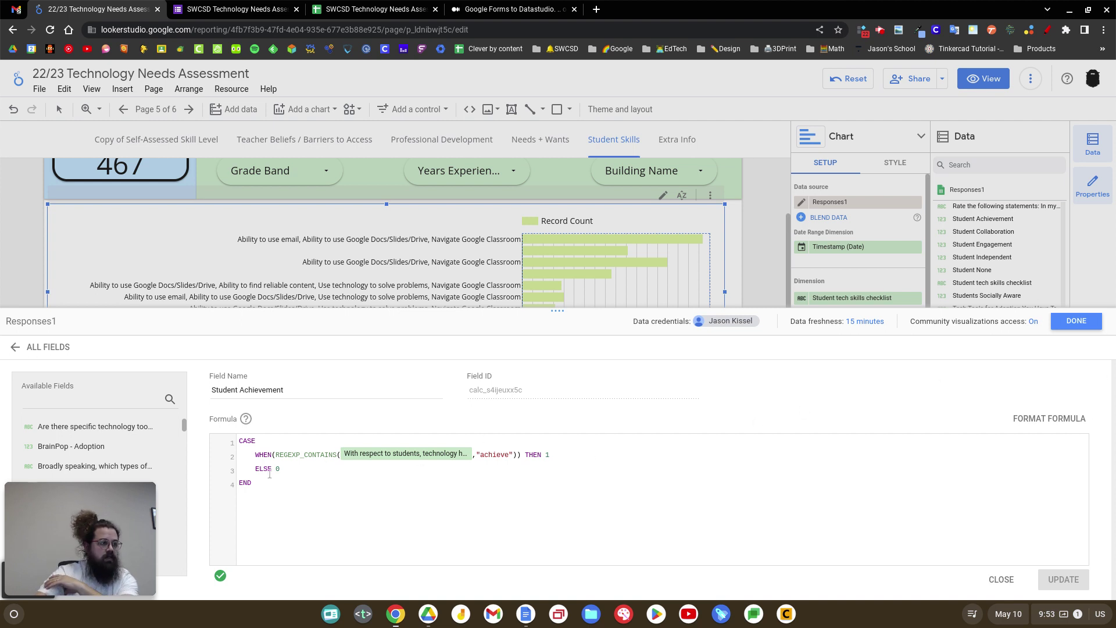
left_click_drag(252, 483, 223, 437)
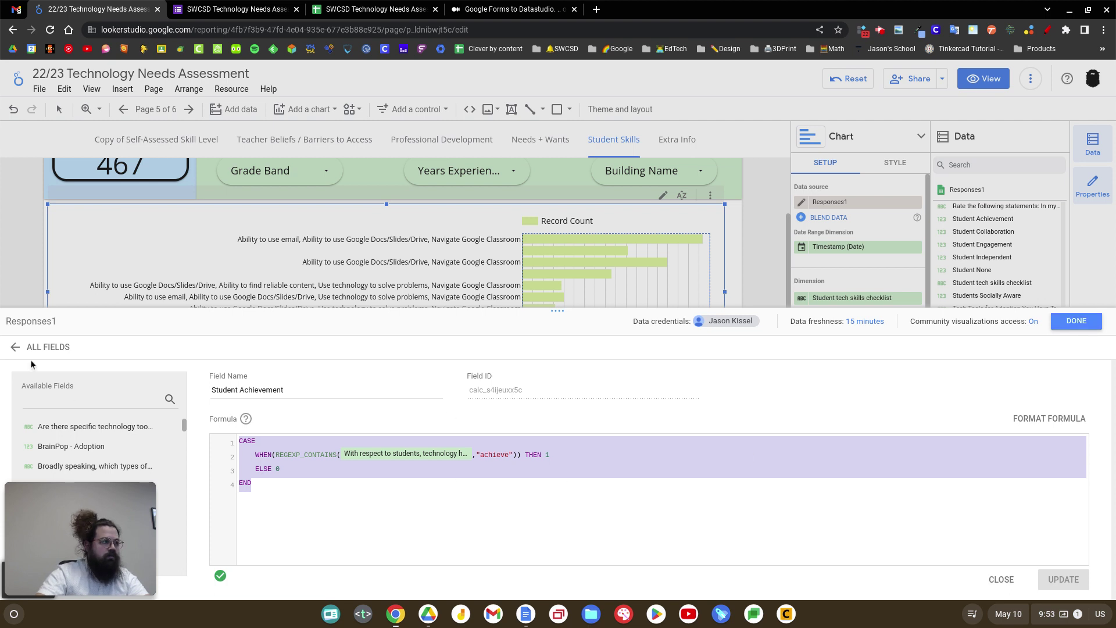
left_click(1076, 320)
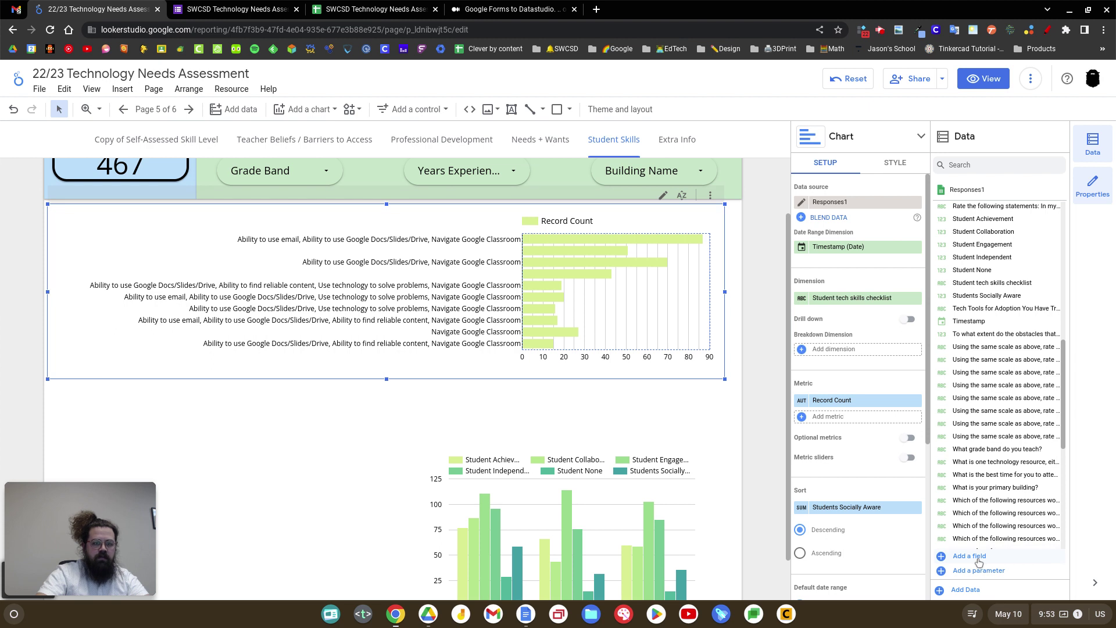
Start a new calculated field in the Responses1 data source and name it 1 Student Email.
left_click(978, 558)
left_click(295, 391)
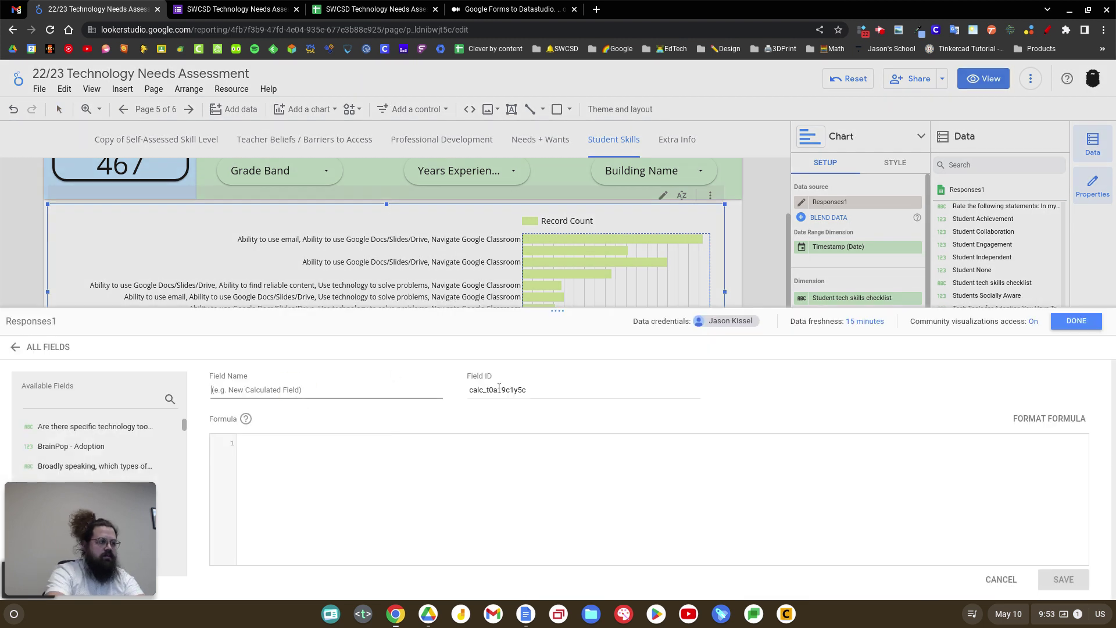
type("1")
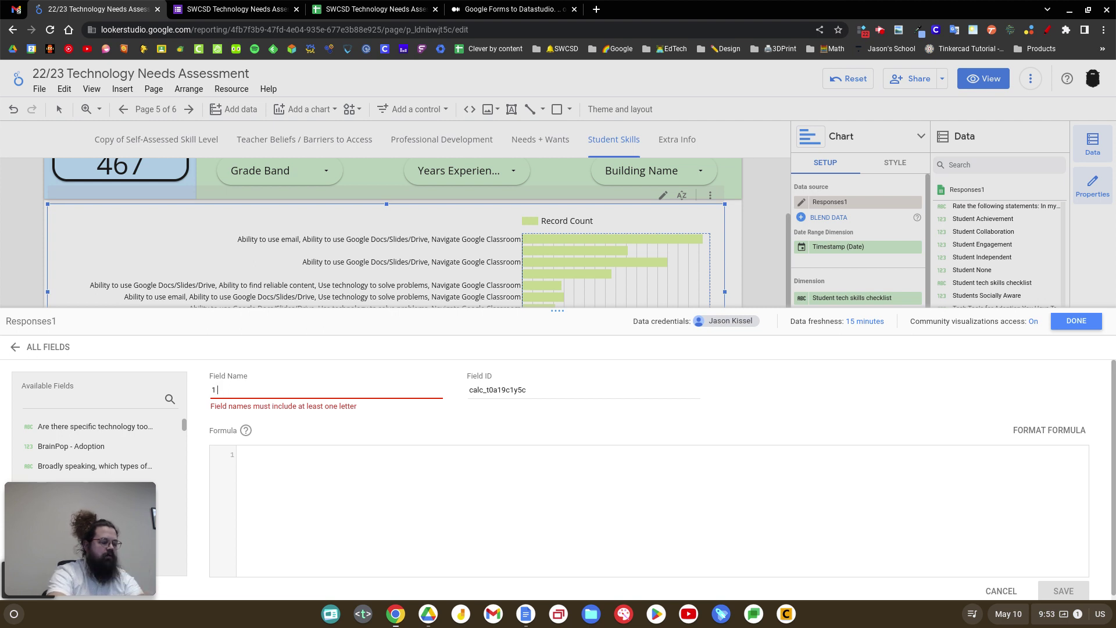
type("Student Email")
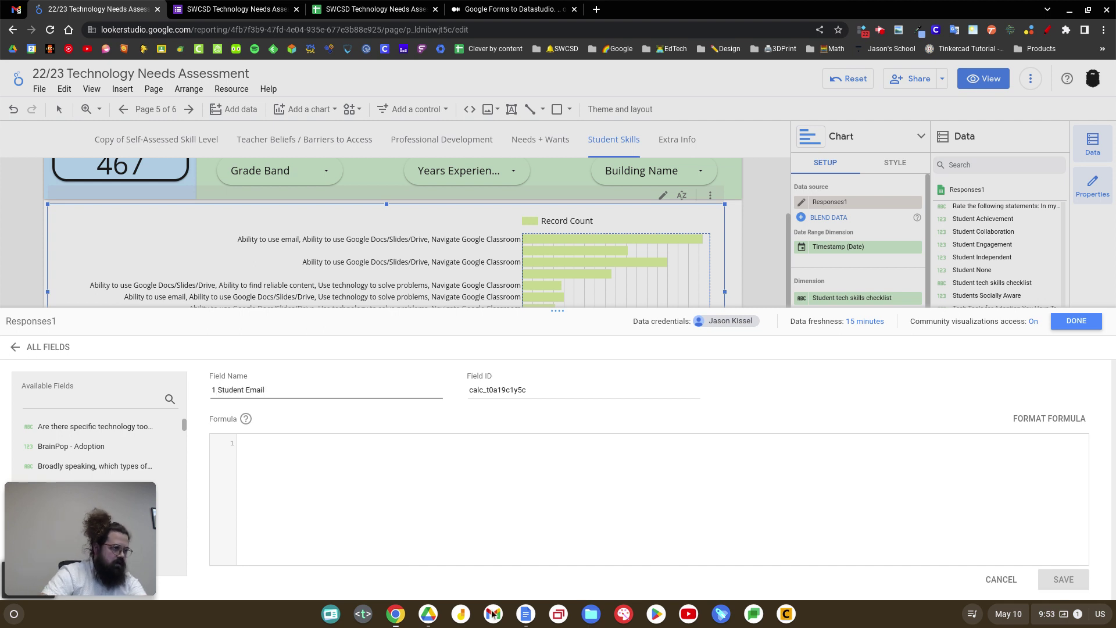
Paste the copied CASE formula into the 1 Student Email field and make REGEXP_CONTAINS check Student tech skills checklist.
left_click(353, 464)
key("ctrl+v")
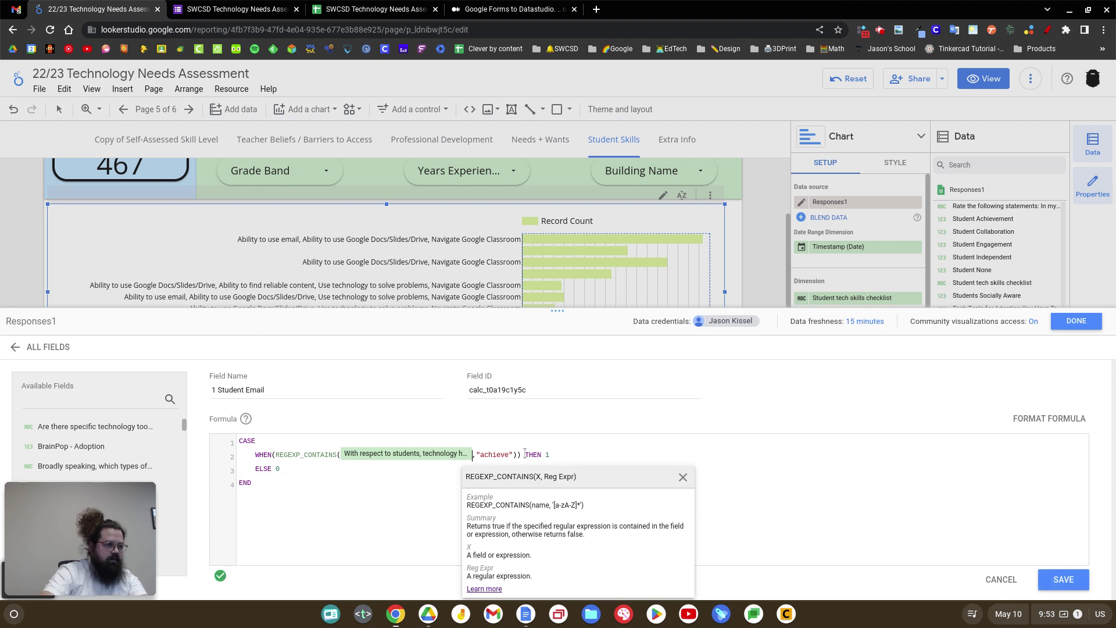
key("BackSpace")
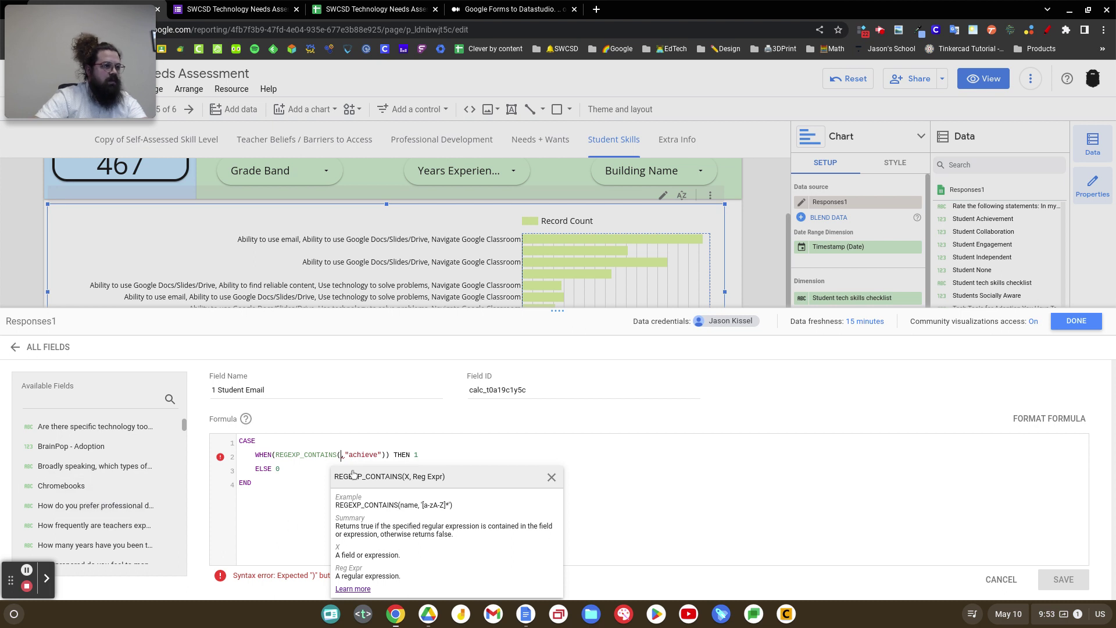
type("student")
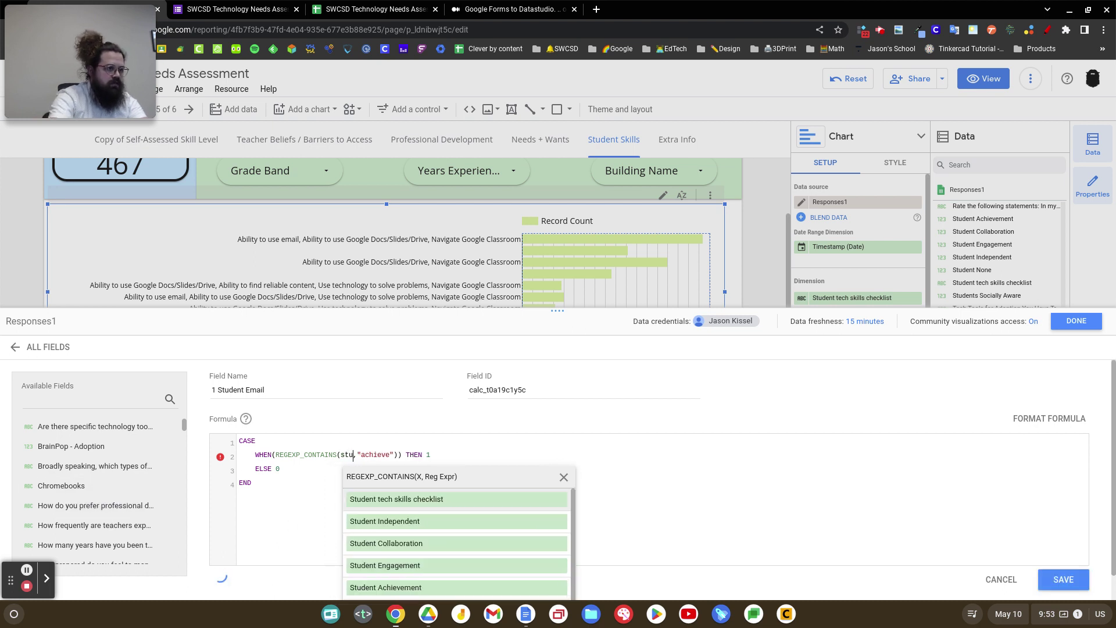
left_click(466, 505)
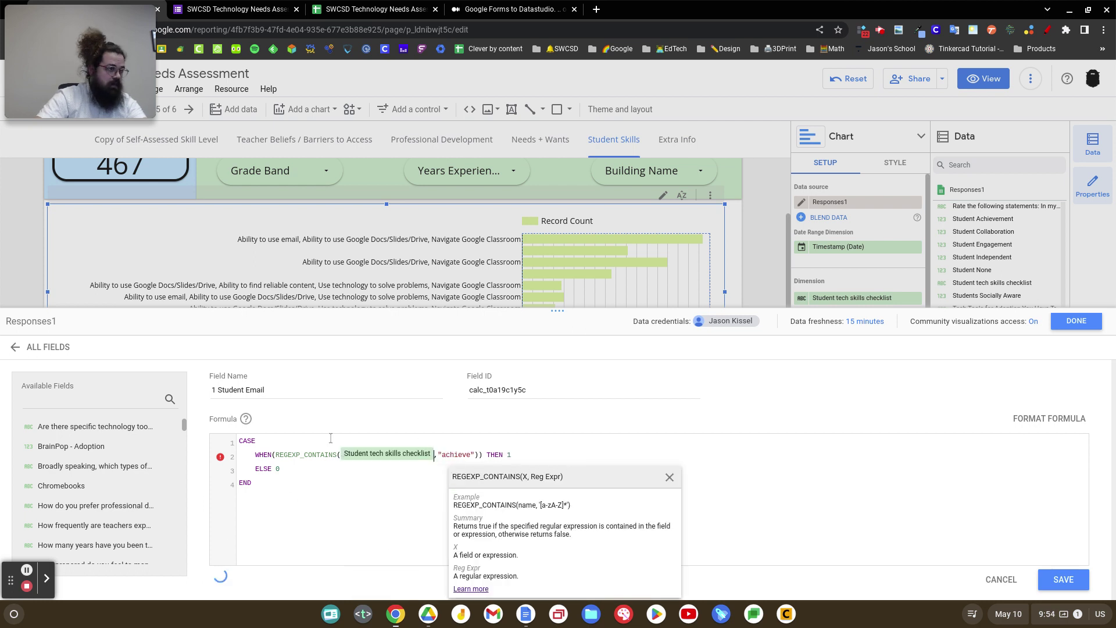
left_click_drag(184, 426, 182, 397)
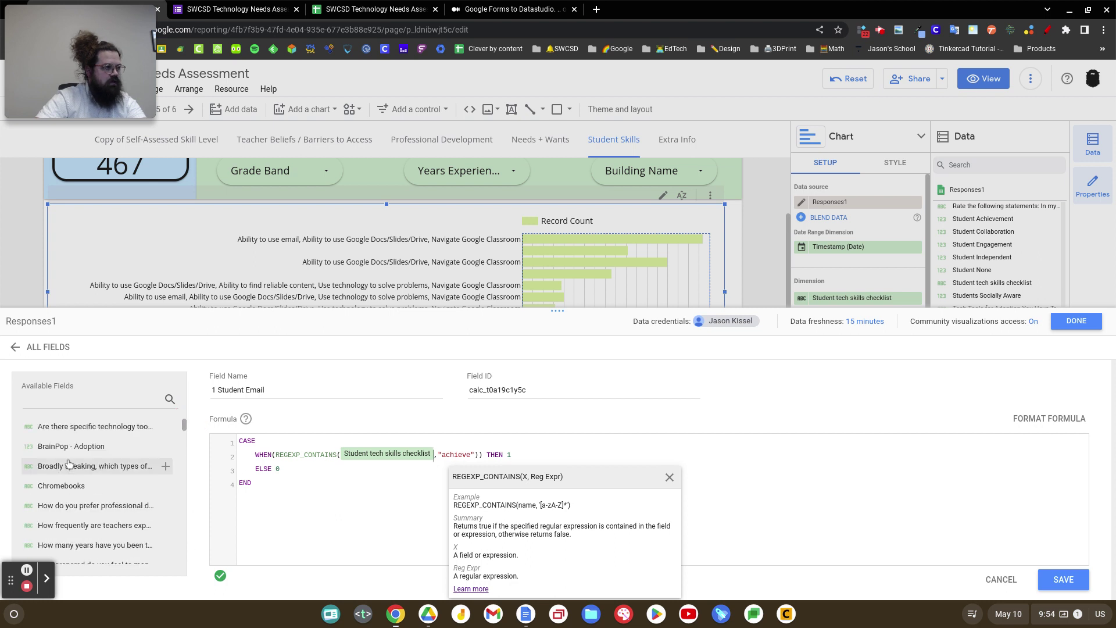
Replace the formula's search text "achieve" with "email".
left_click(466, 454)
key("BackSpace")
key("BackSpace")
key("BackSpace")
key("BackSpace")
key("BackSpace")
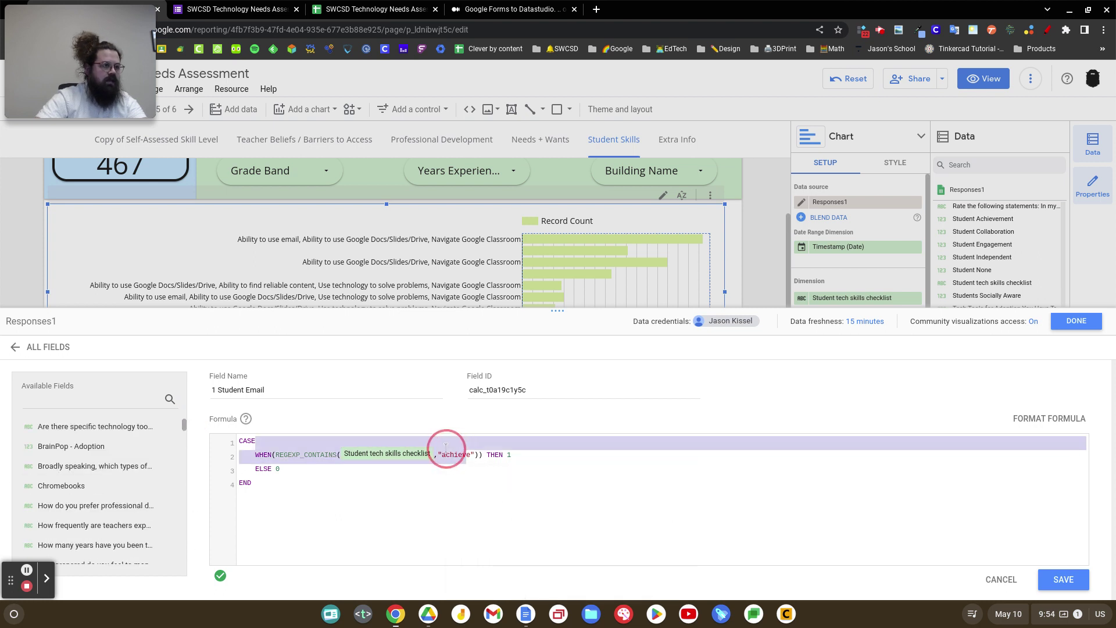
key("BackSpace")
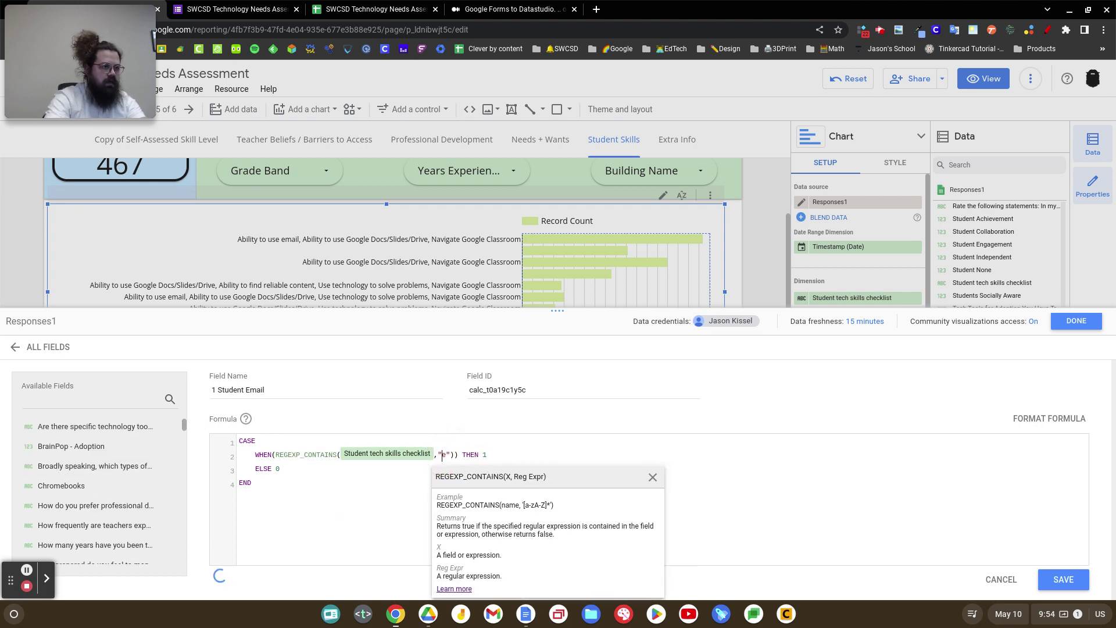
key("Delete")
type("email")
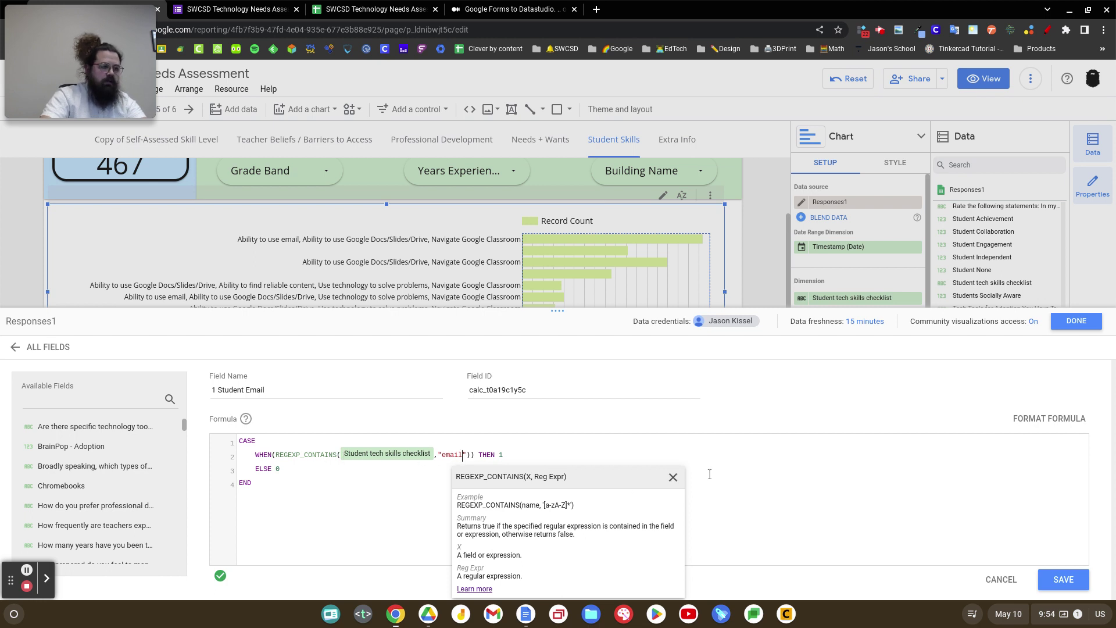
Save the 1 Student Email calculated field and close the field editor.
double_click(443, 454)
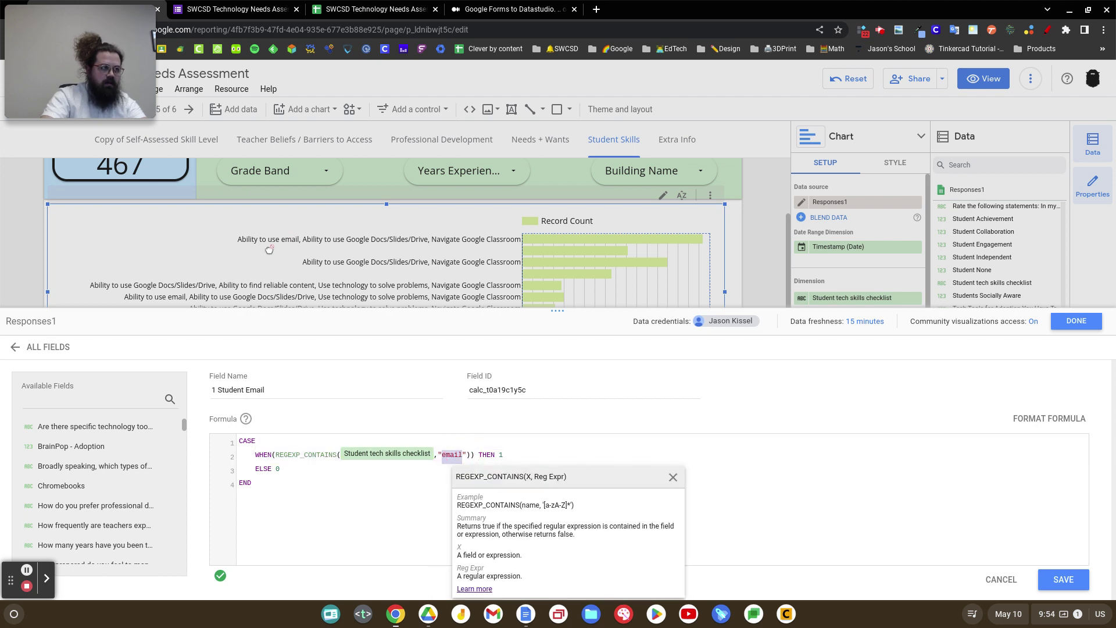
left_click(449, 454)
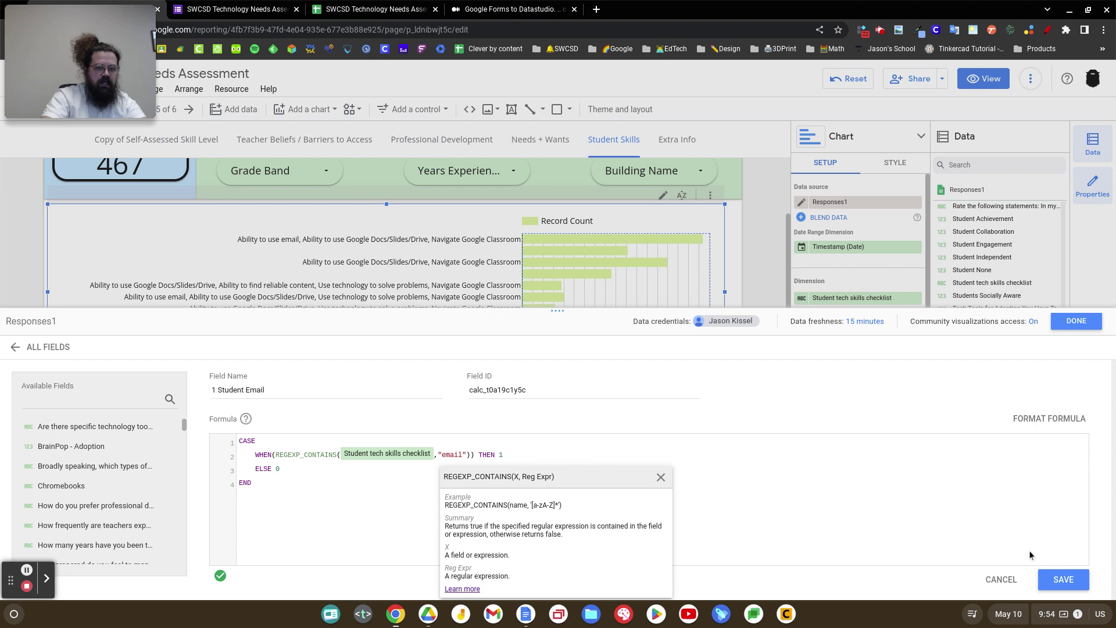
left_click(1064, 579)
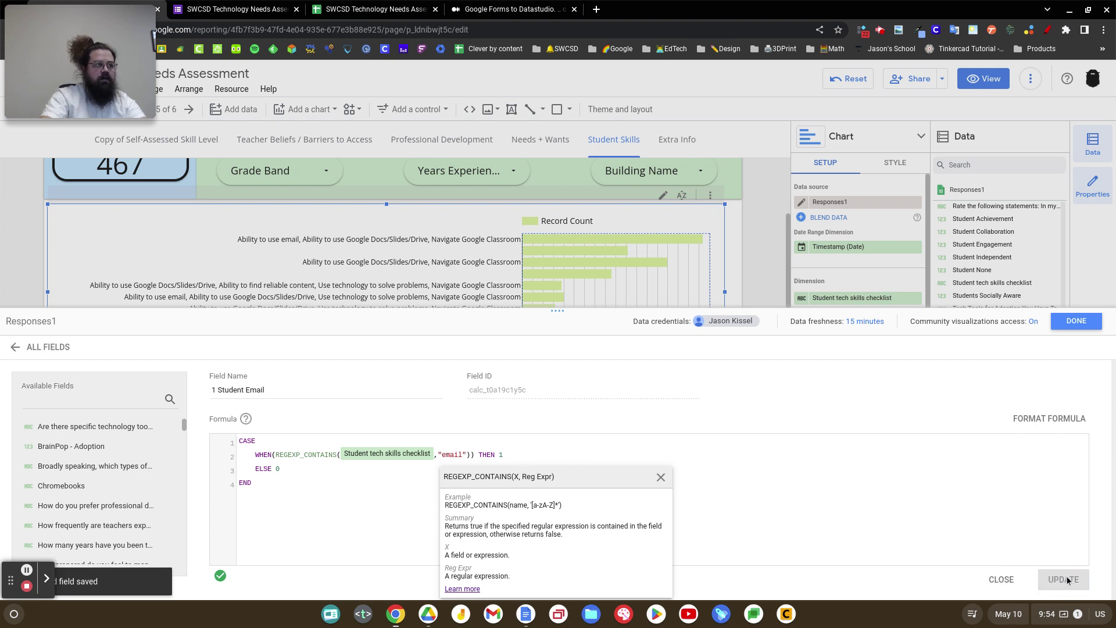
left_click(1077, 321)
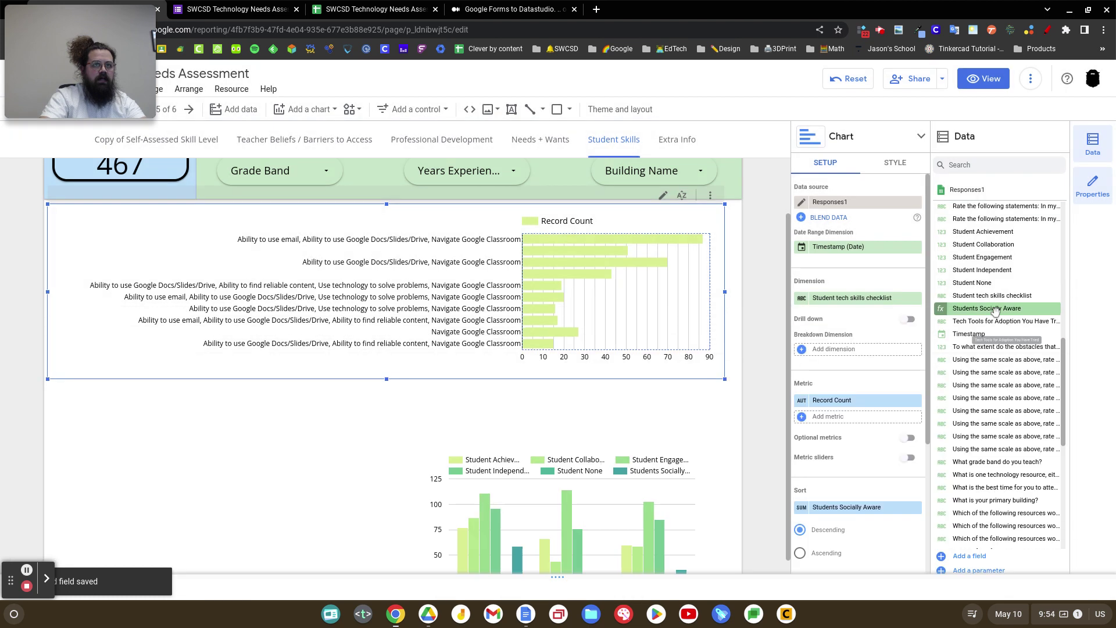
Place the 1 Student Email field as a scorecard in the blank area below the skills bar chart.
scroll(1032, 532, "up", 10)
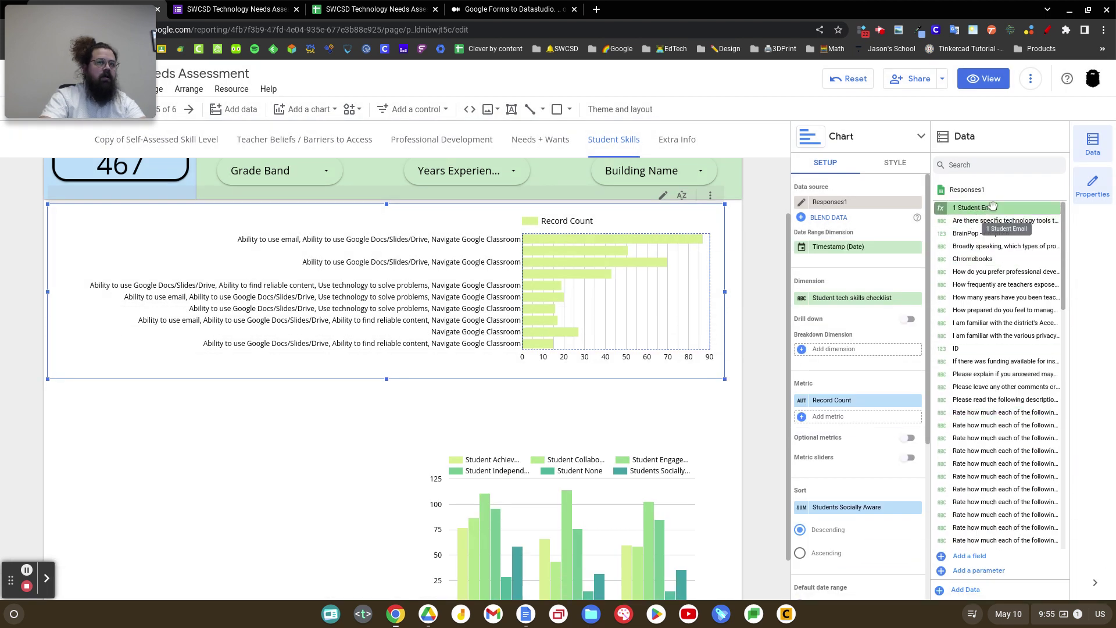
left_click_drag(993, 208, 204, 428)
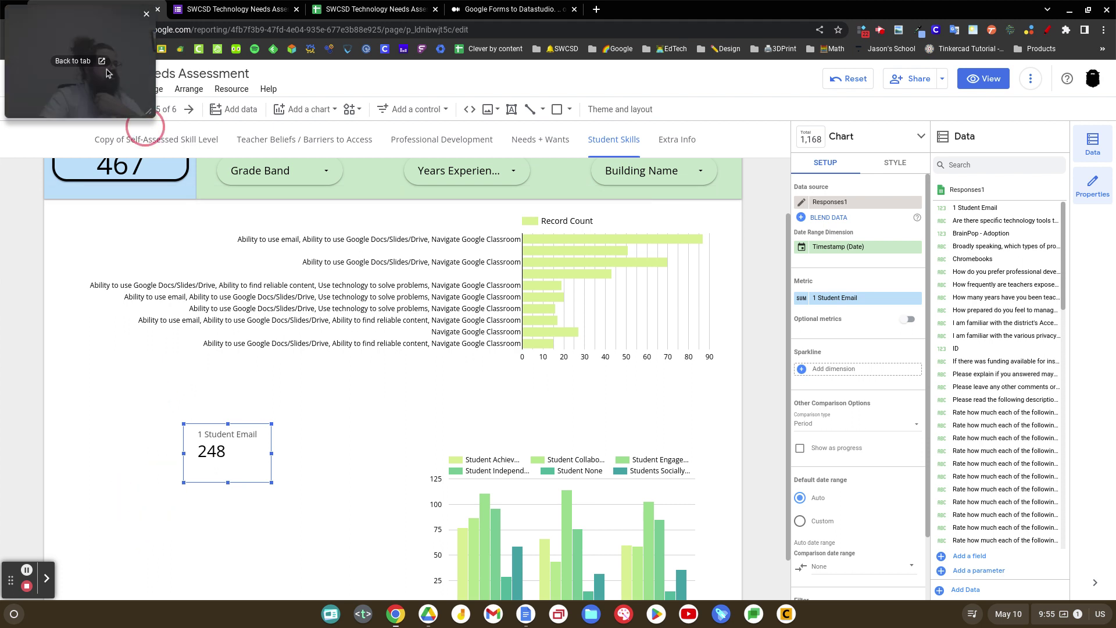
left_click(125, 62)
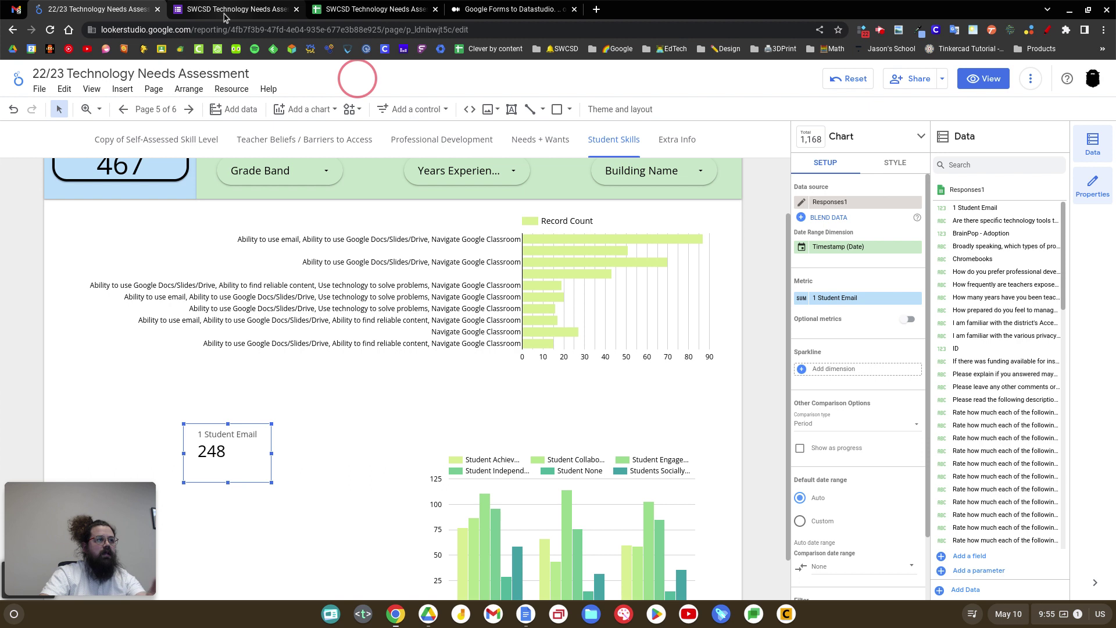
Switch to the form's responses and compare the Ability to use email count with the new scorecard.
left_click(224, 18)
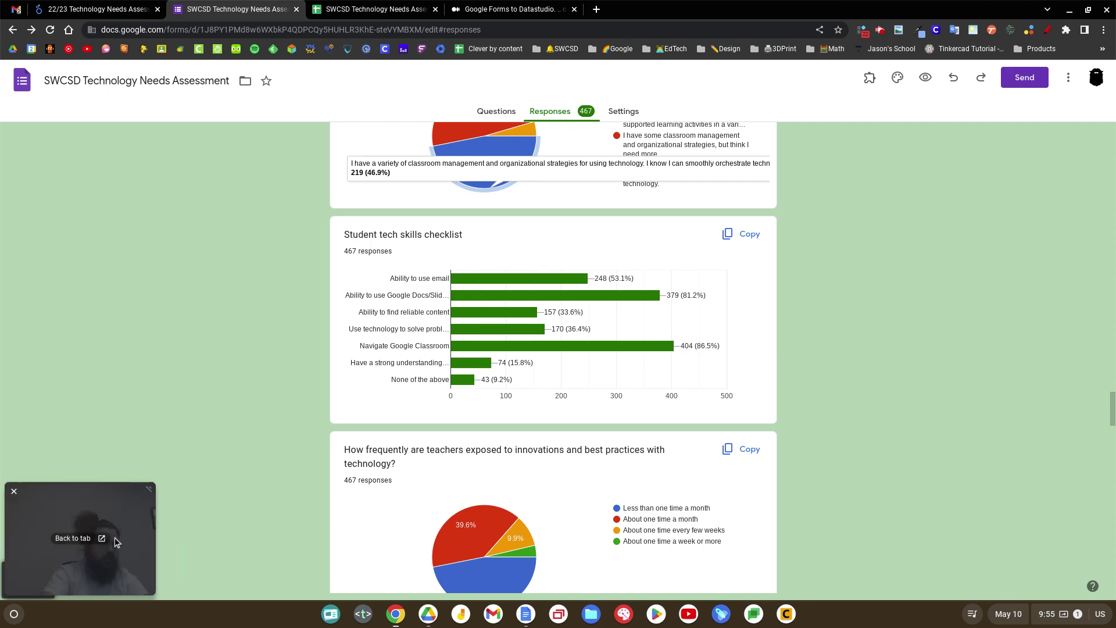
mouse_move(129, 539)
left_click(29, 572)
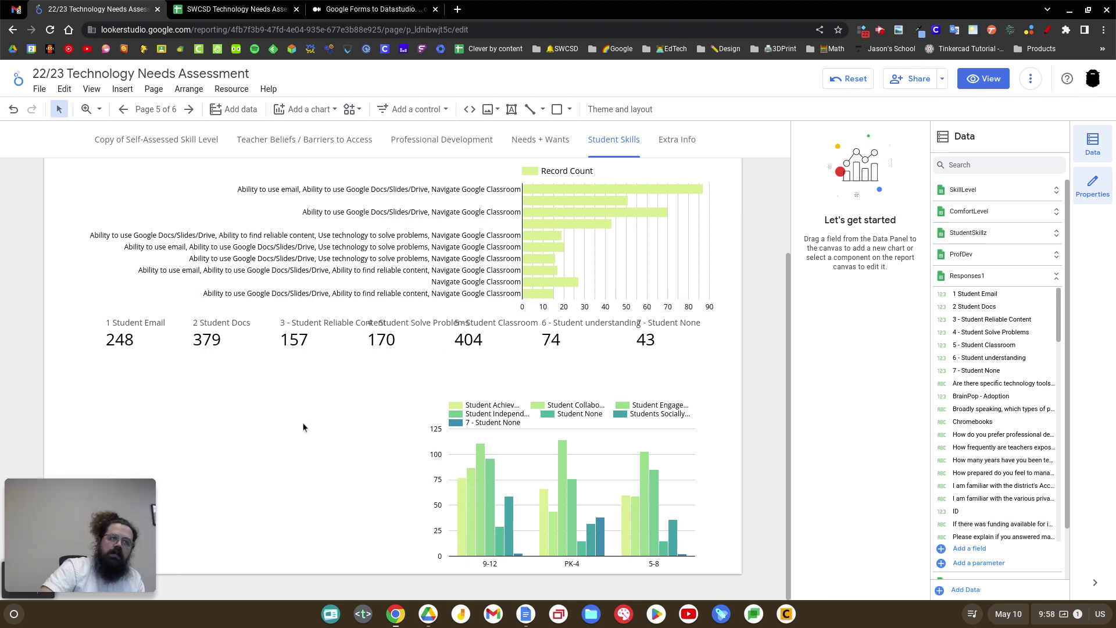
Rename the 1 Student Email scorecard's metric as Ability to Use Email.
left_click(123, 335)
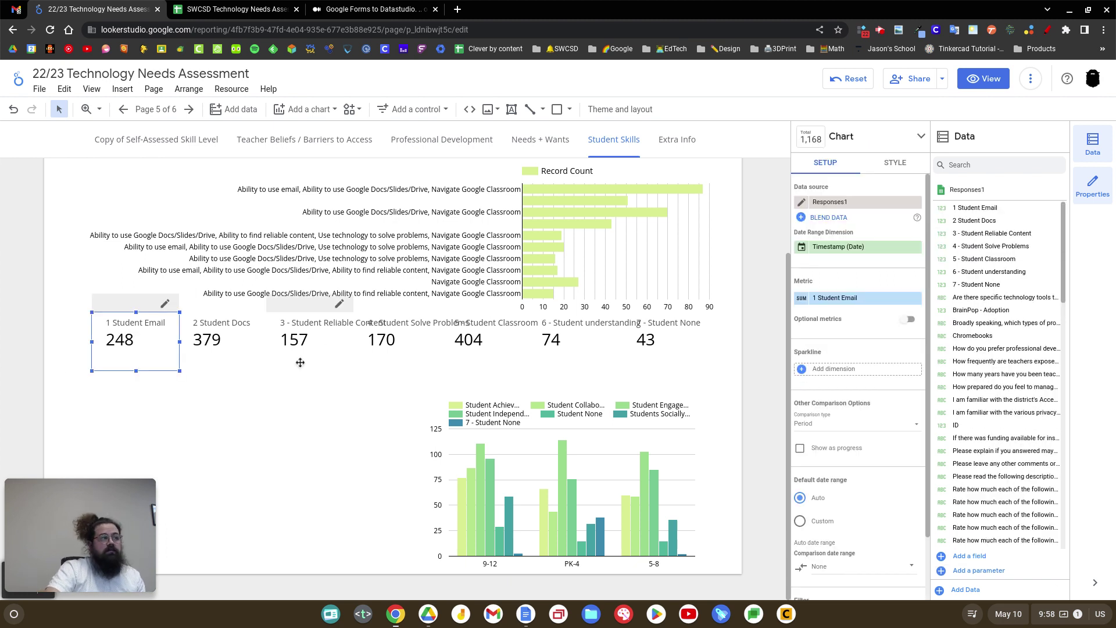
left_click(803, 298)
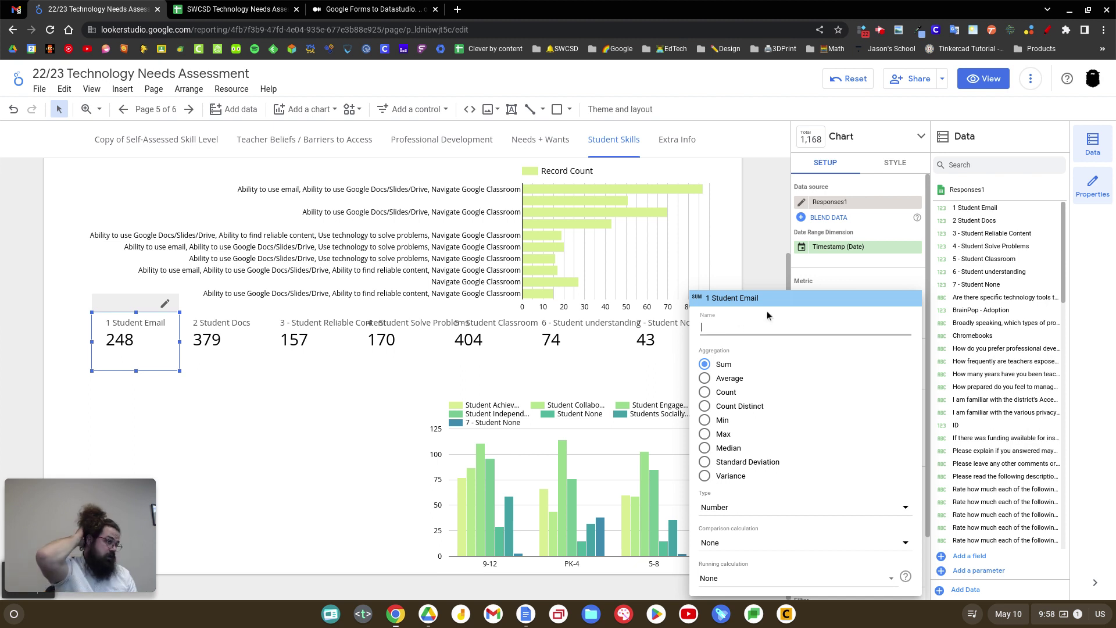
type("Ability to Use")
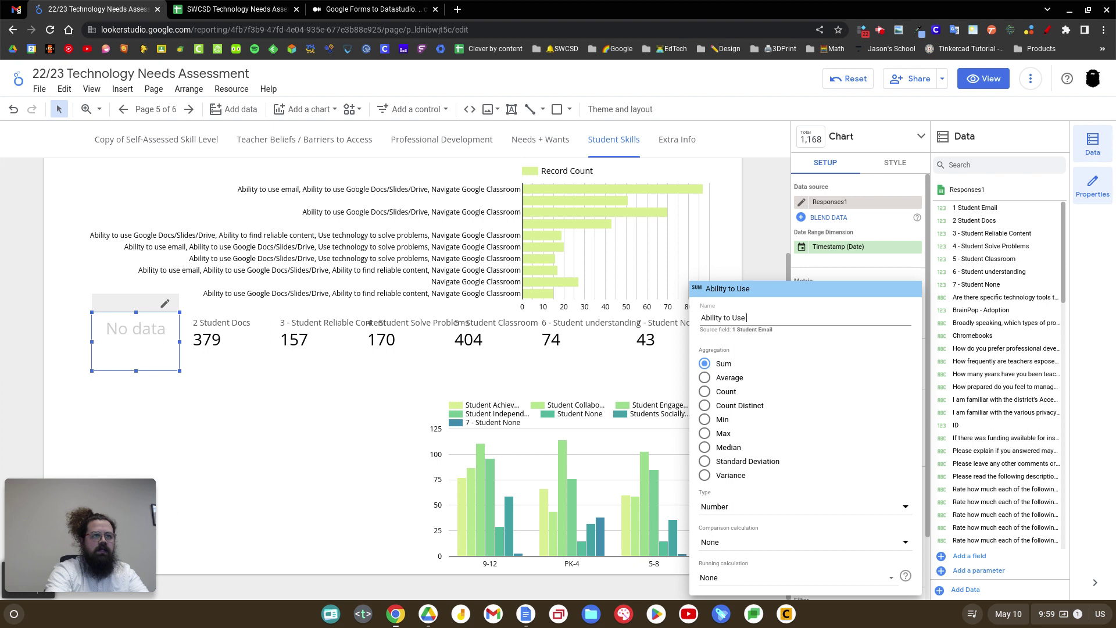
type(" N")
key("BackSpace")
type("Email")
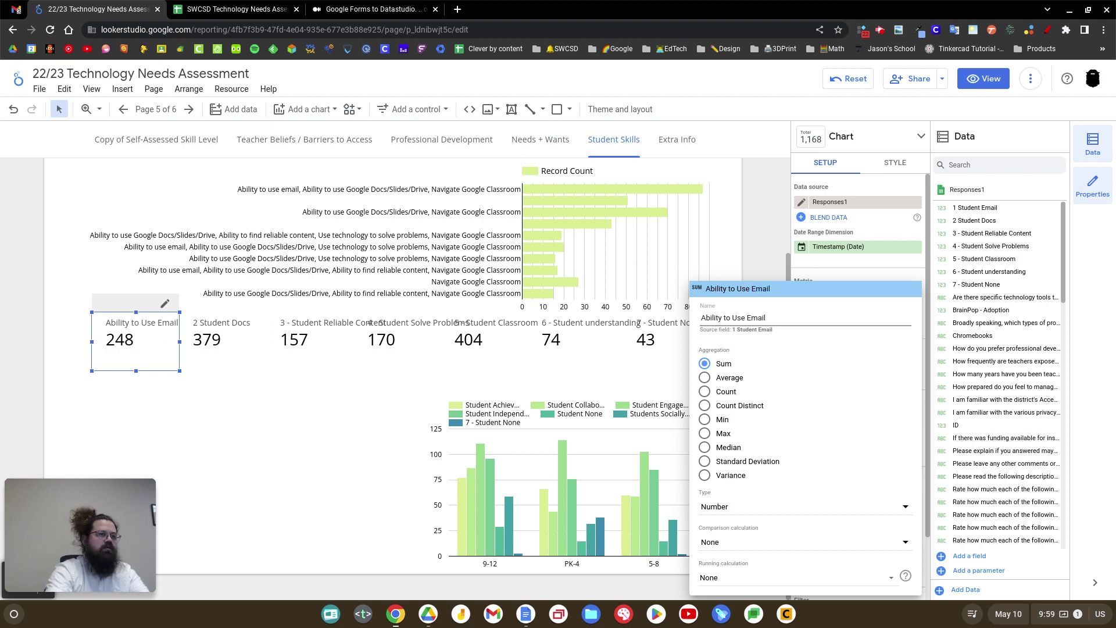
key("Escape")
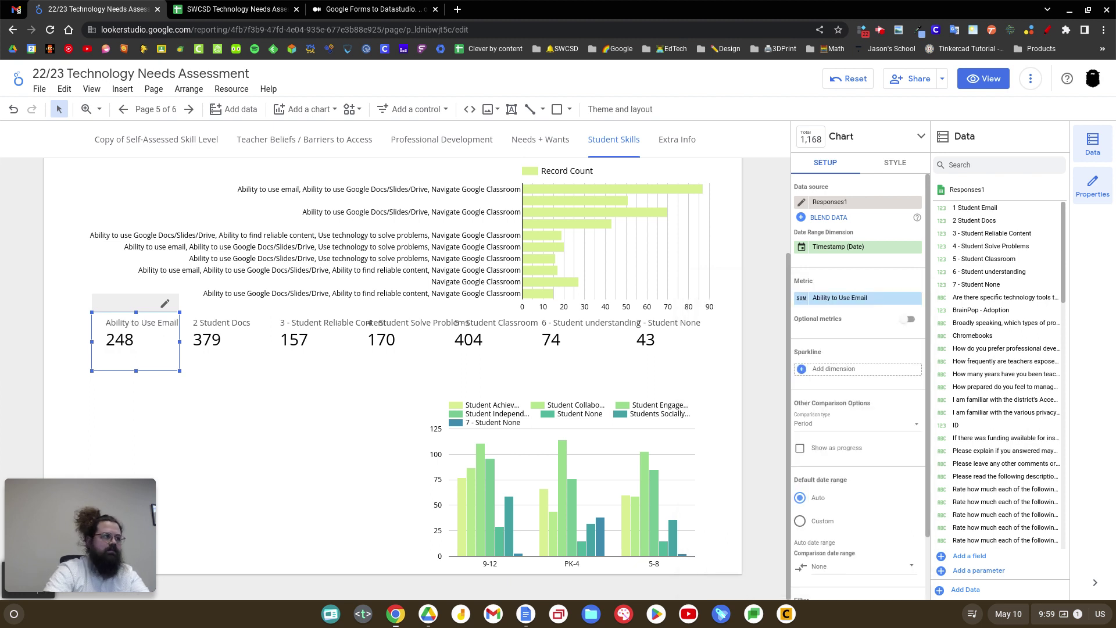
Widen the email scorecard toward the page's left edge and center its metric name and value.
left_click_drag(90, 341, 69, 343)
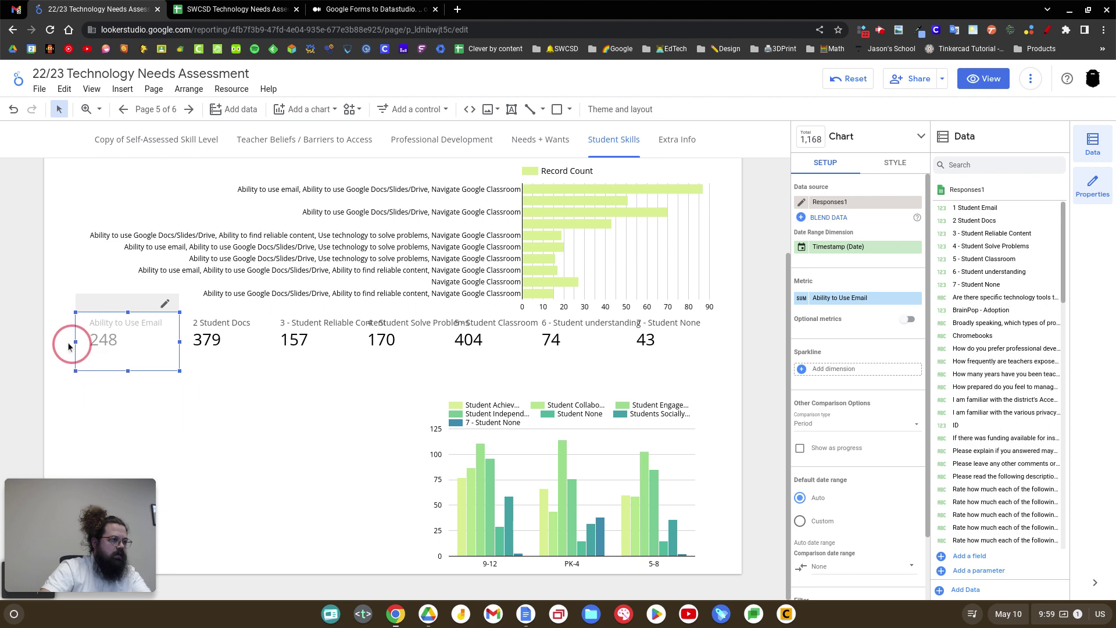
left_click_drag(178, 343, 172, 343)
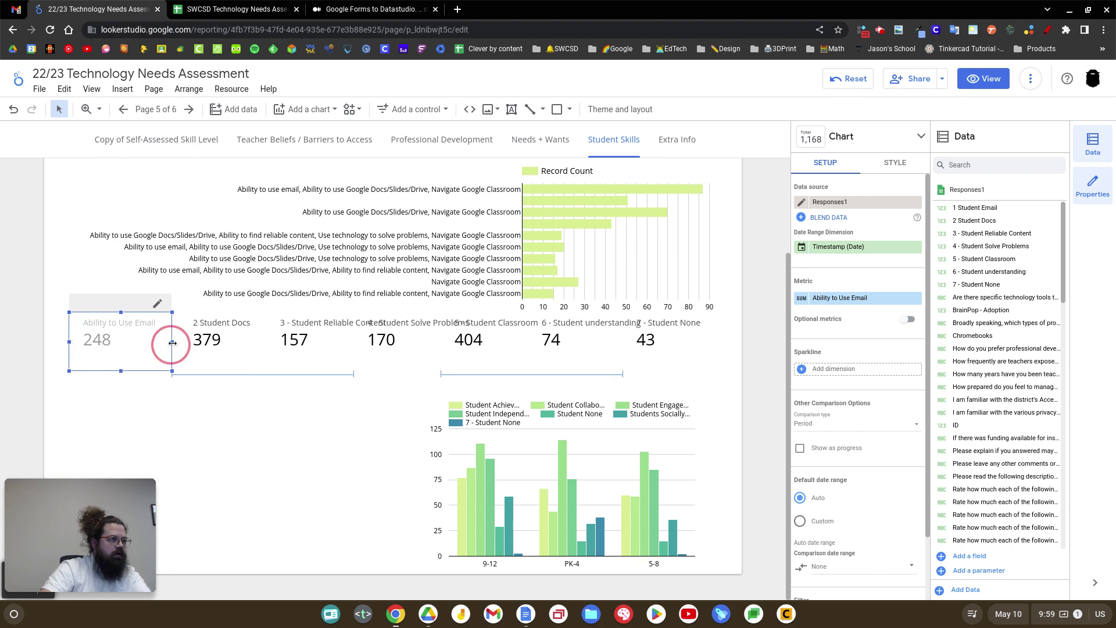
left_click(890, 165)
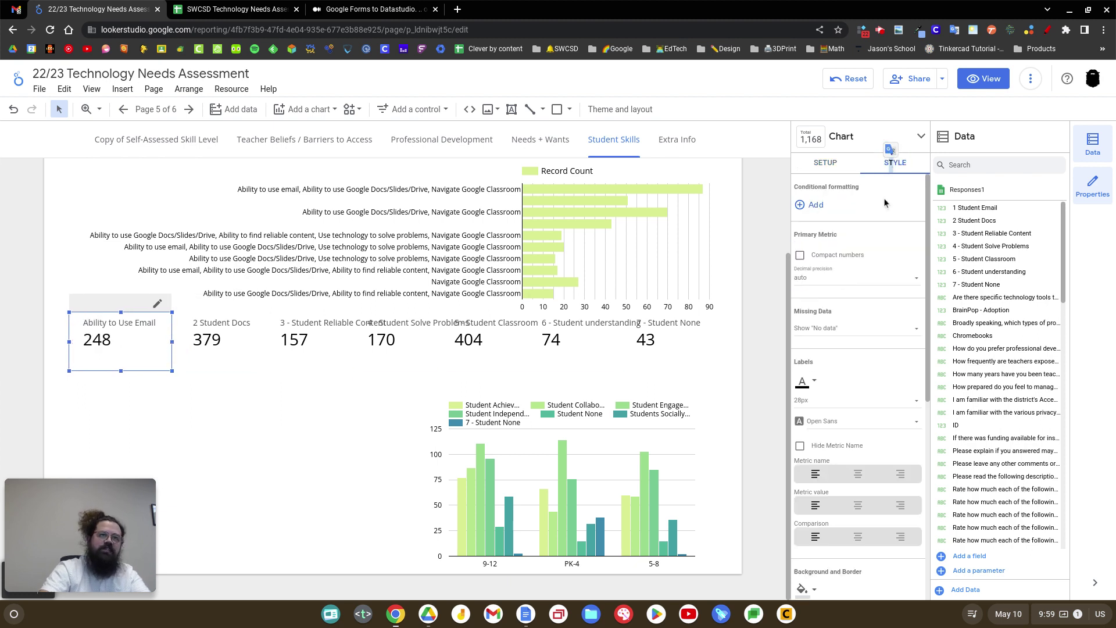
scroll(849, 384, "down", 2)
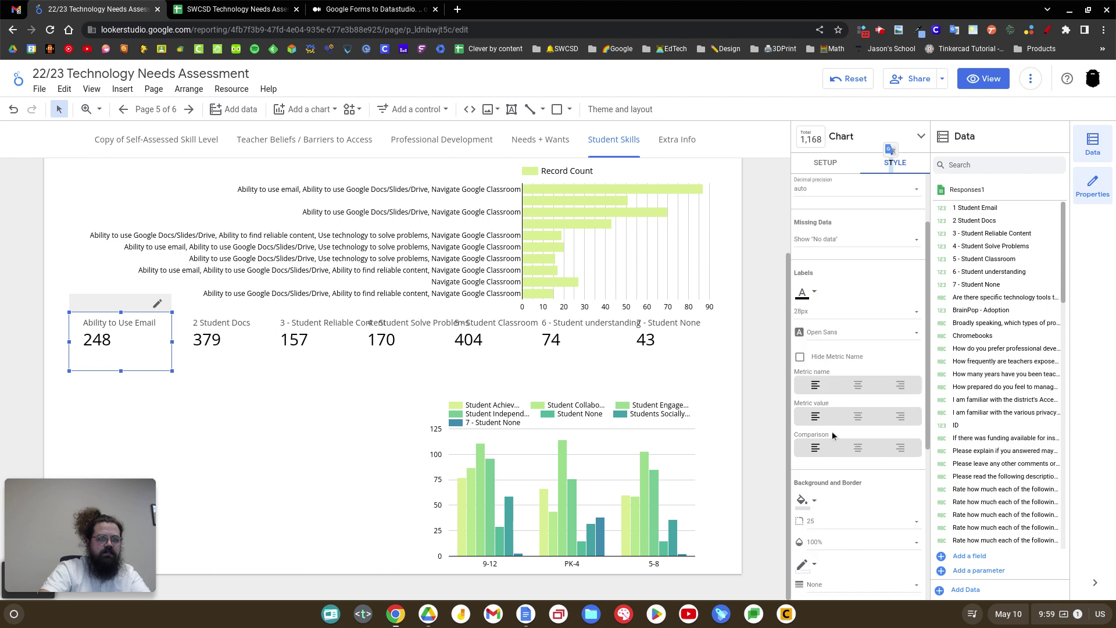
left_click(865, 390)
left_click(859, 416)
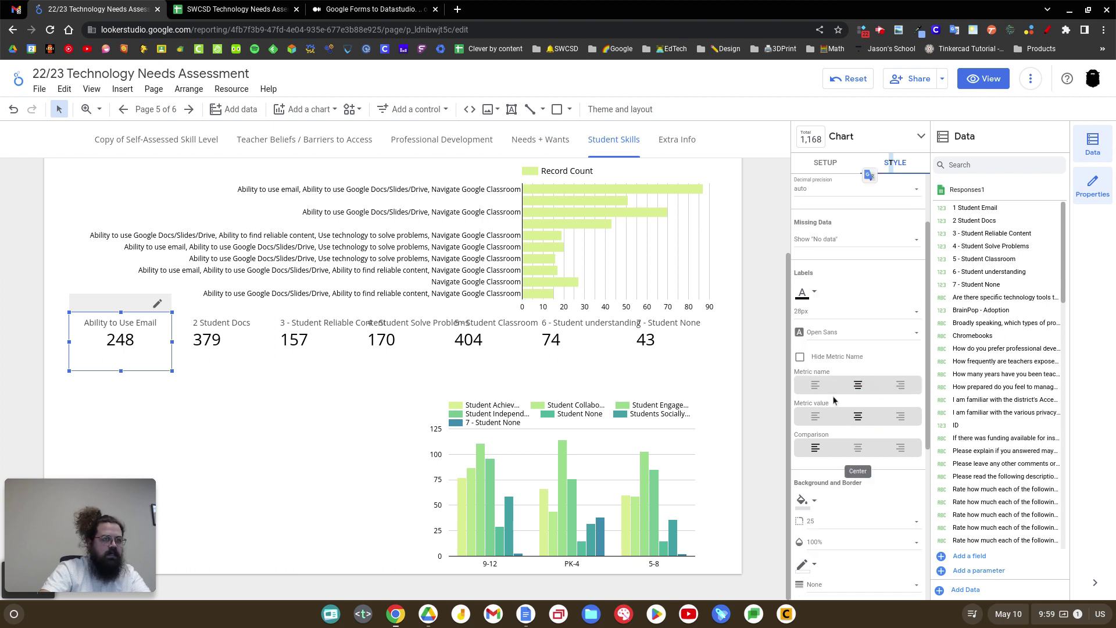
Set the email scorecard's label size to 36px and stretch the scorecard closer to the page's left edge.
scroll(848, 326, "up", 1)
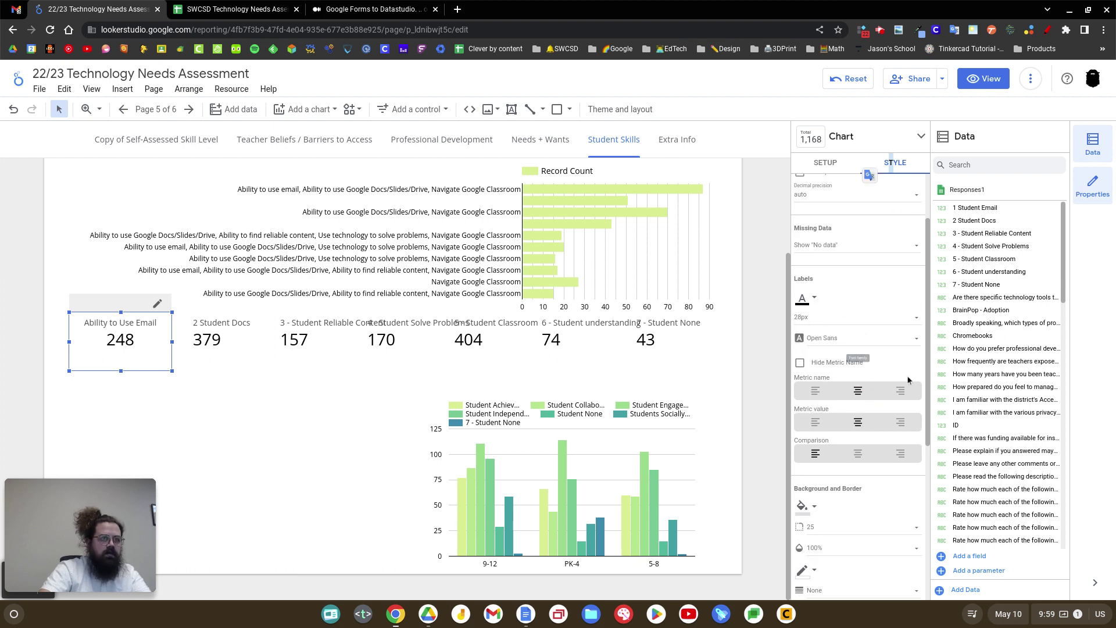
scroll(896, 376, "up", 1)
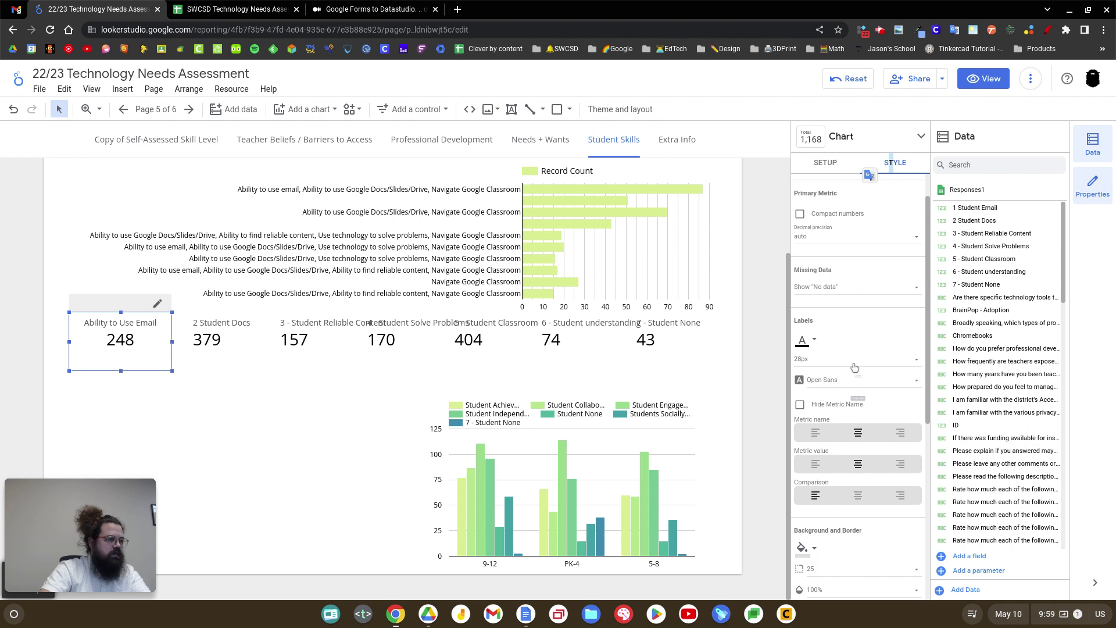
left_click(848, 365)
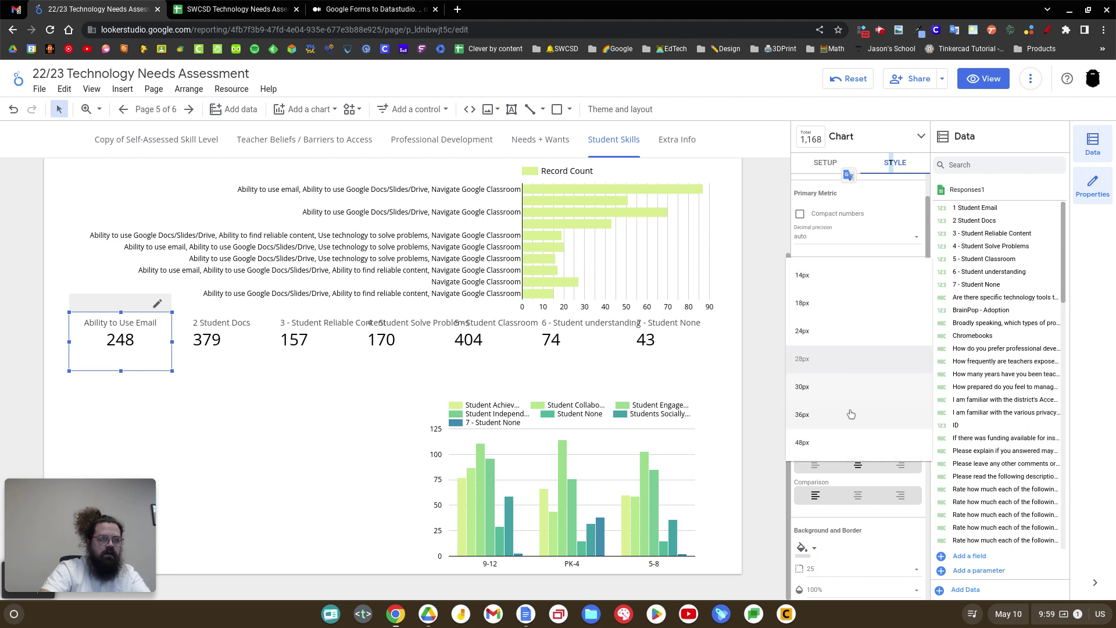
left_click(858, 422)
mouse_move(172, 342)
left_mouse_down()
mouse_move(187, 344)
mouse_move(168, 343)
left_mouse_up()
left_click_drag(69, 342, 53, 341)
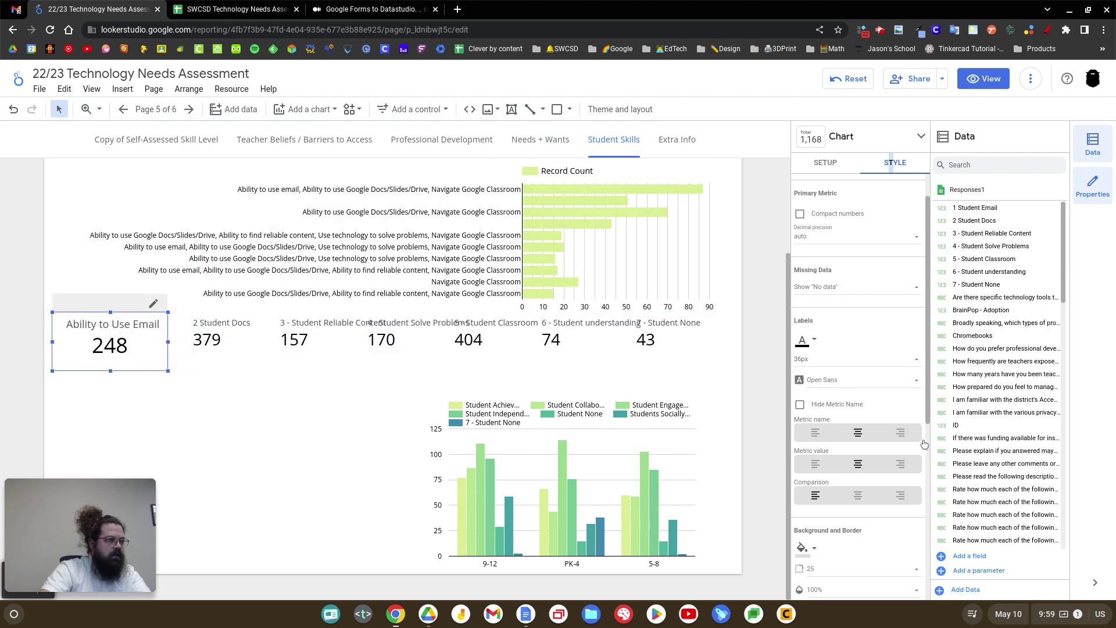
Set the email scorecard's left and right padding to 0px and narrow its box to fit the label.
scroll(863, 419, "down", 2)
scroll(863, 418, "down", 5)
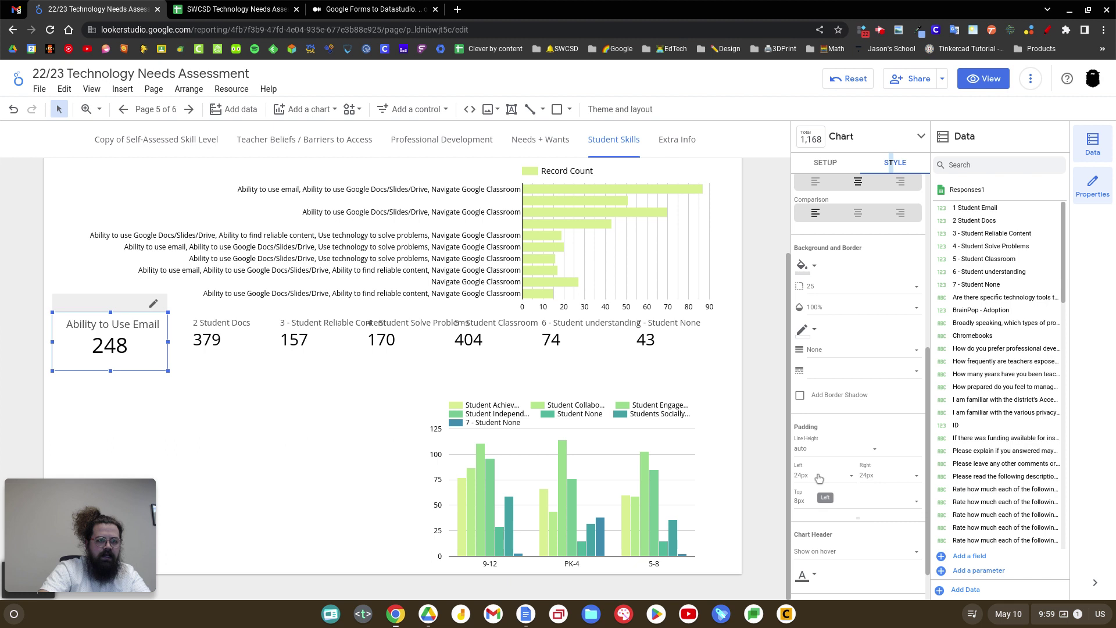
left_click(824, 392)
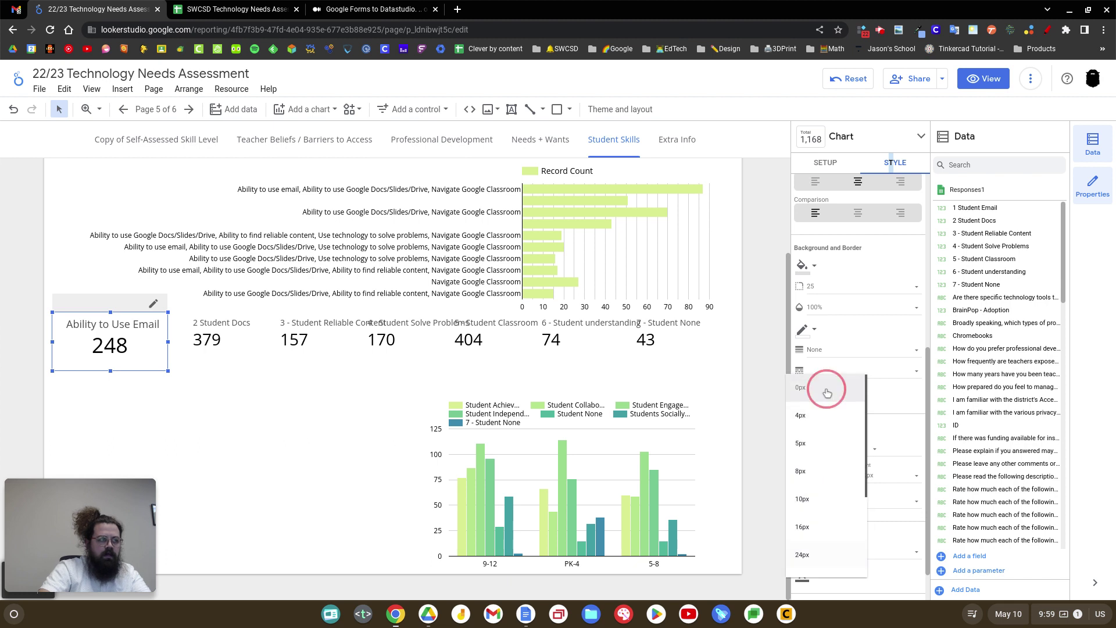
left_click(890, 478)
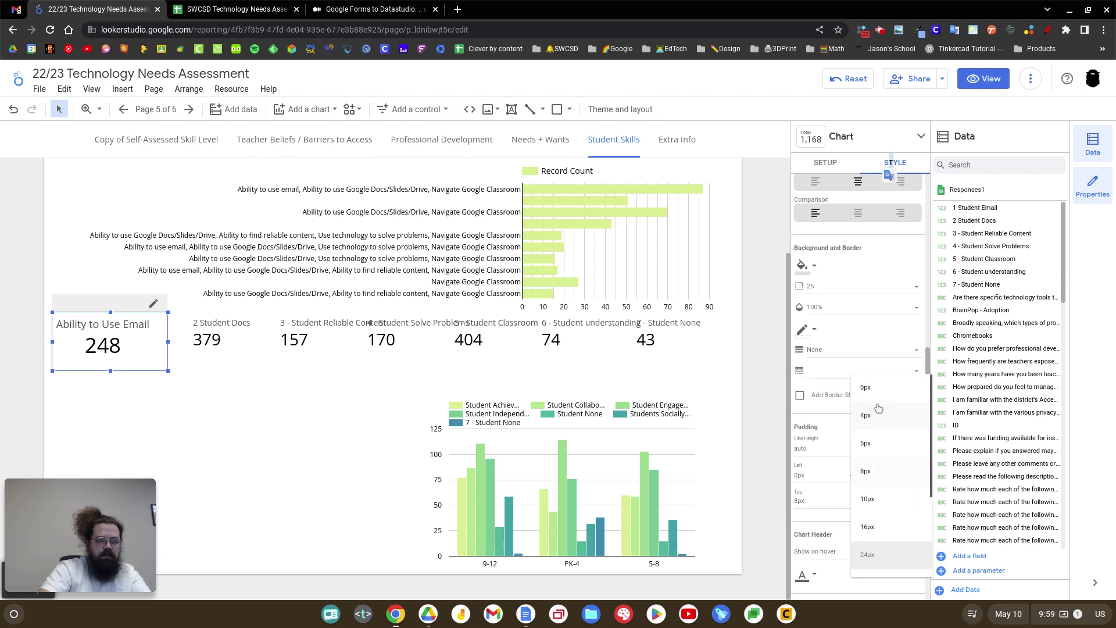
left_click(885, 392)
left_click_drag(168, 341, 150, 342)
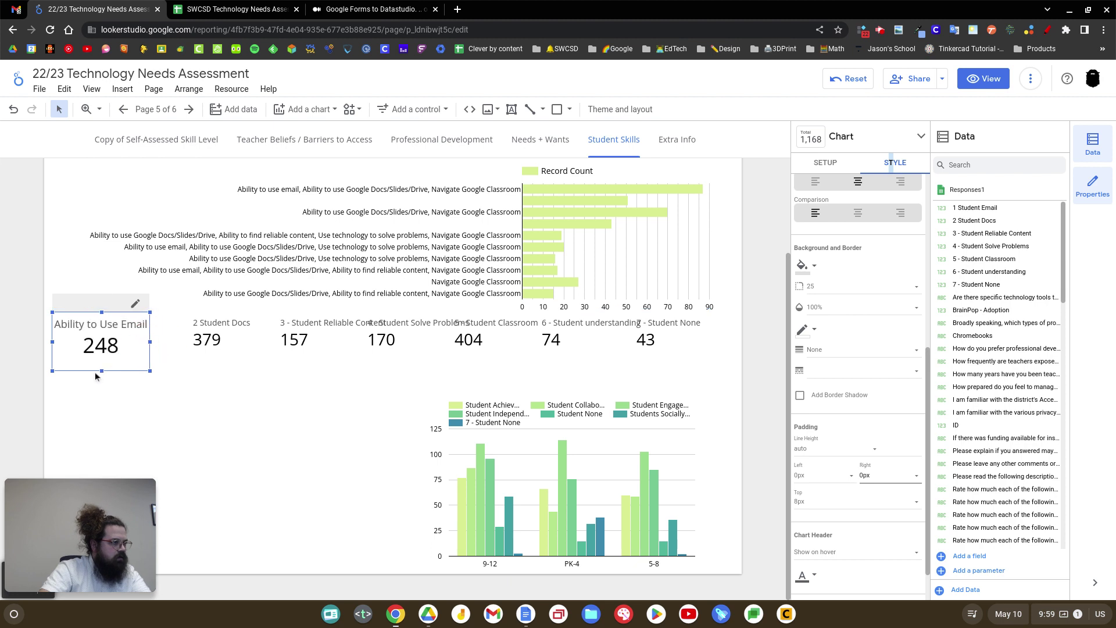
Shorten the email scorecard's box to just below its value and set its chart header to Do not show.
left_click_drag(101, 371, 100, 361)
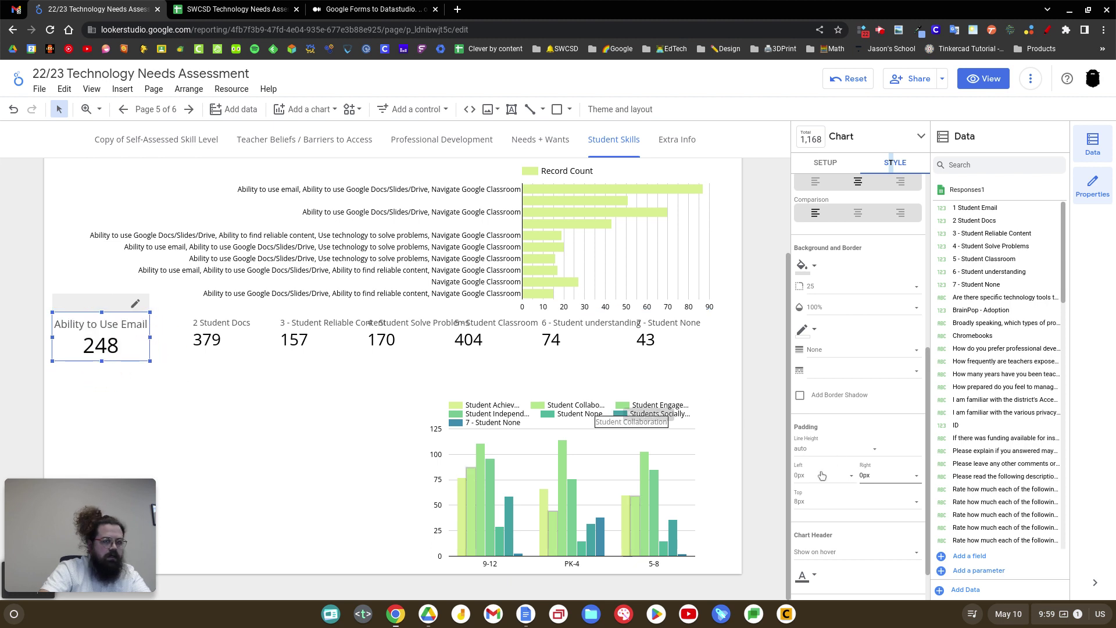
scroll(839, 567, "down", 1)
left_click(858, 507)
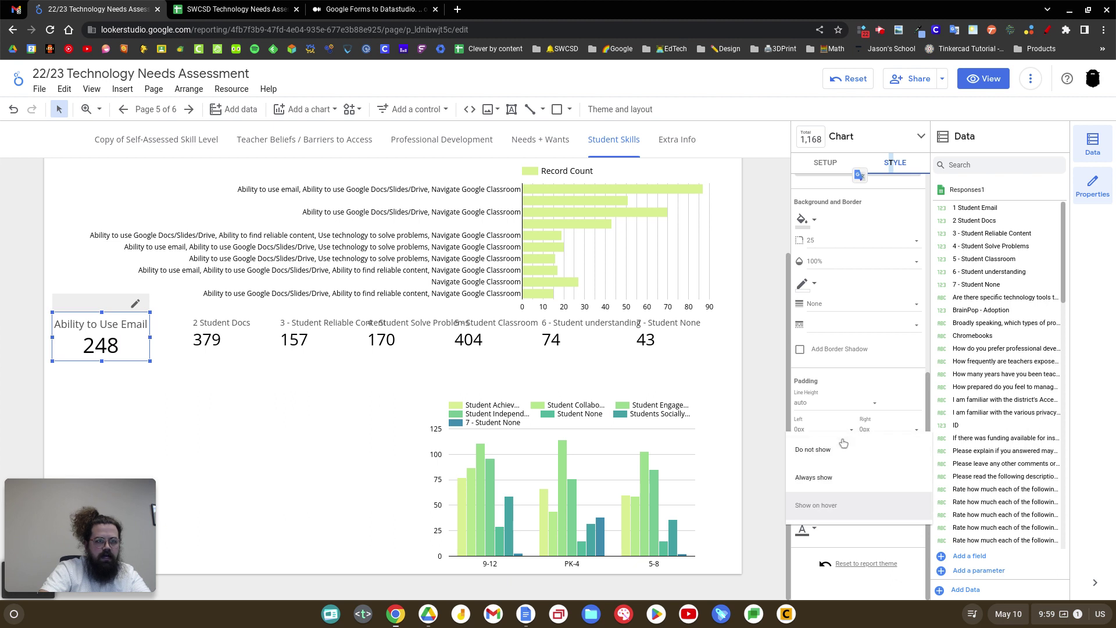
left_click(883, 515)
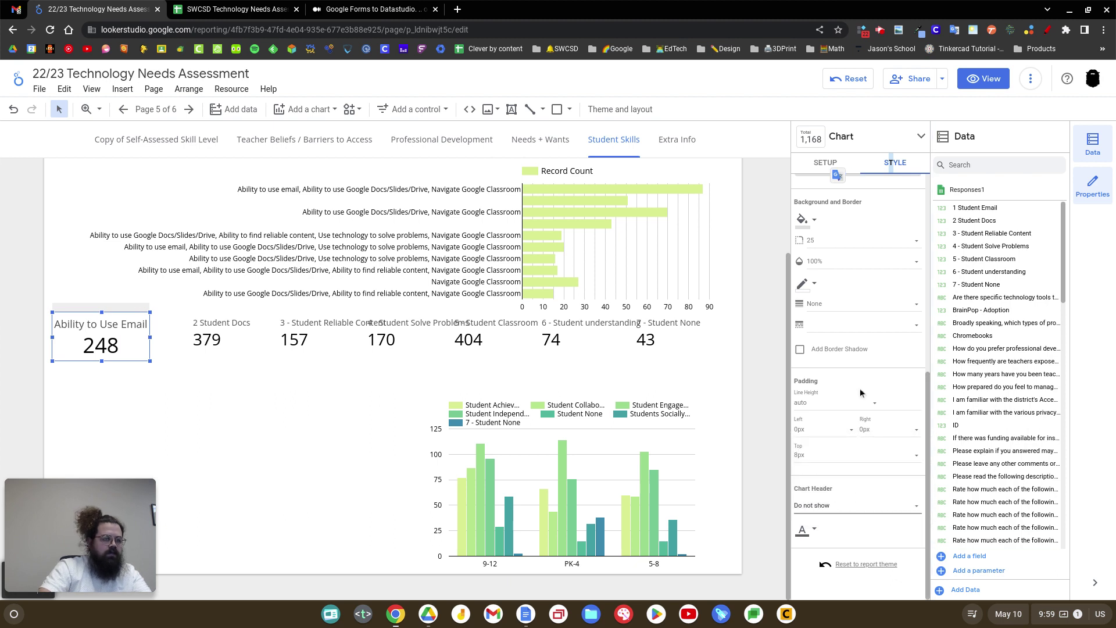
Add a border shadow to the email scorecard and widen its box slightly.
scroll(861, 393, "up", 2)
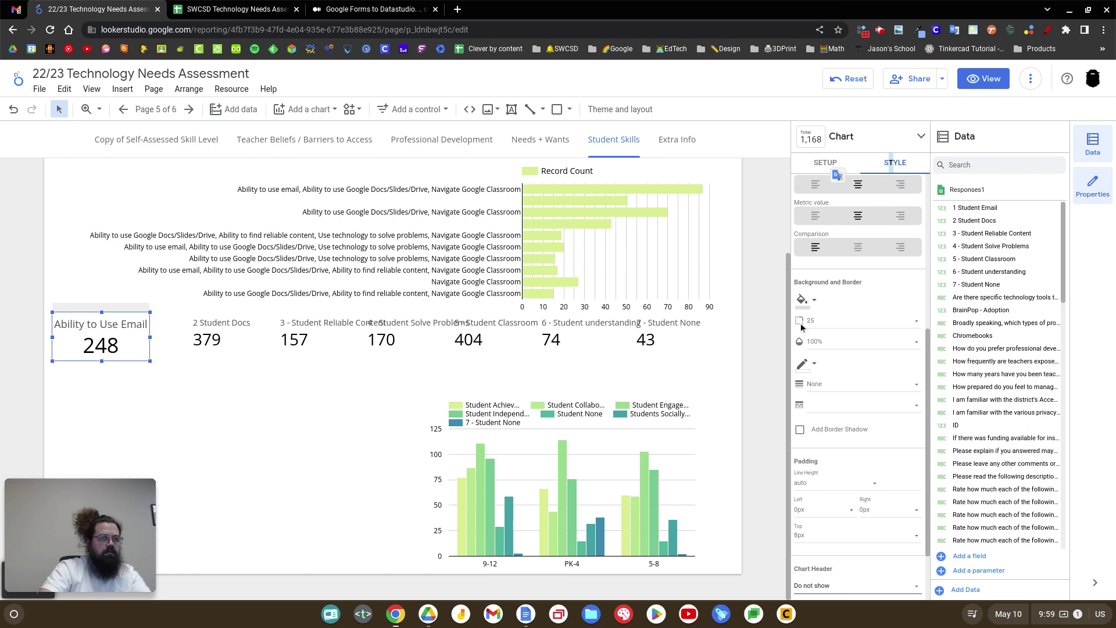
left_click(215, 414)
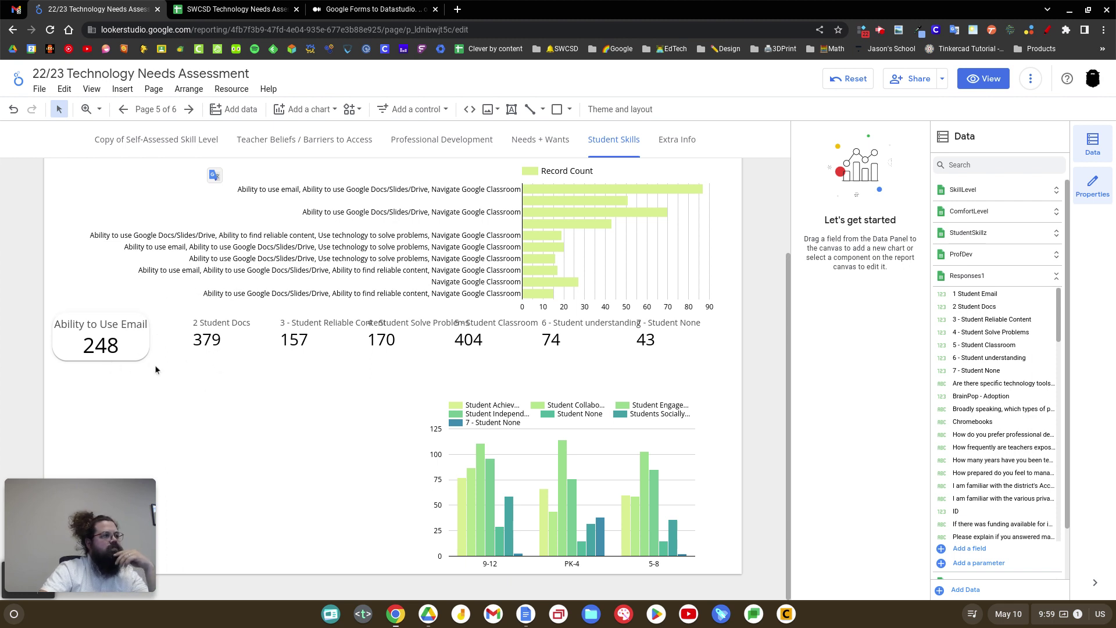
left_click(142, 349)
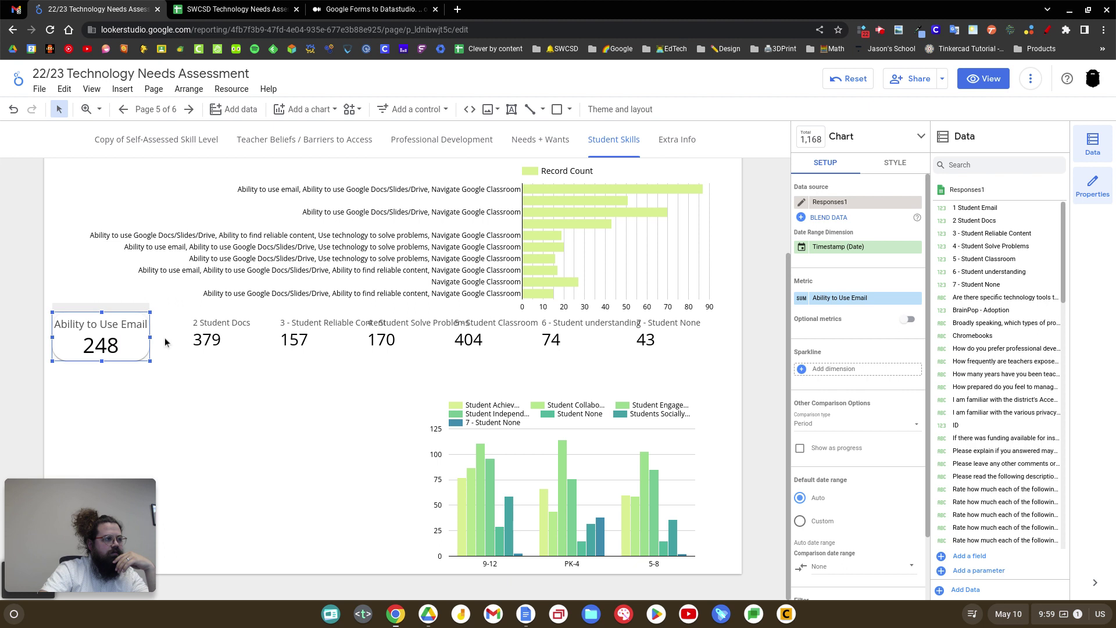
left_click_drag(149, 343, 155, 343)
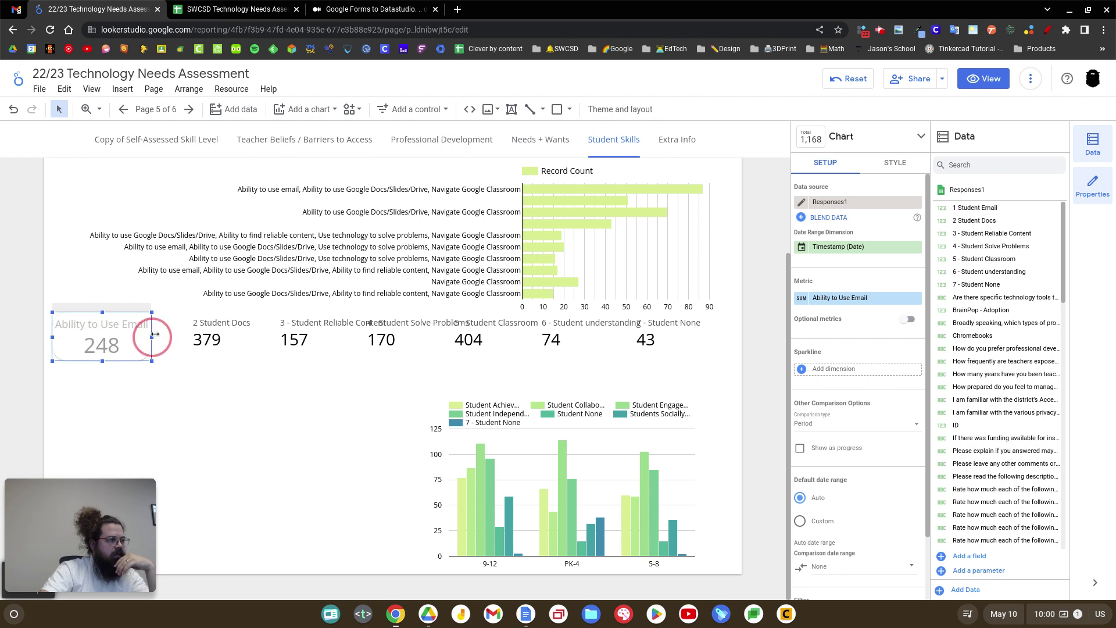
left_click(150, 397)
scroll(149, 397, "up", 2)
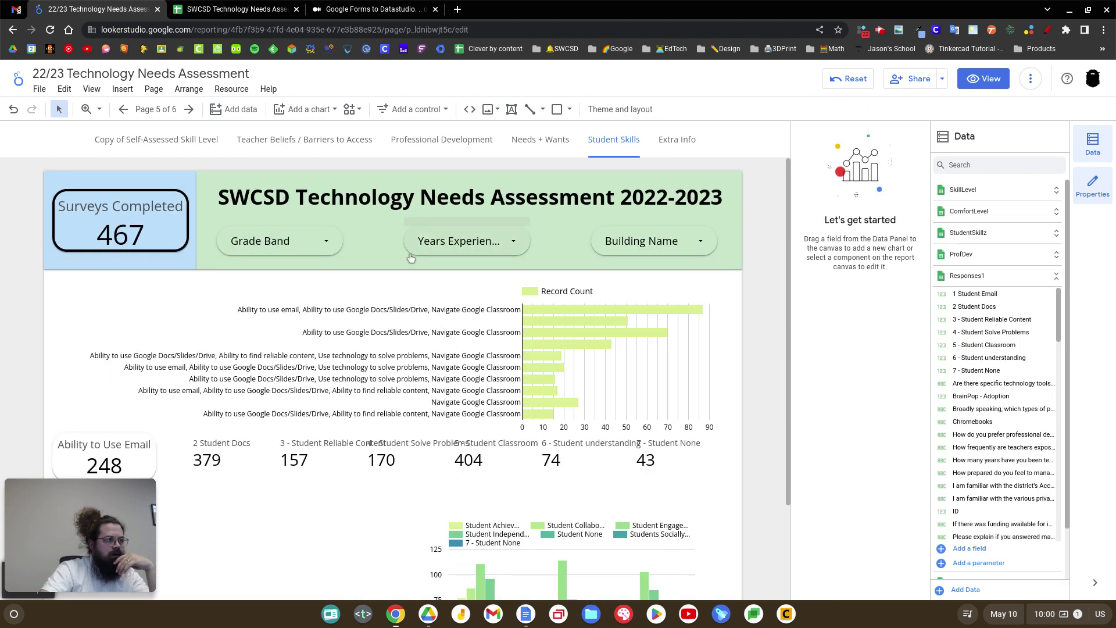
Compare the email scorecard's look with the Surveys Completed scorecard in the page header.
left_click(119, 224)
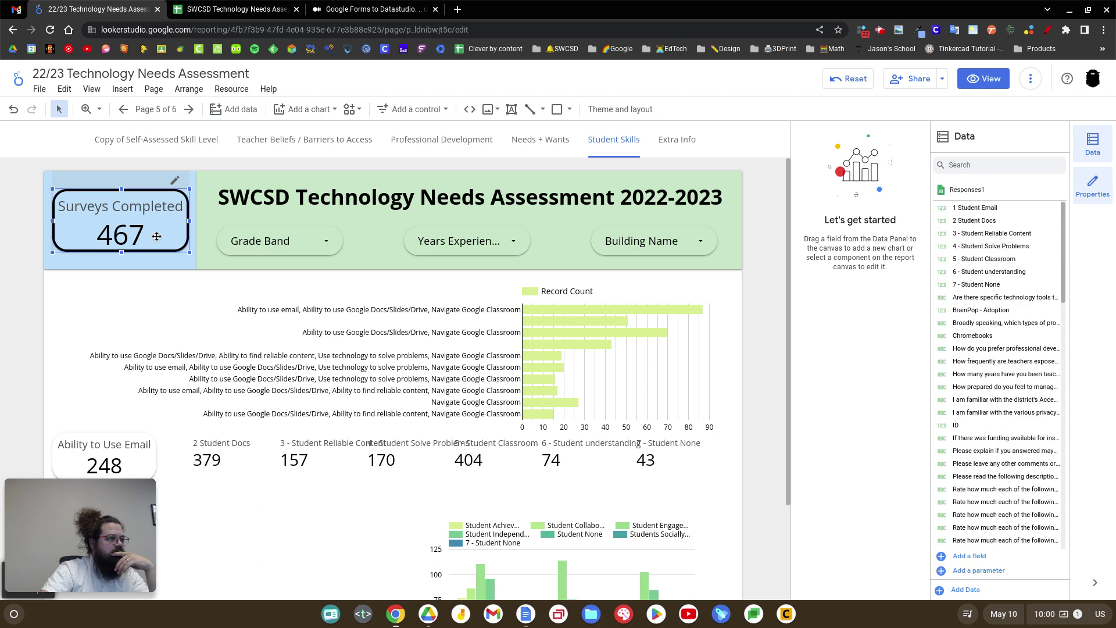
left_click(19, 299)
scroll(122, 360, "down", 2)
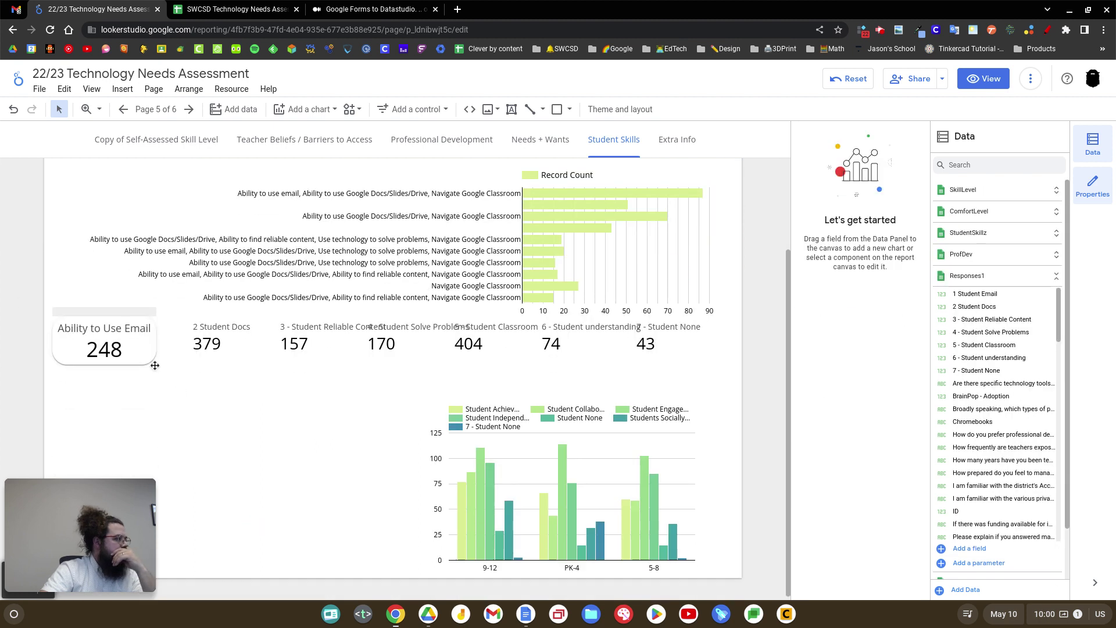
scroll(136, 228, "up", 2)
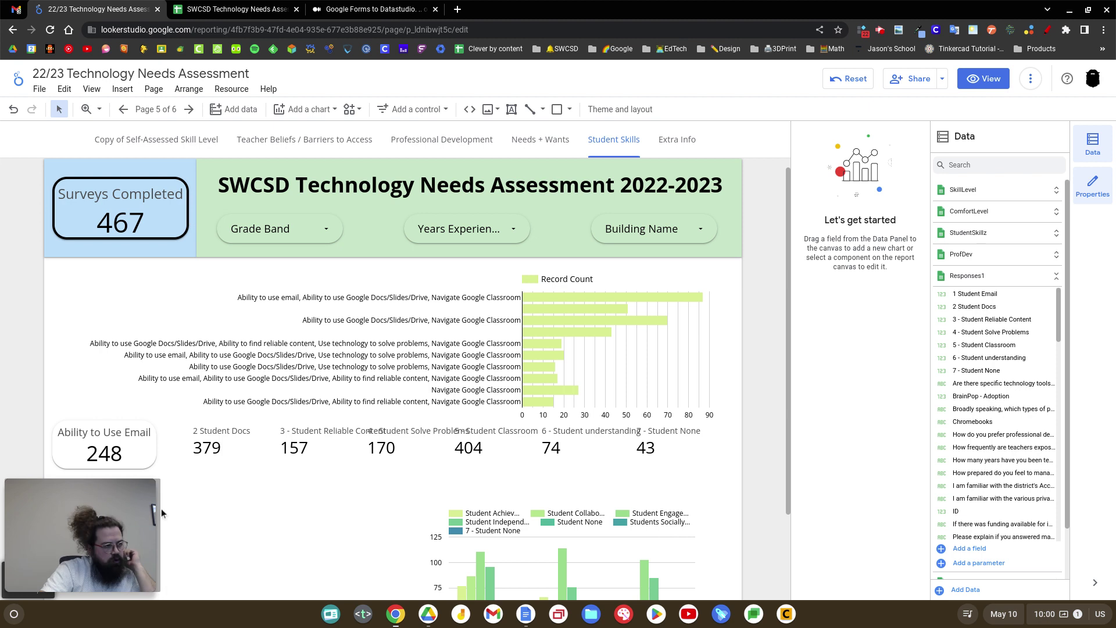
scroll(162, 401, "down", 3)
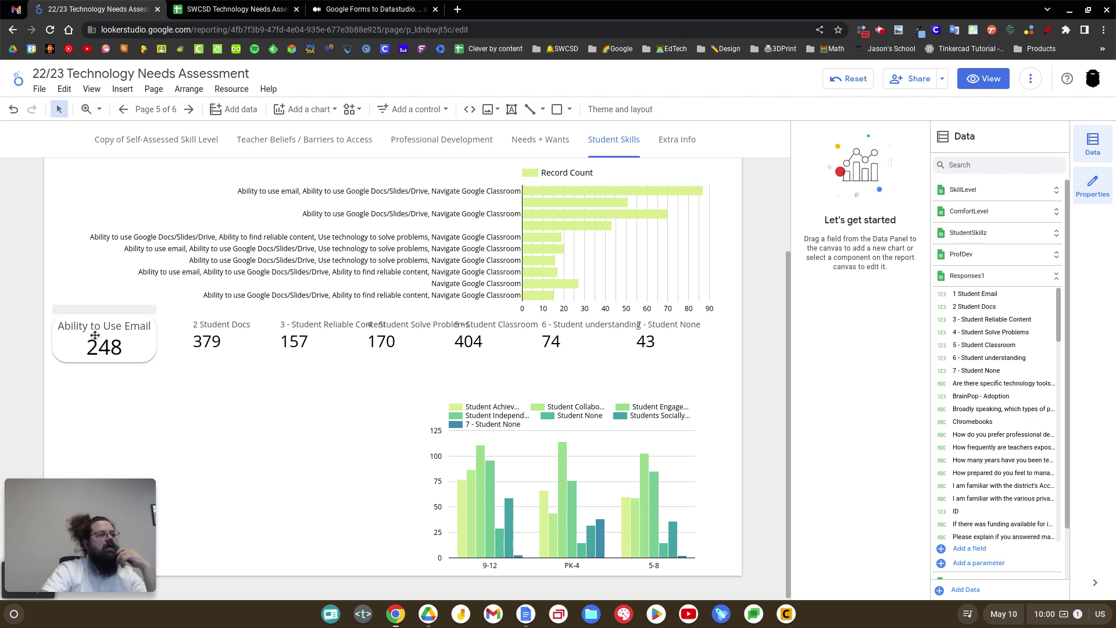
Filter the page to only Alton Hall ES with the Building Name control.
scroll(140, 385, "up", 2)
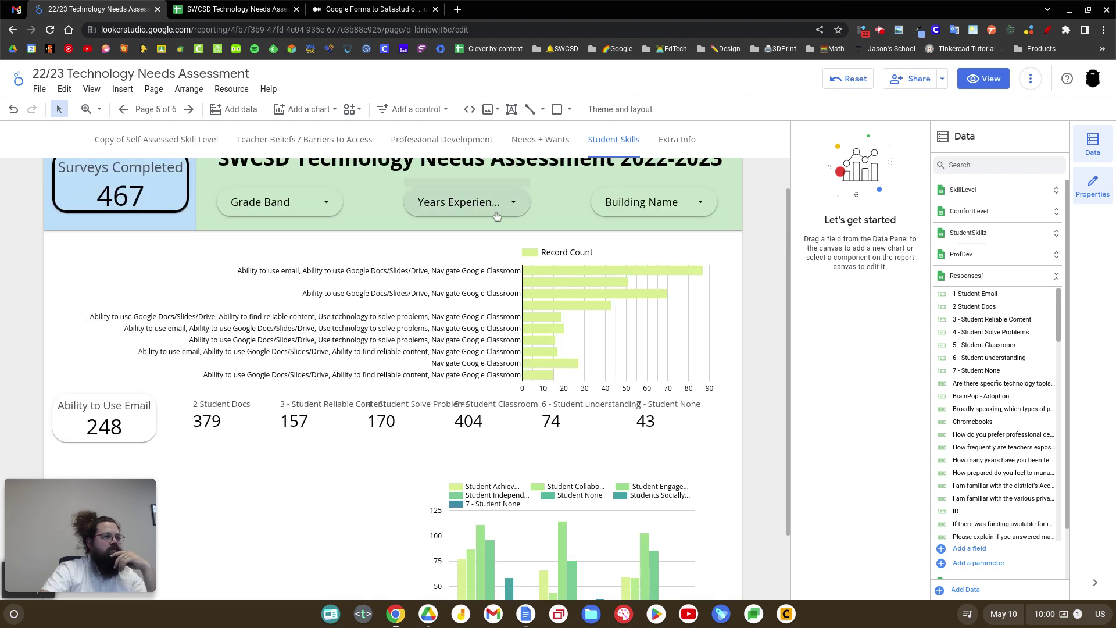
left_click(668, 201)
left_click(733, 243)
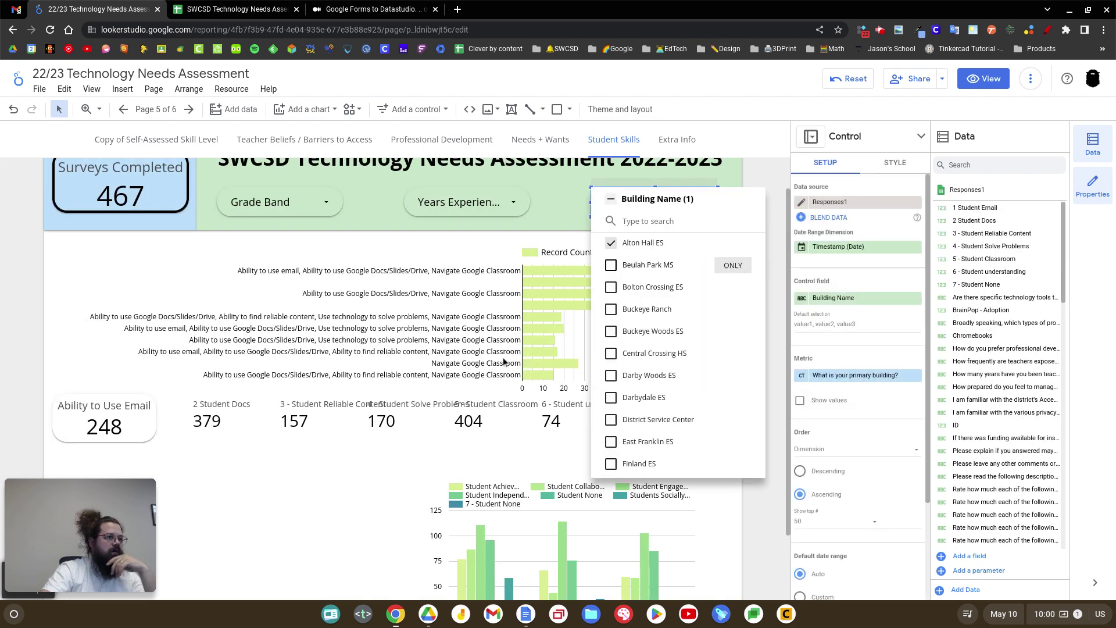
left_click(305, 486)
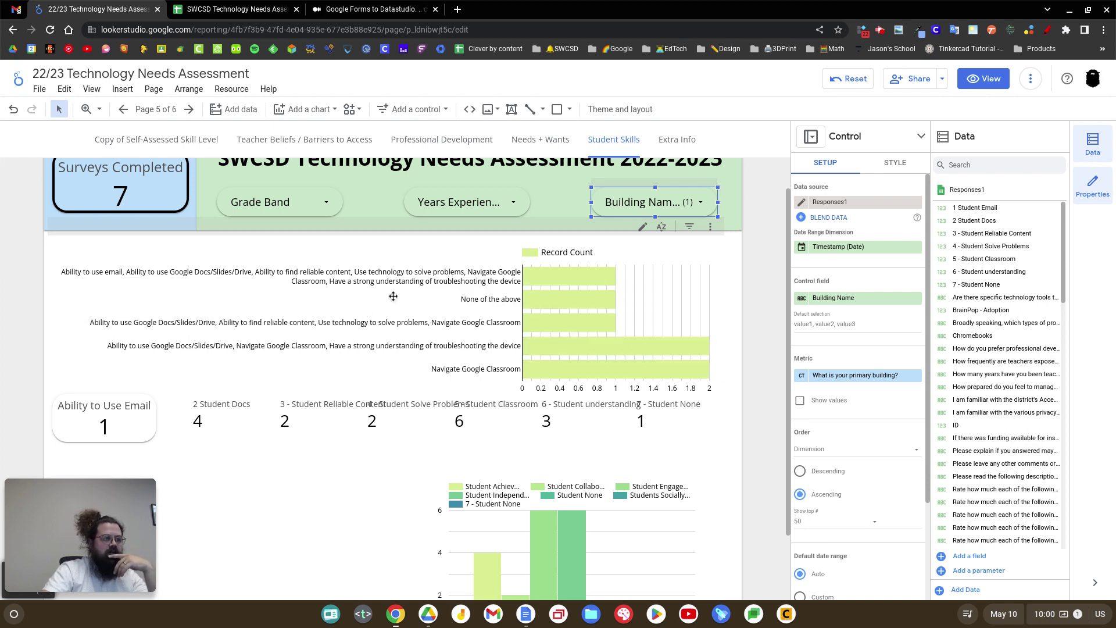
Delete the Student tech skills checklist bar chart above the scorecards.
left_click(680, 303)
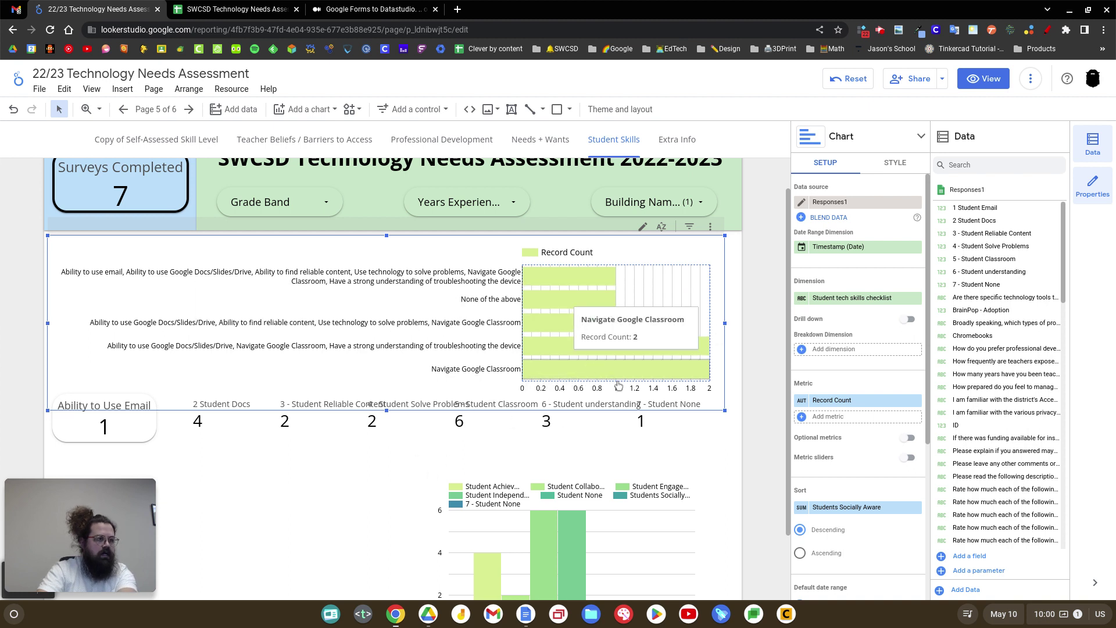
key("Delete")
scroll(511, 484, "down", 1)
scroll(511, 485, "down", 2)
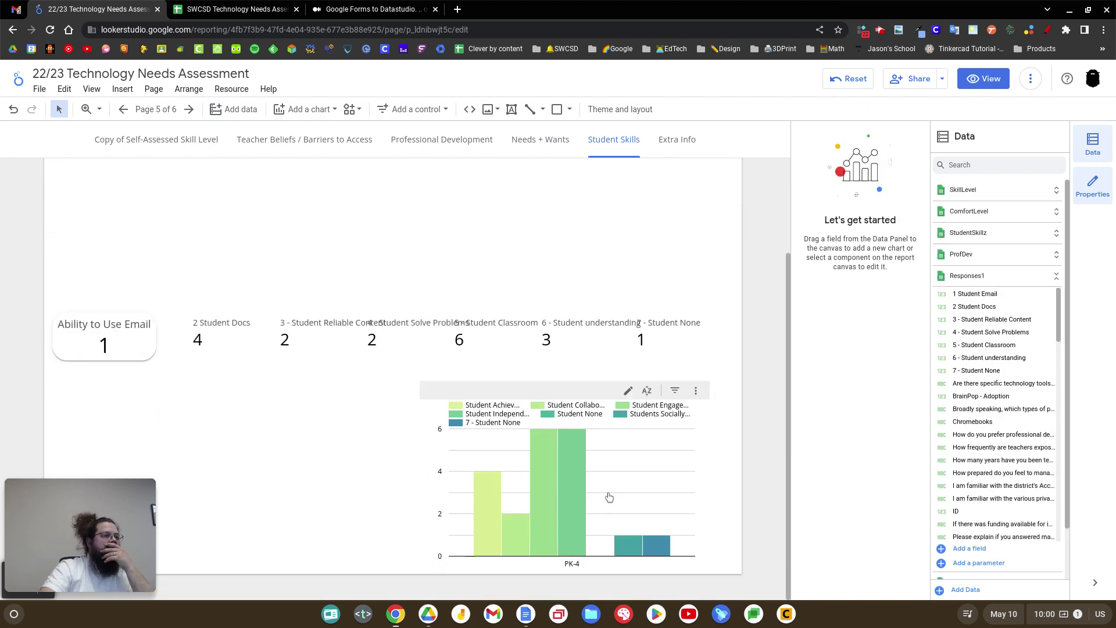
Reset the Building Name filter to include all buildings.
scroll(589, 461, "up", 3)
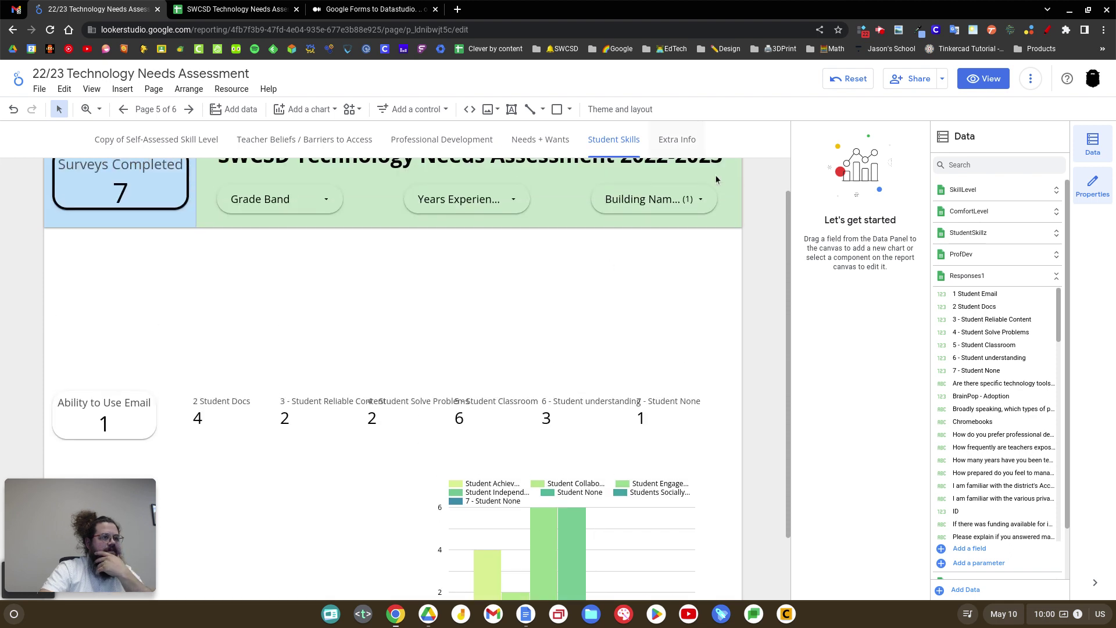
left_click(706, 202)
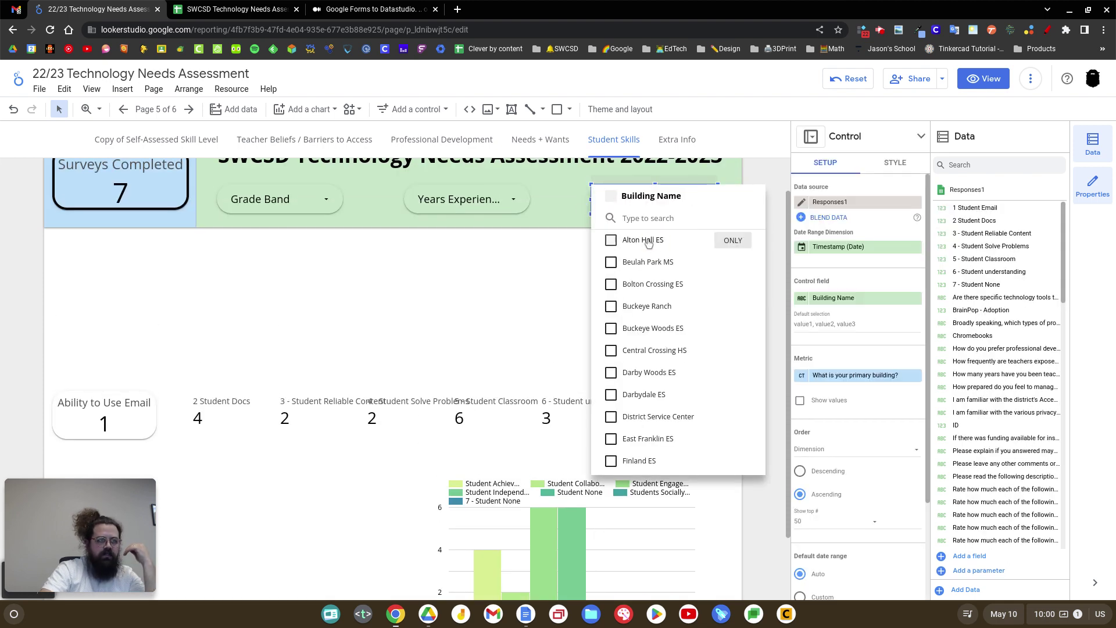
left_click(607, 195)
left_click(444, 256)
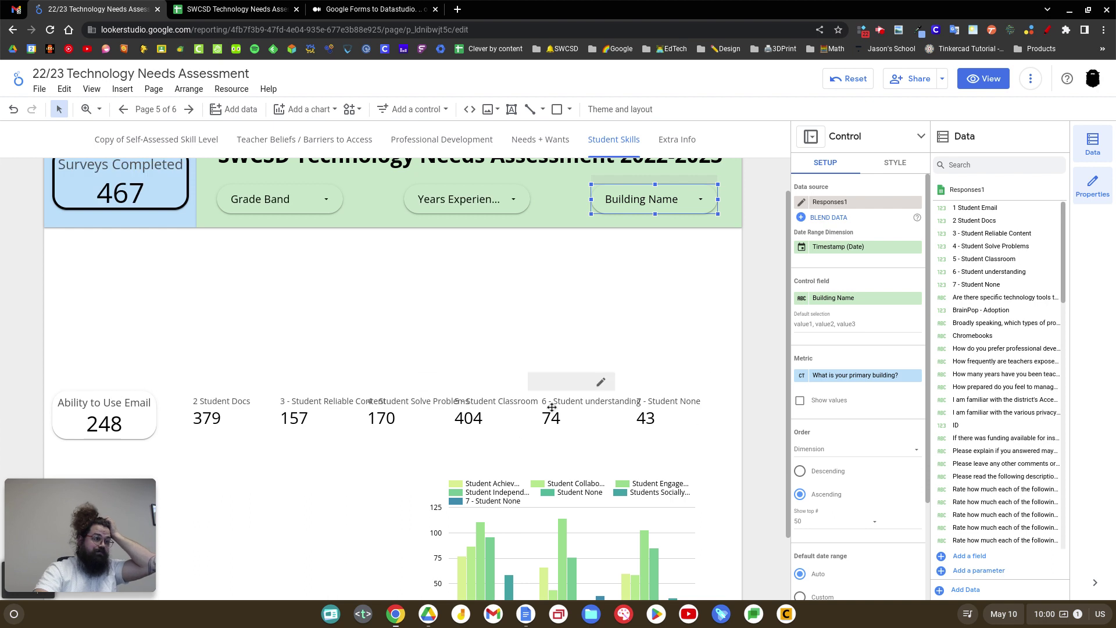
Look through the Responses1 fields and the page's remaining charts for a field suited to a grade band chart.
scroll(553, 316, "down", 2)
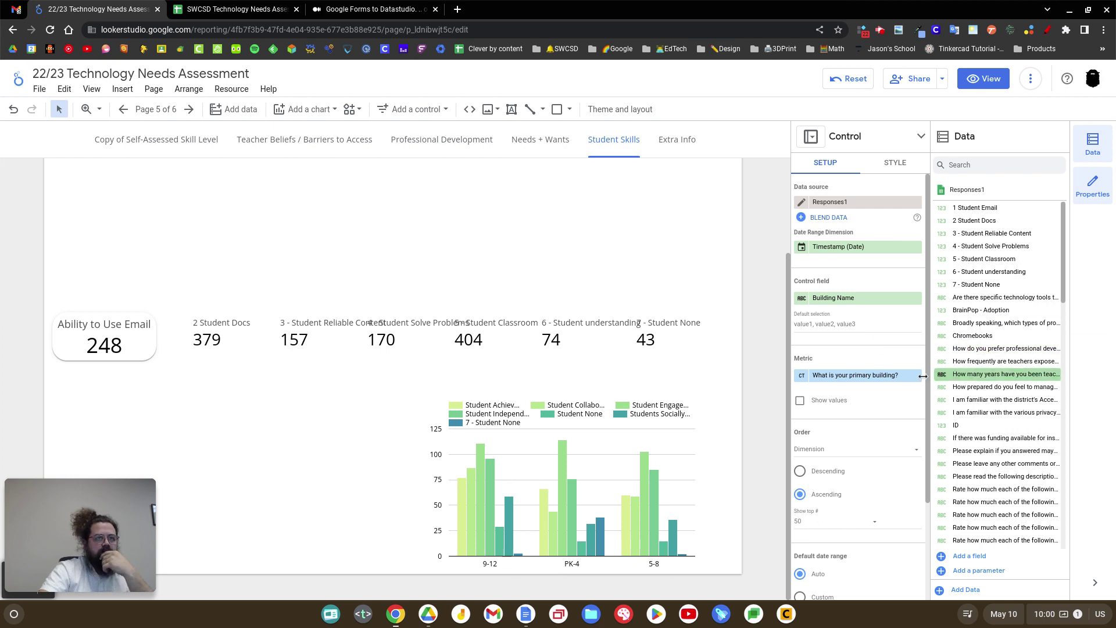
scroll(465, 314, "up", 2)
left_click(461, 317)
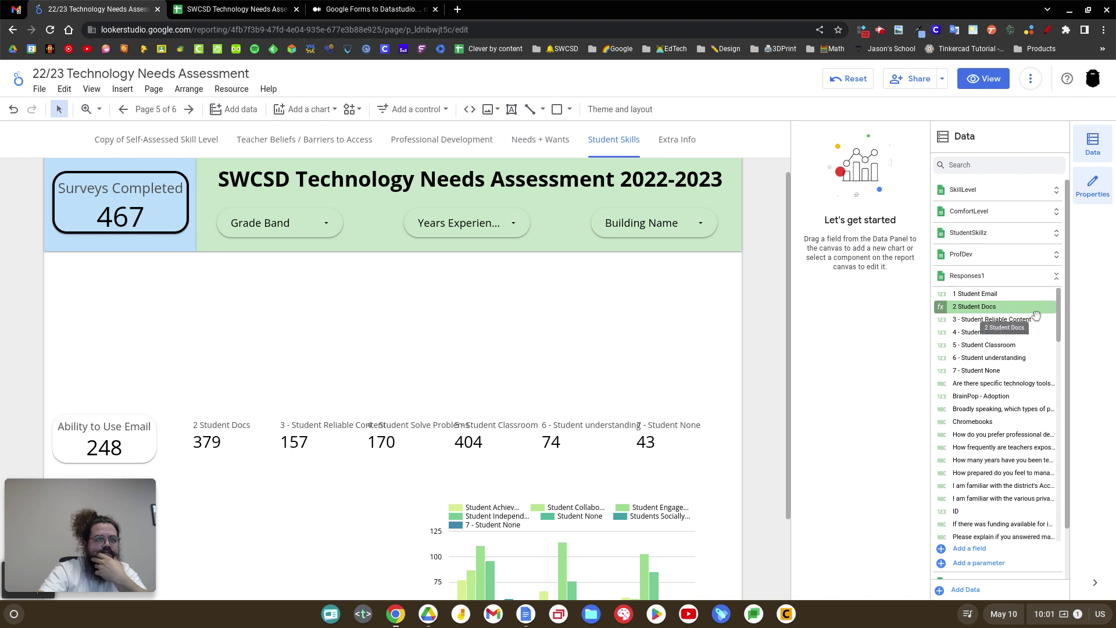
scroll(1000, 441, "down", 1)
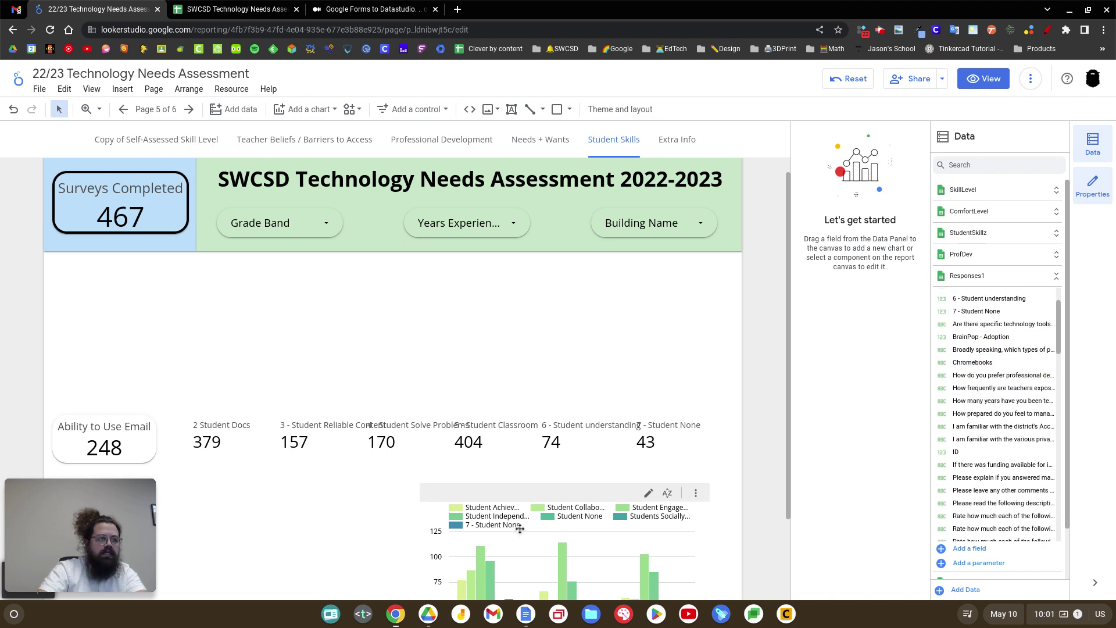
scroll(520, 528, "down", 3)
scroll(520, 403, "up", 4)
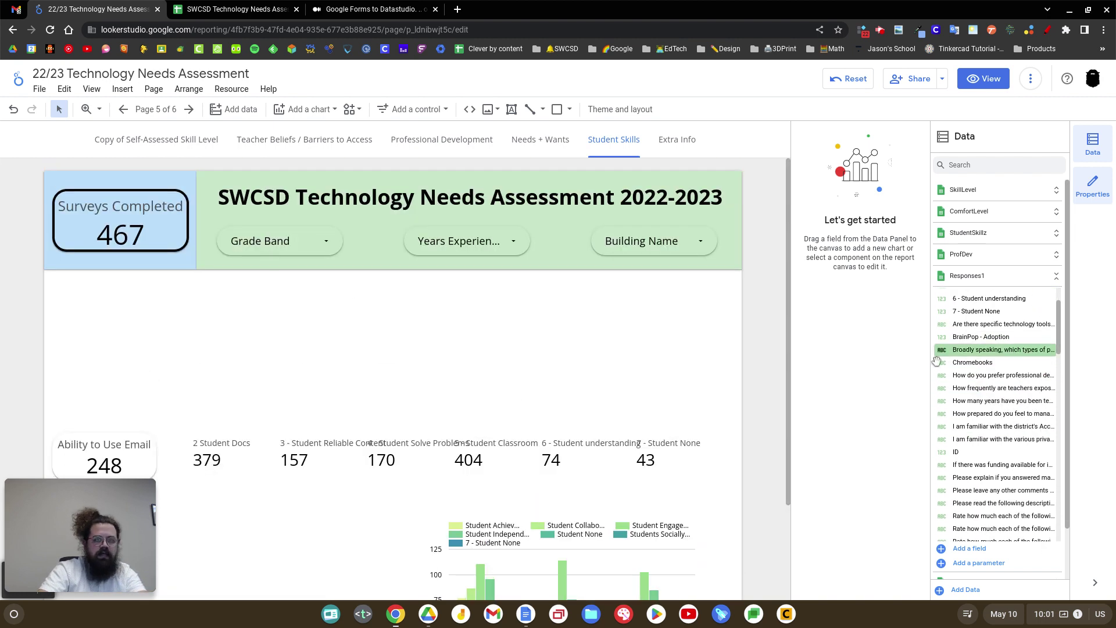
scroll(989, 395, "down", 1)
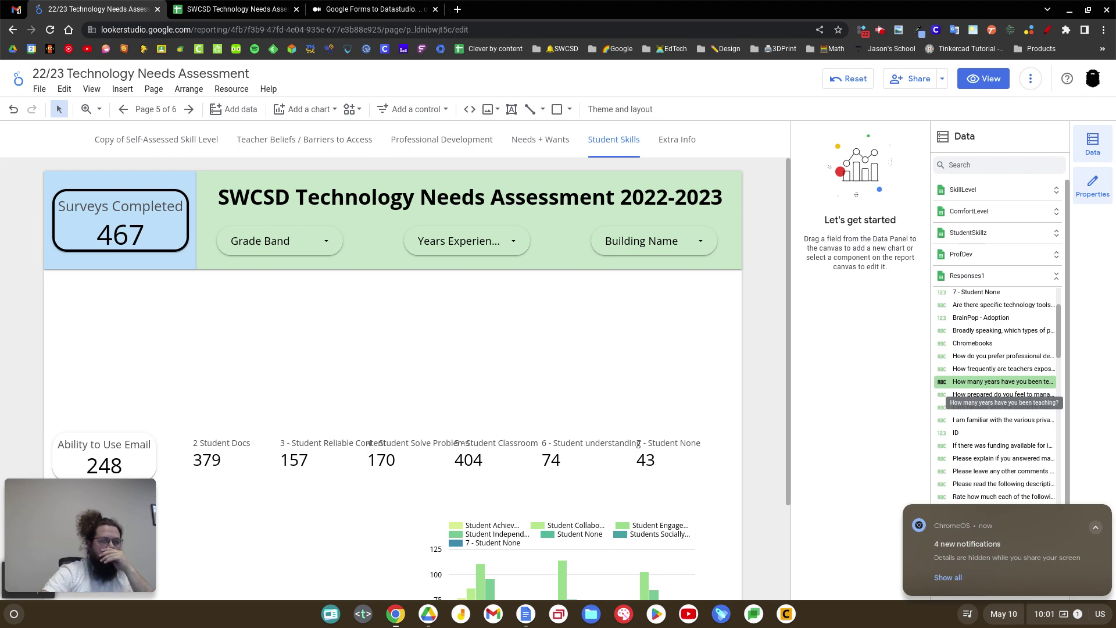
scroll(989, 354, "down", 1)
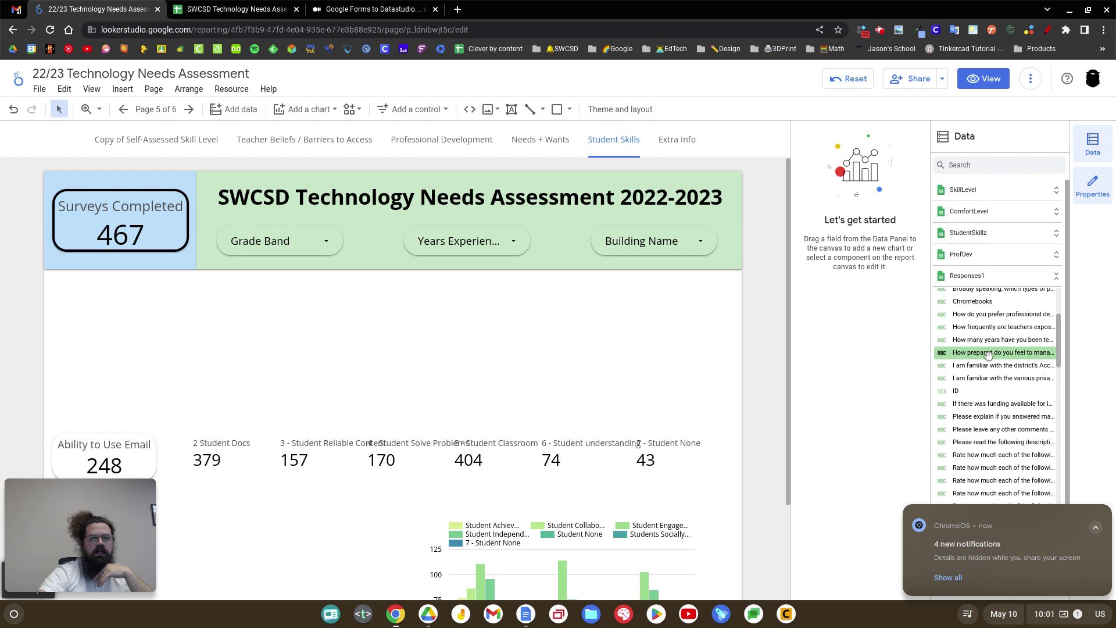
scroll(988, 353, "down", 5)
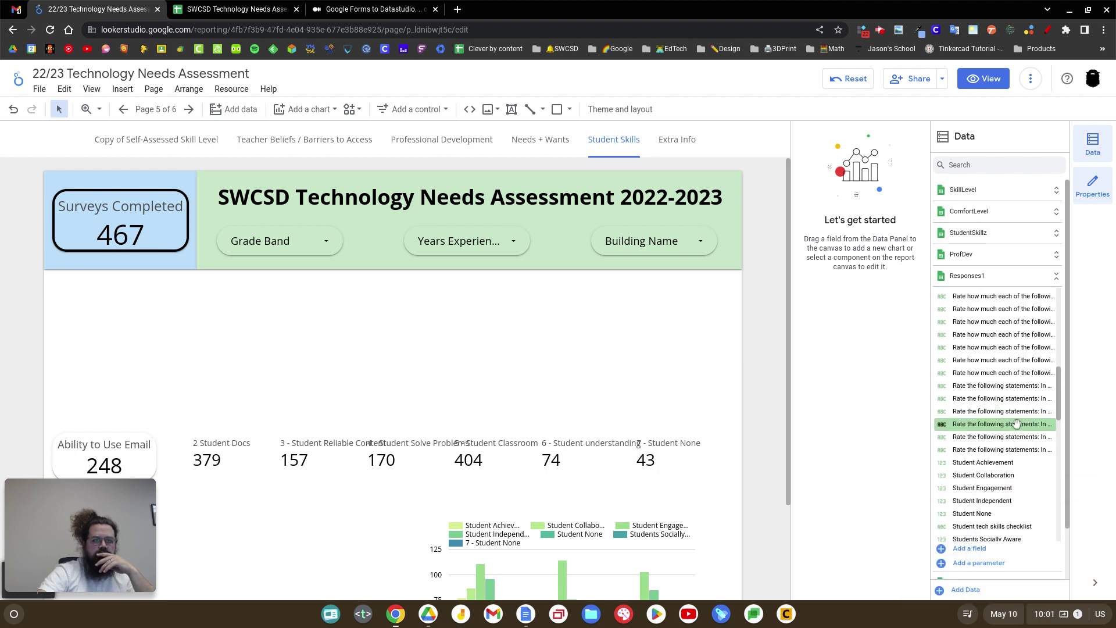
scroll(1016, 424, "down", 3)
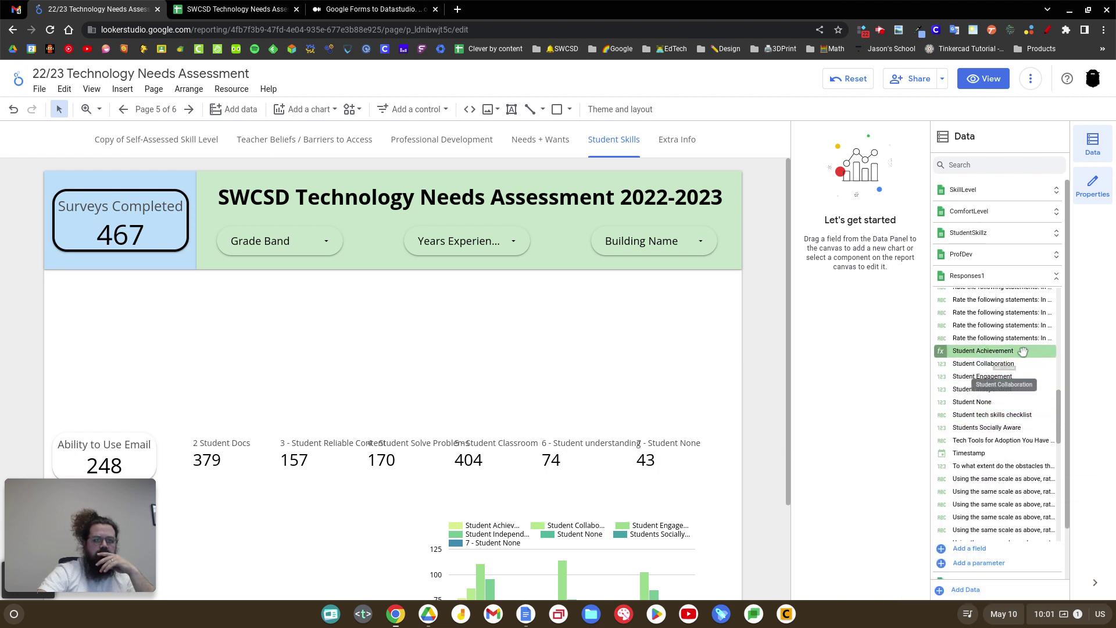
scroll(1020, 372, "down", 1)
scroll(582, 500, "down", 2)
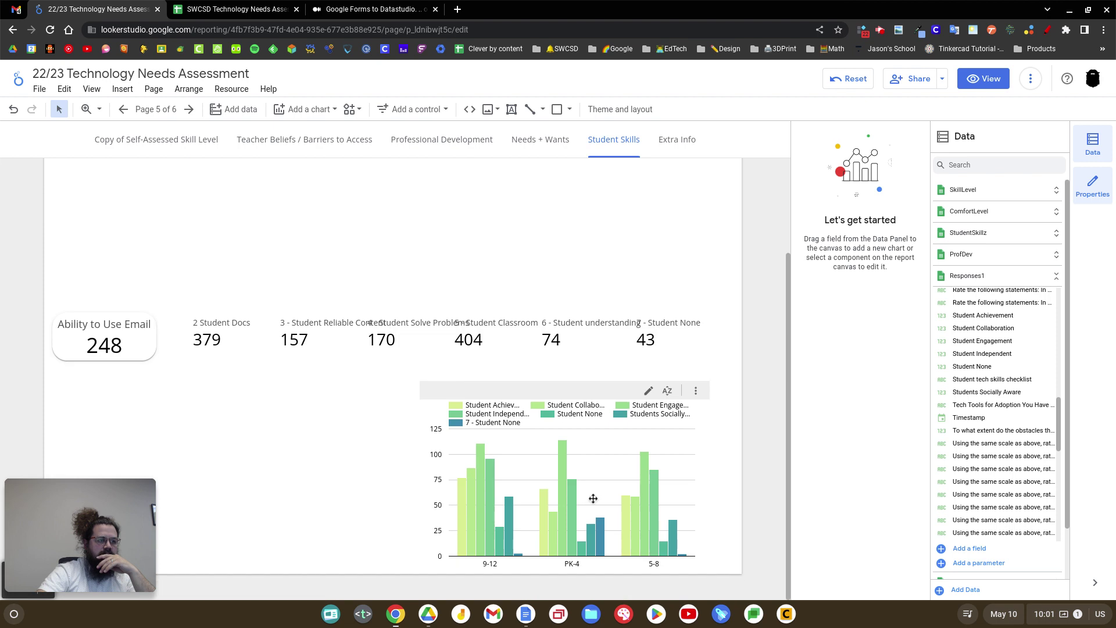
scroll(1000, 465, "down", 1)
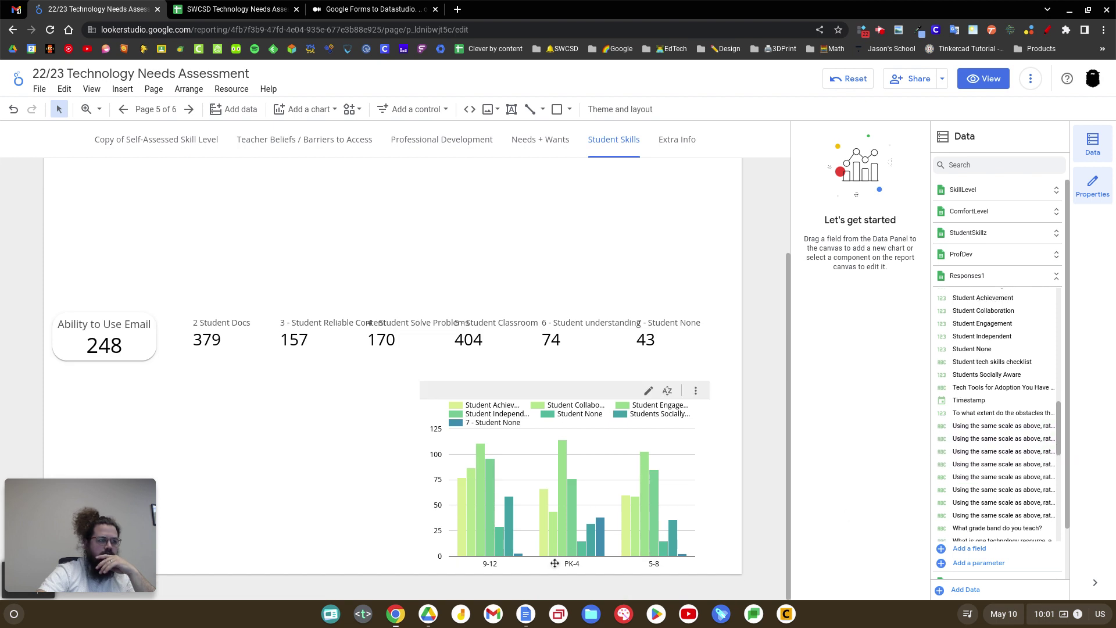
scroll(942, 454, "down", 6)
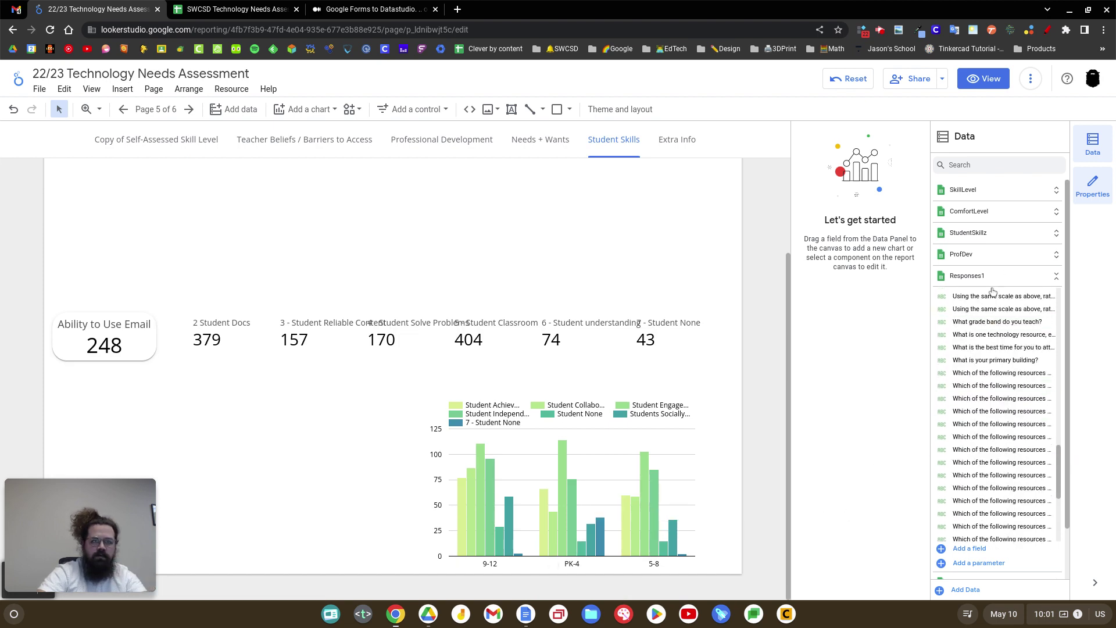
Search the fields for grade and add Responses1's What grade band do you teach? to the empty area above the scorecards.
left_click(988, 164)
type("grade")
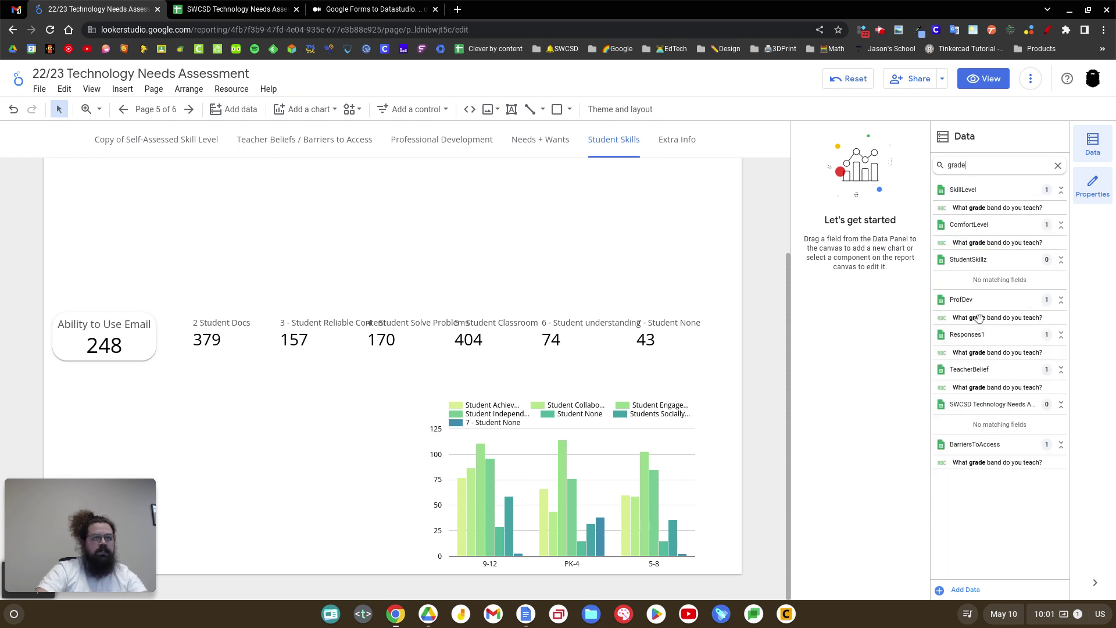
left_click_drag(993, 357, 494, 355)
scroll(510, 274, "up", 2)
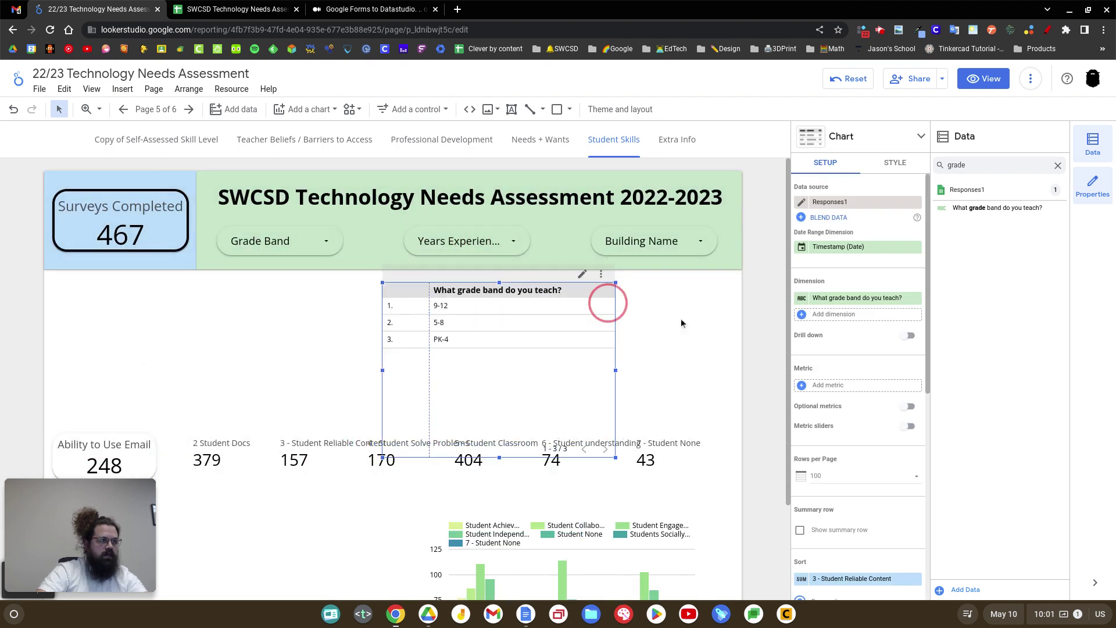
Convert the new grade band table into a bar chart.
left_click(901, 145)
left_click(916, 175)
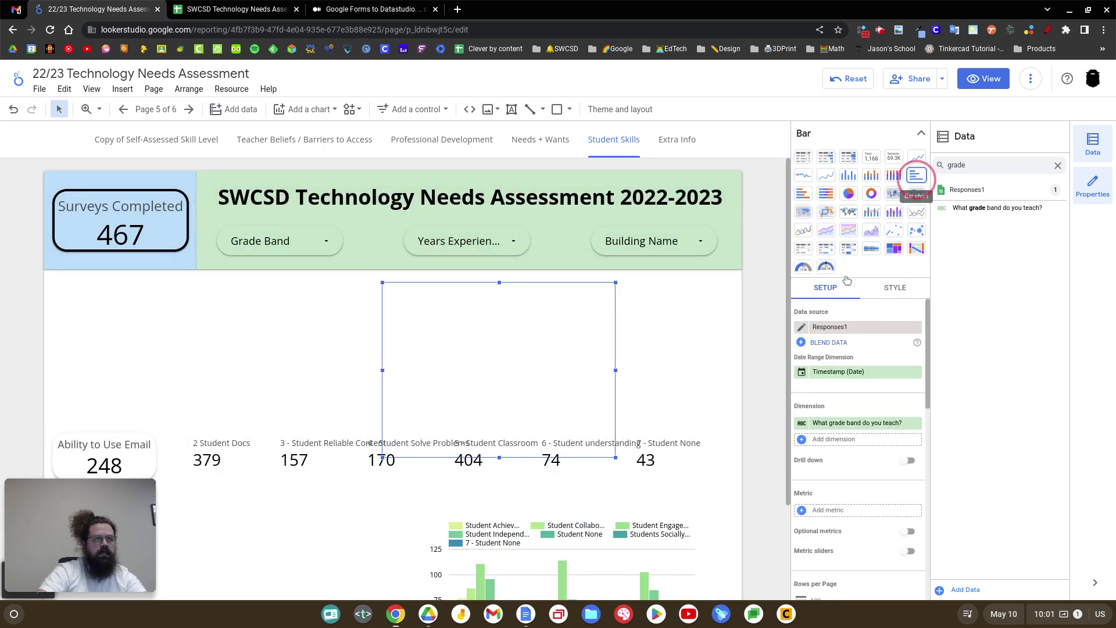
scroll(668, 342, "down", 2)
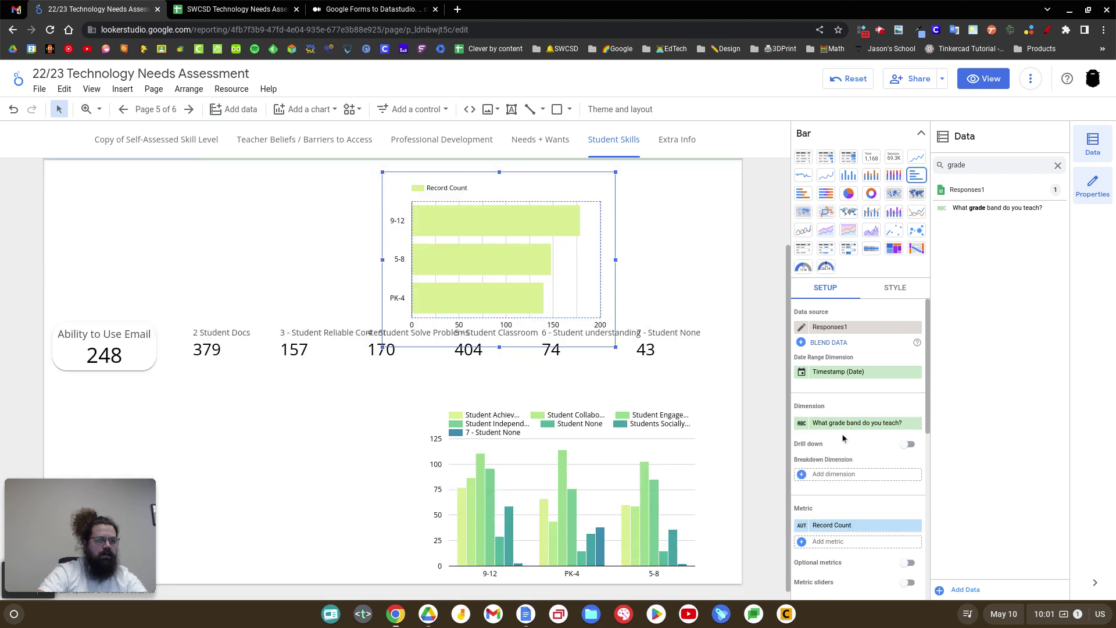
Replace the grade band bar chart's Record Count metric with the seven student skill fields, from 1 Student Email through 7 - Student None.
scroll(845, 438, "down", 2)
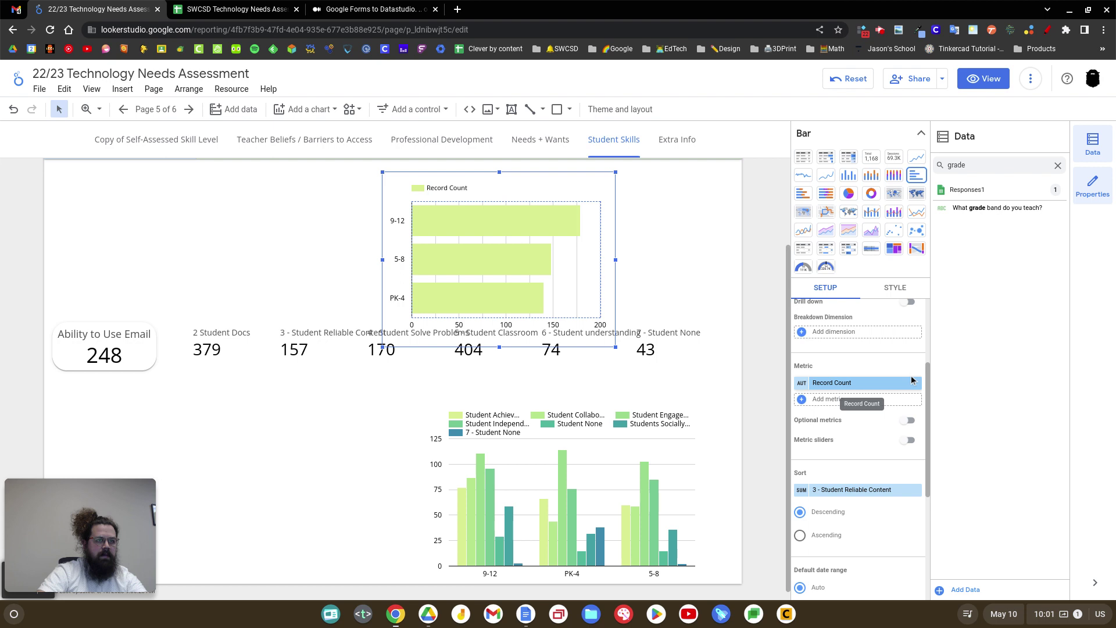
left_click(1057, 167)
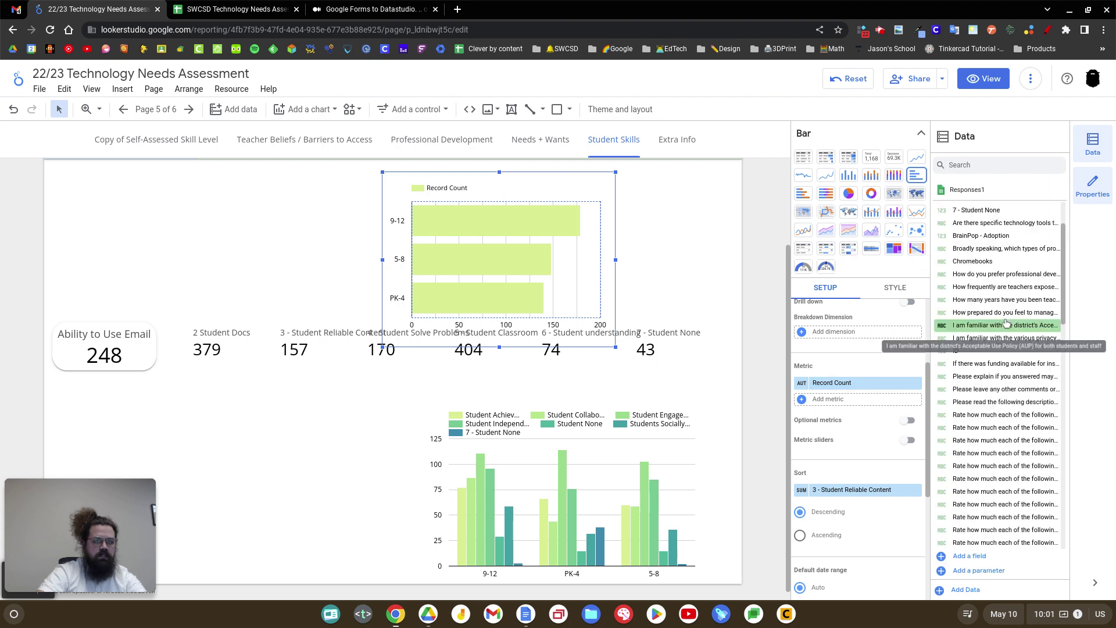
scroll(989, 244, "up", 3)
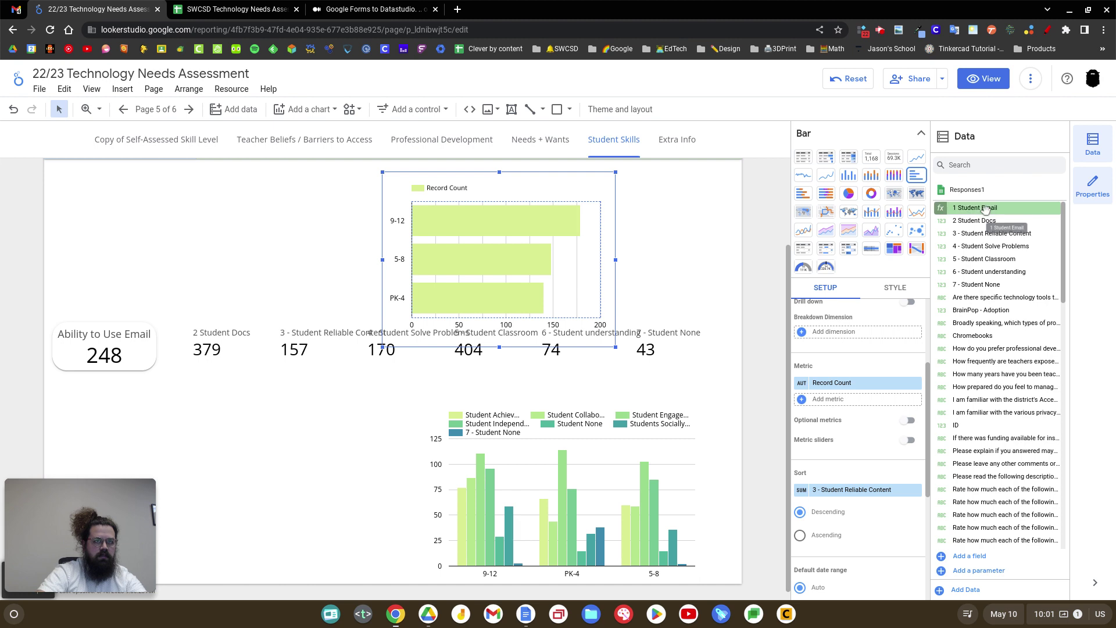
left_click_drag(985, 209, 837, 382)
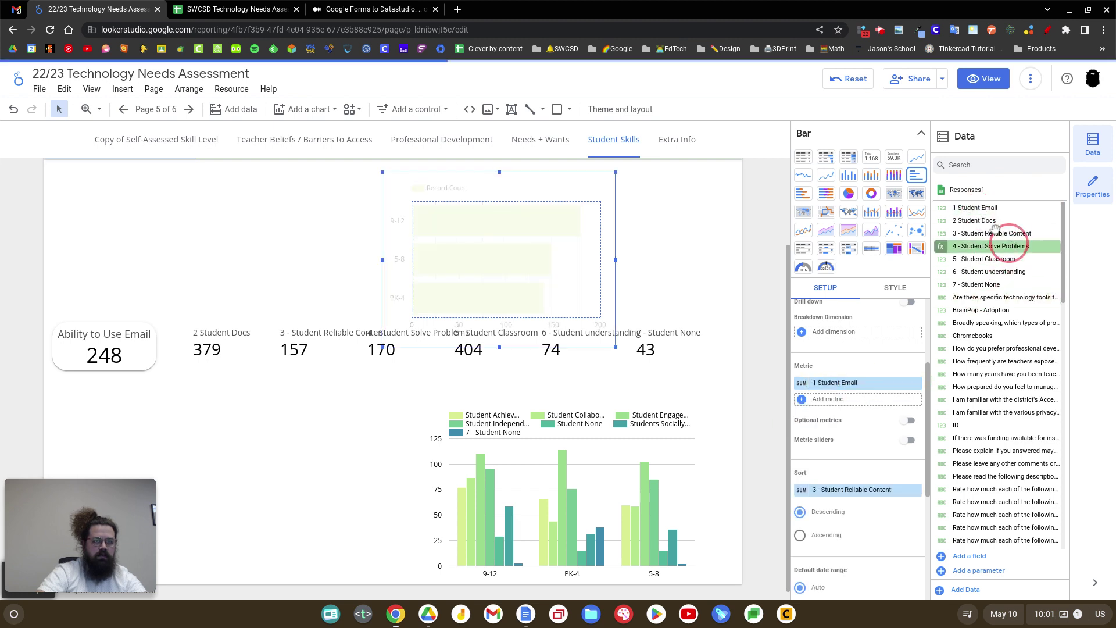
left_click_drag(992, 221, 982, 241)
left_click_drag(943, 383, 860, 400)
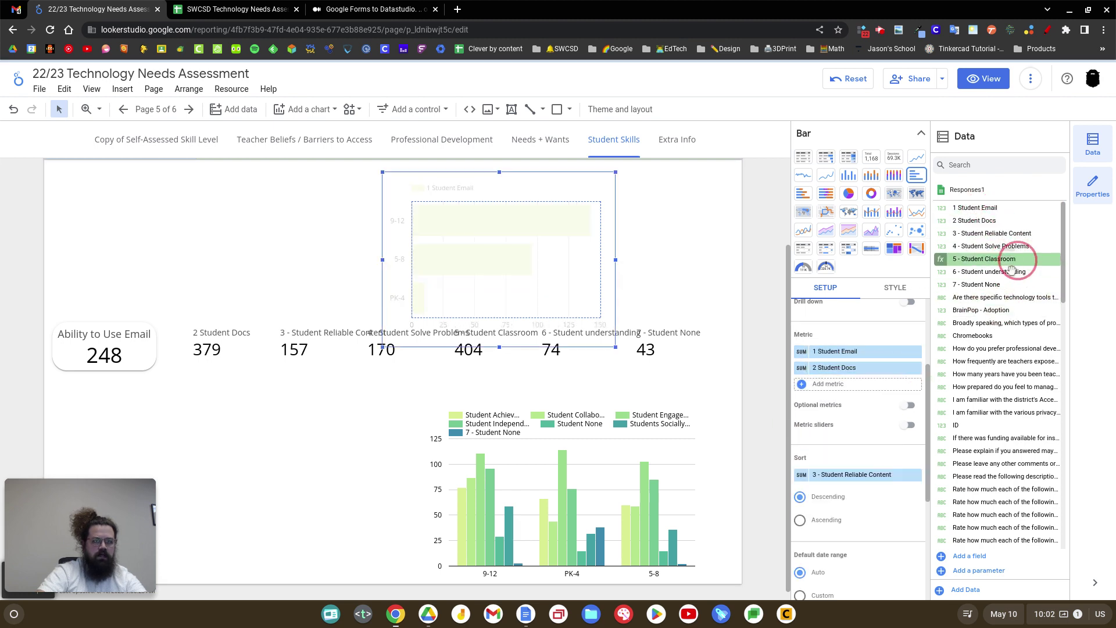
left_click_drag(991, 244, 860, 384)
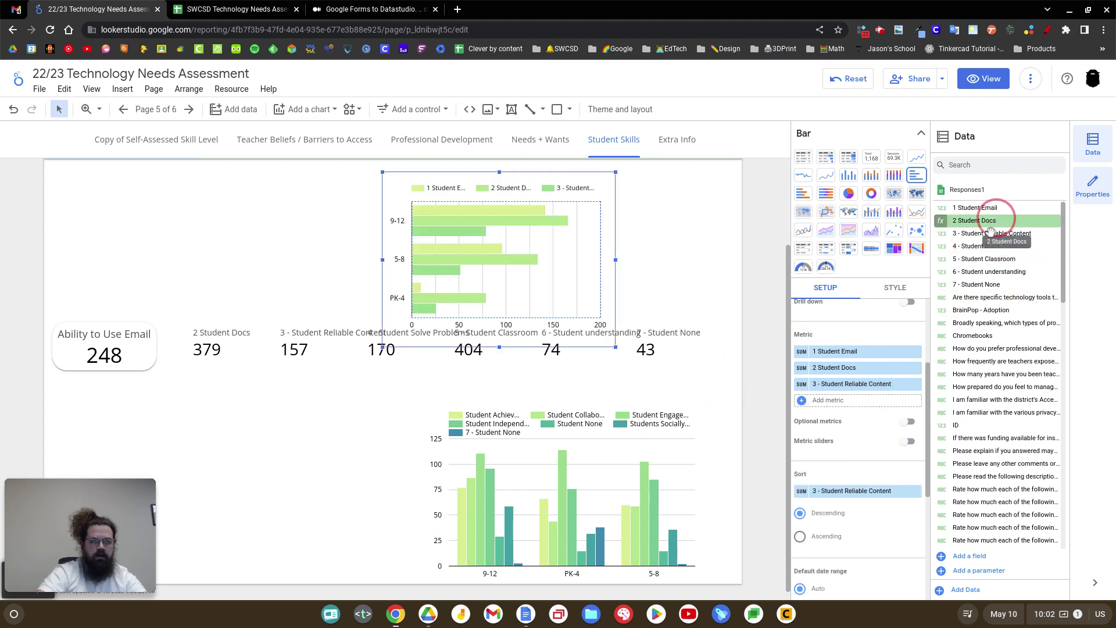
left_click_drag(991, 246, 937, 392)
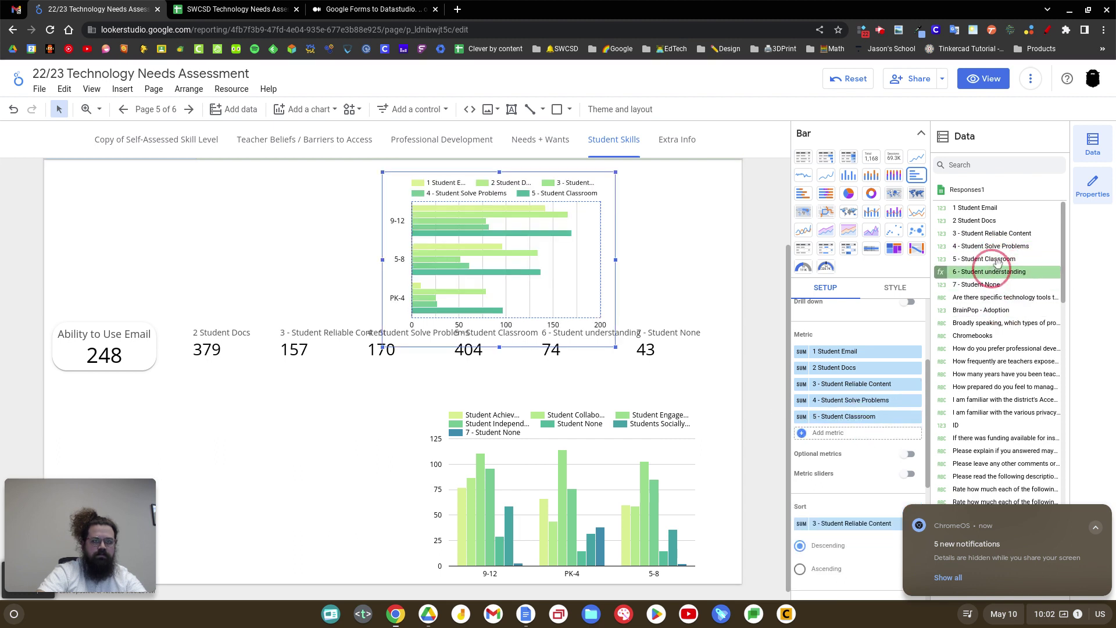
left_click_drag(1004, 277, 878, 436)
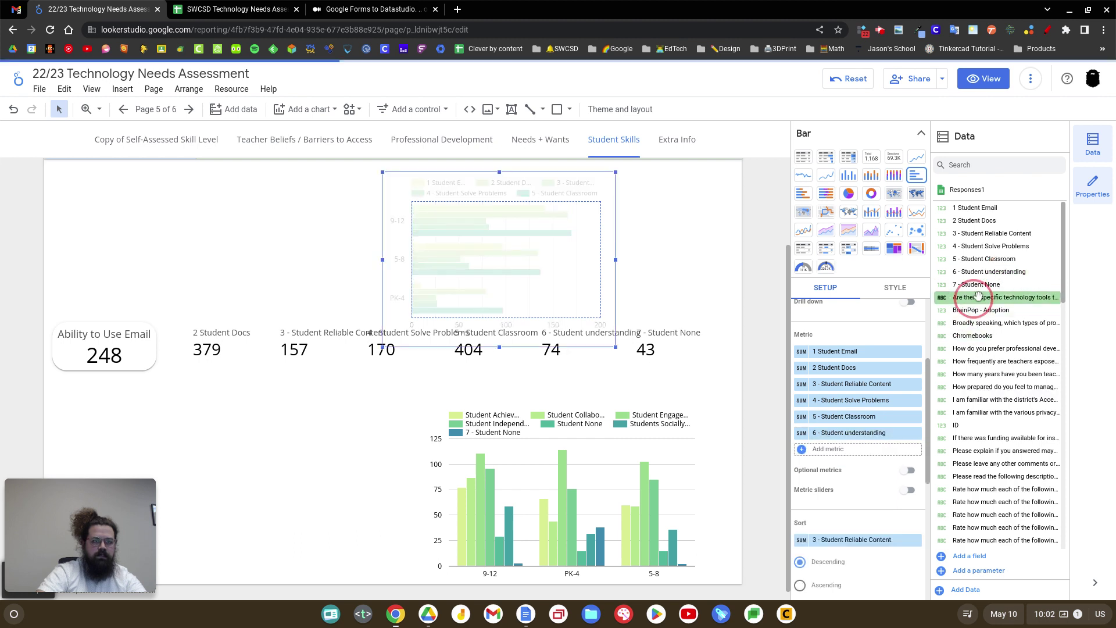
left_click_drag(983, 284, 872, 450)
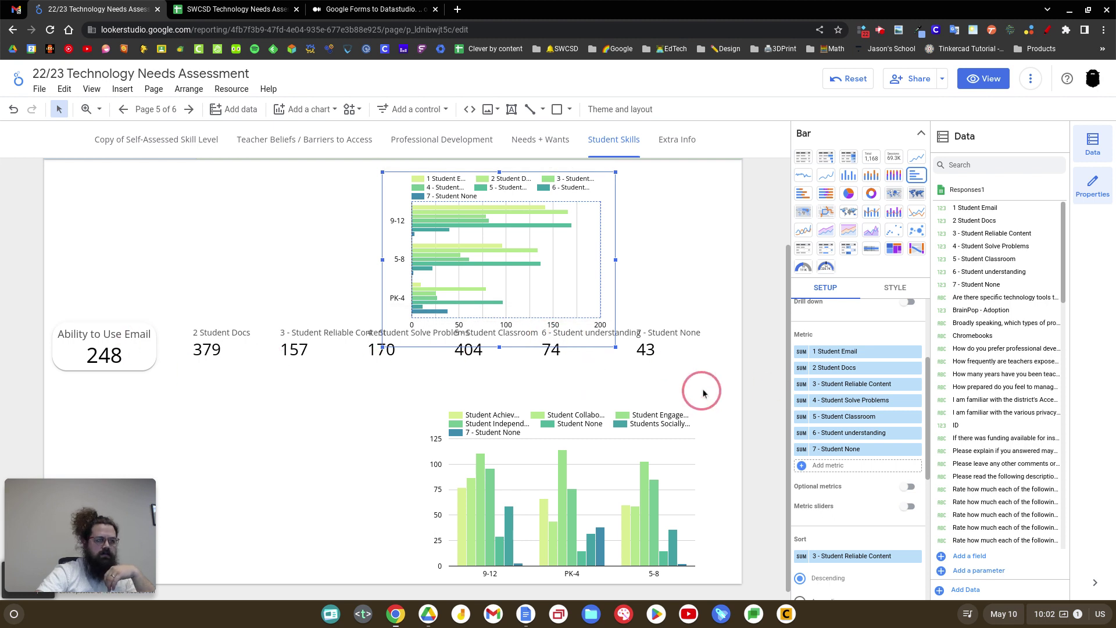
Delete the row of seven skill scorecards and enlarge the grade band bar chart across the page beneath the header.
left_click_drag(703, 389, 108, 351)
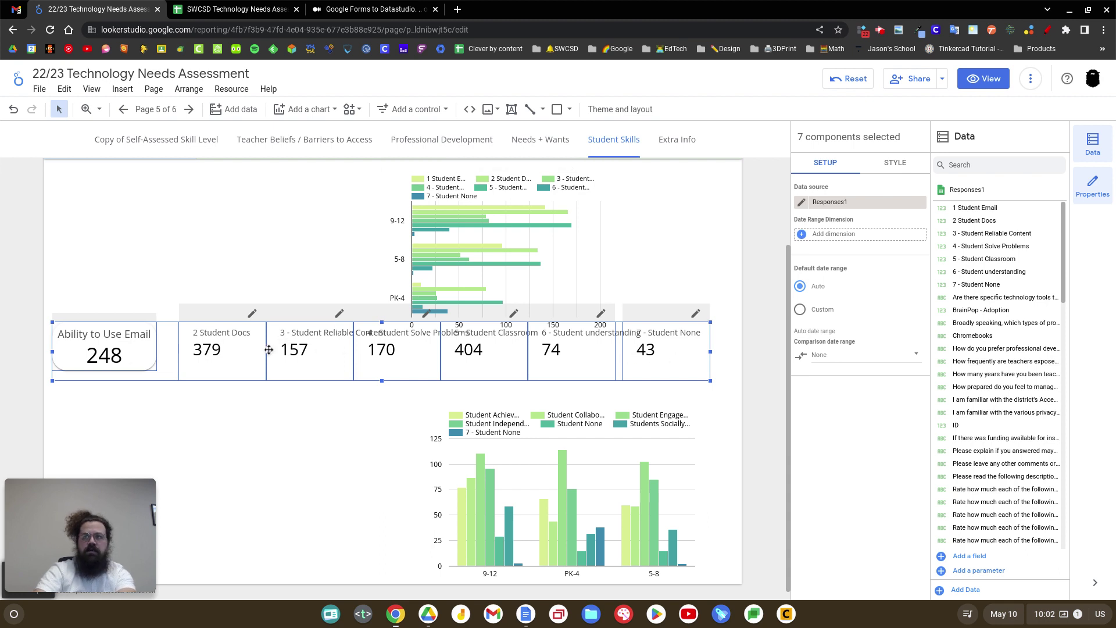
key("Delete")
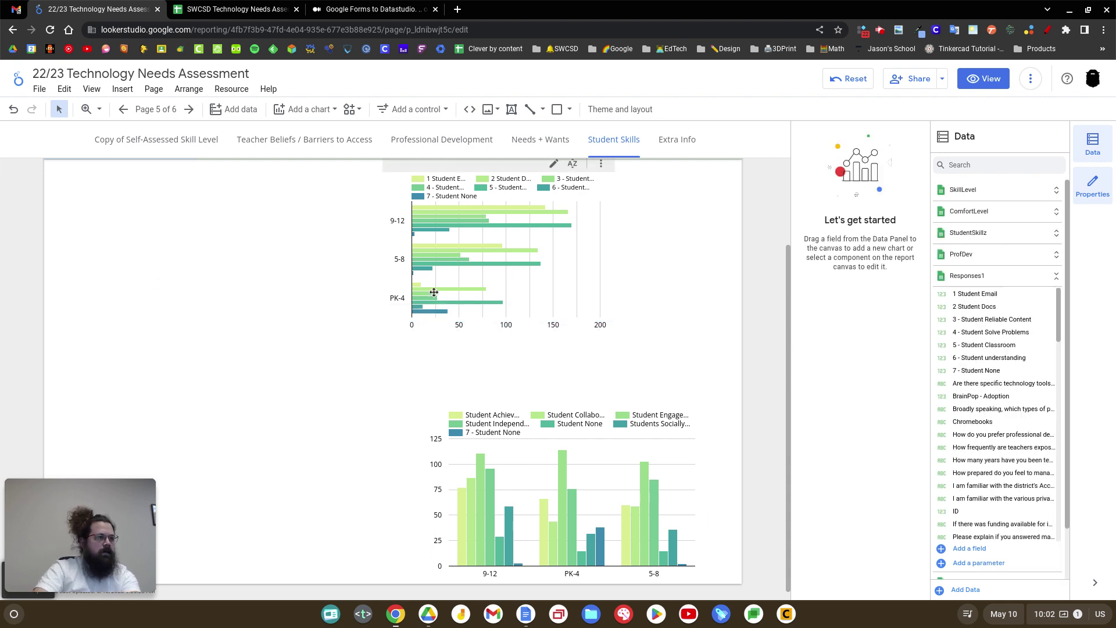
left_click_drag(576, 277, 703, 260)
scroll(146, 303, "up", 1)
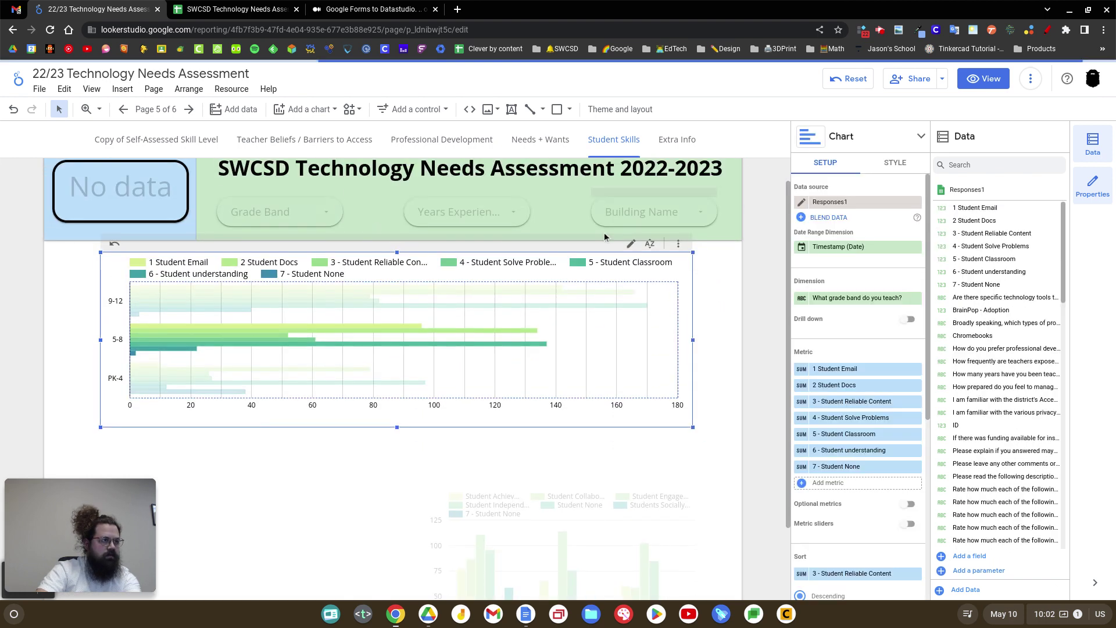
scroll(147, 304, "down", 1)
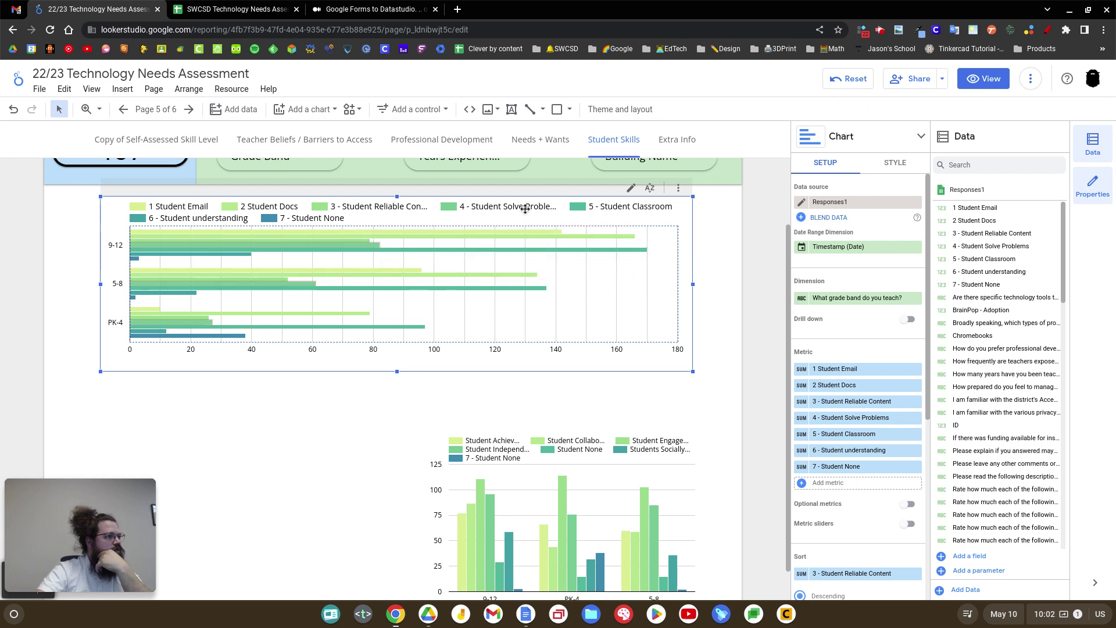
Set the grade band bar chart's legend to None.
left_click(905, 167)
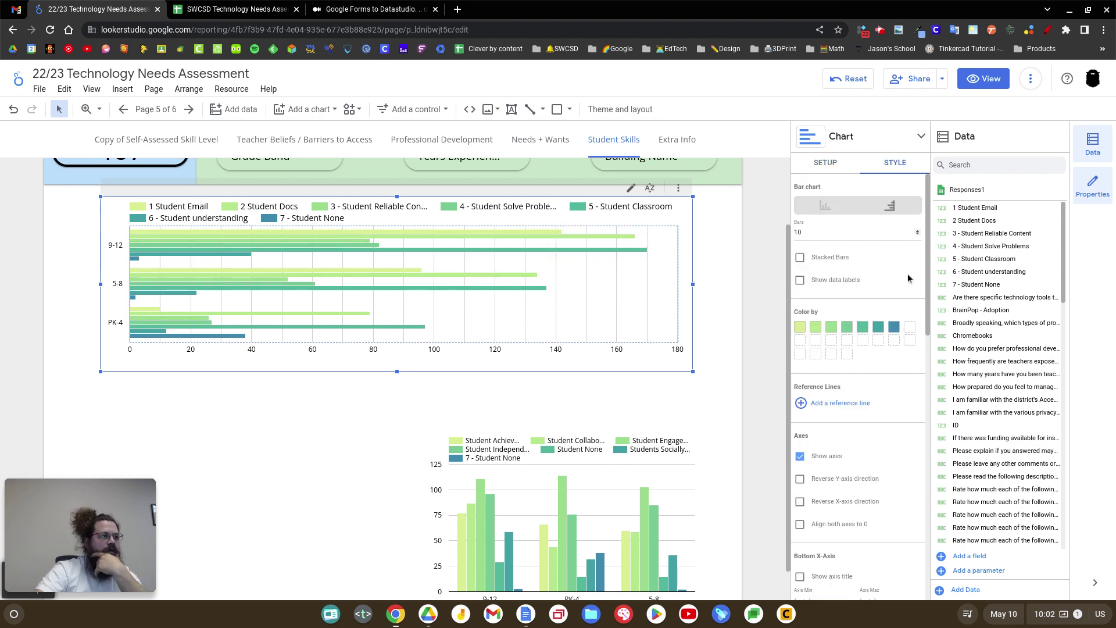
scroll(900, 307, "down", 3)
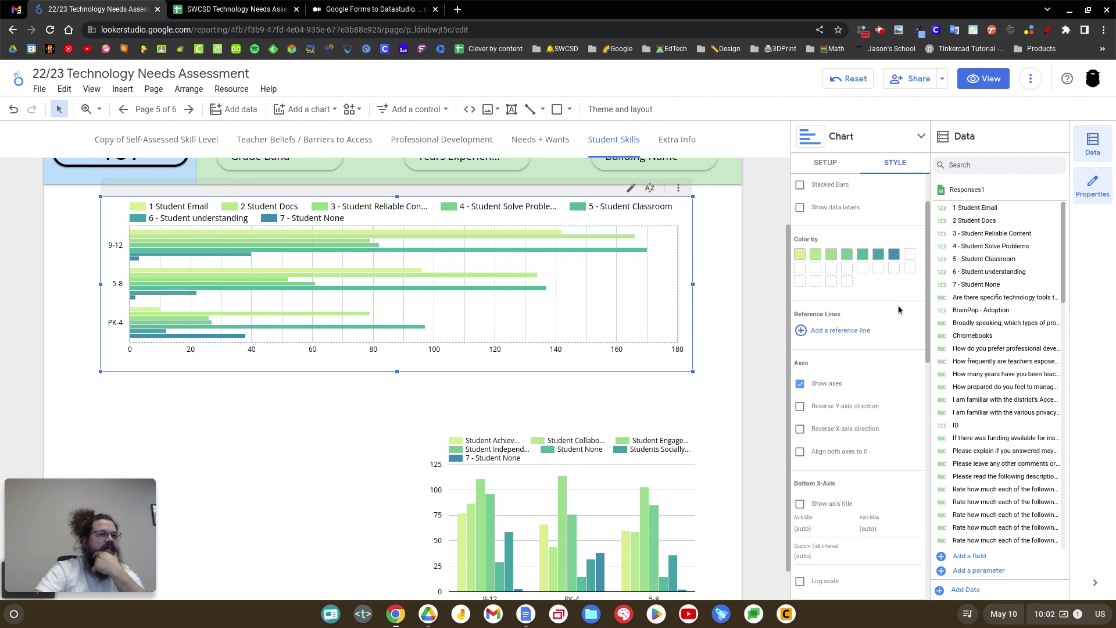
scroll(890, 314, "down", 2)
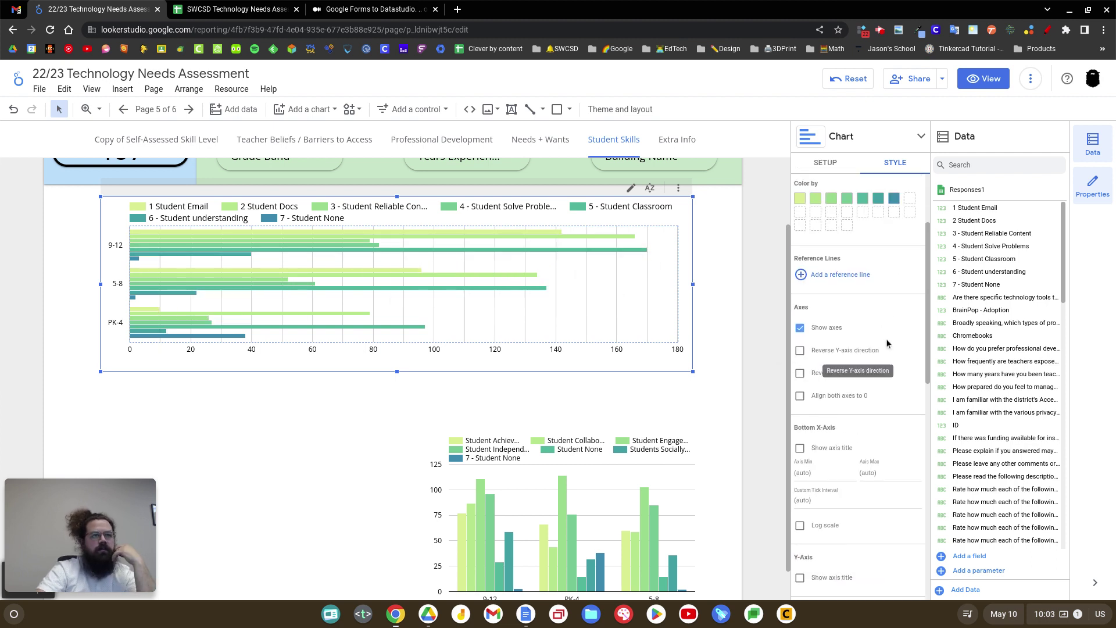
scroll(909, 353, "down", 5)
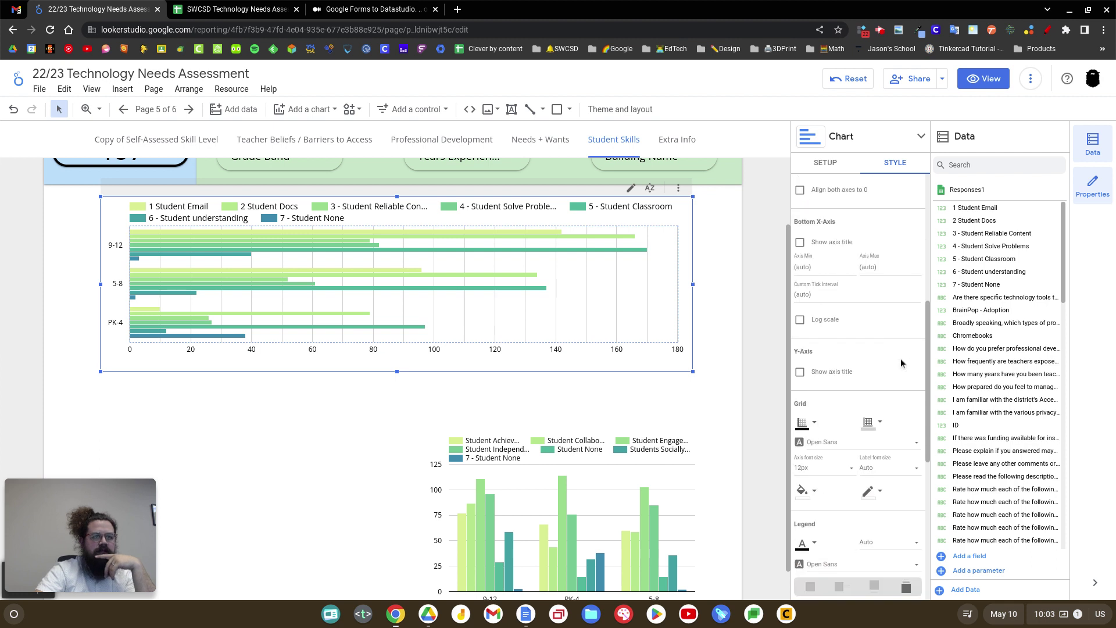
scroll(895, 357, "down", 2)
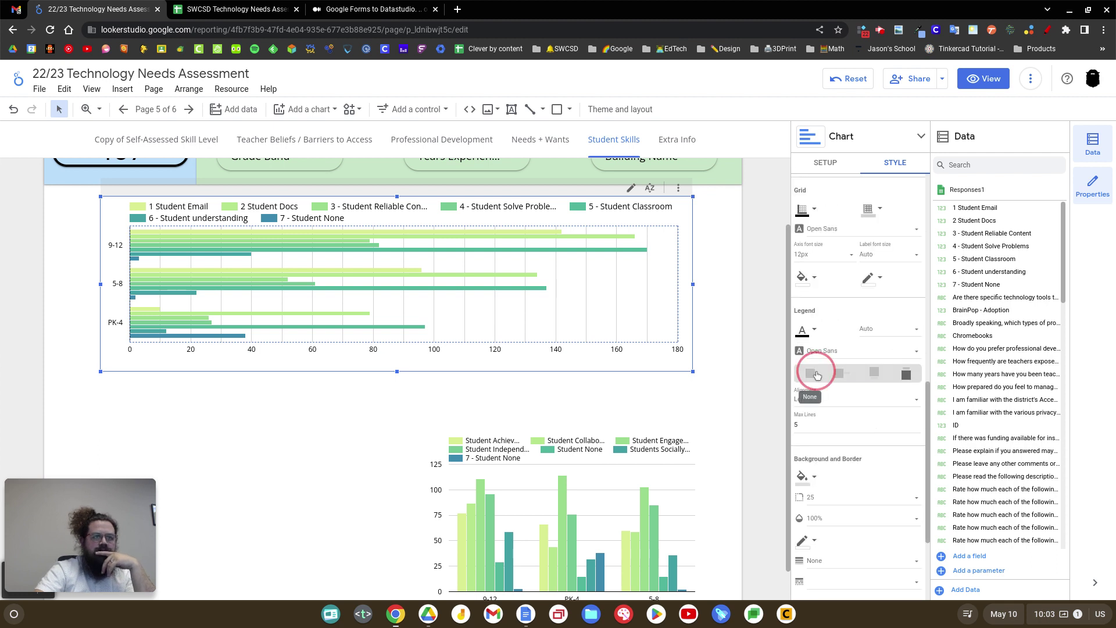
left_click(817, 375)
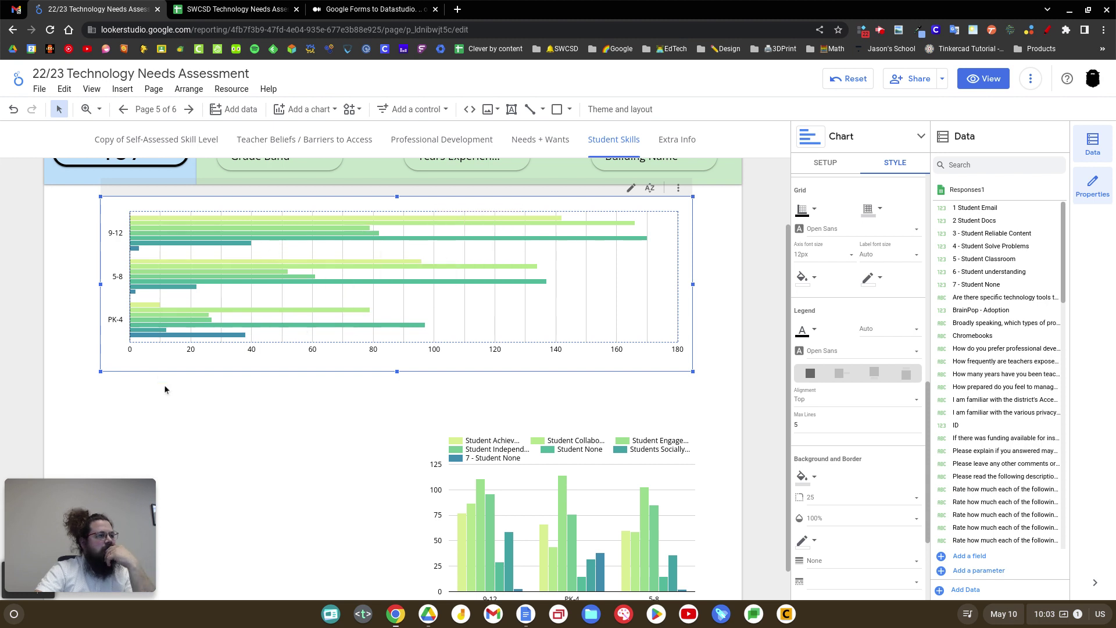
Examine the chart's skill bars per grade band, check the Student tech skills checklist responses in Google Forms, and return to the Looker Studio report.
scroll(162, 399, "up", 1)
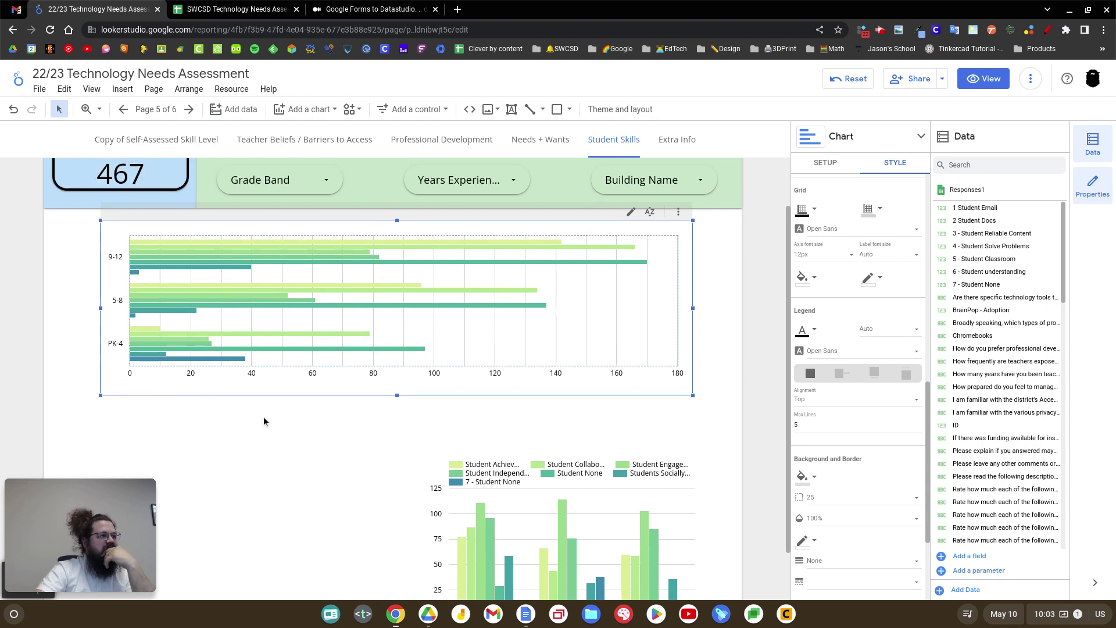
scroll(201, 433, "down", 1)
mouse_move(228, 341)
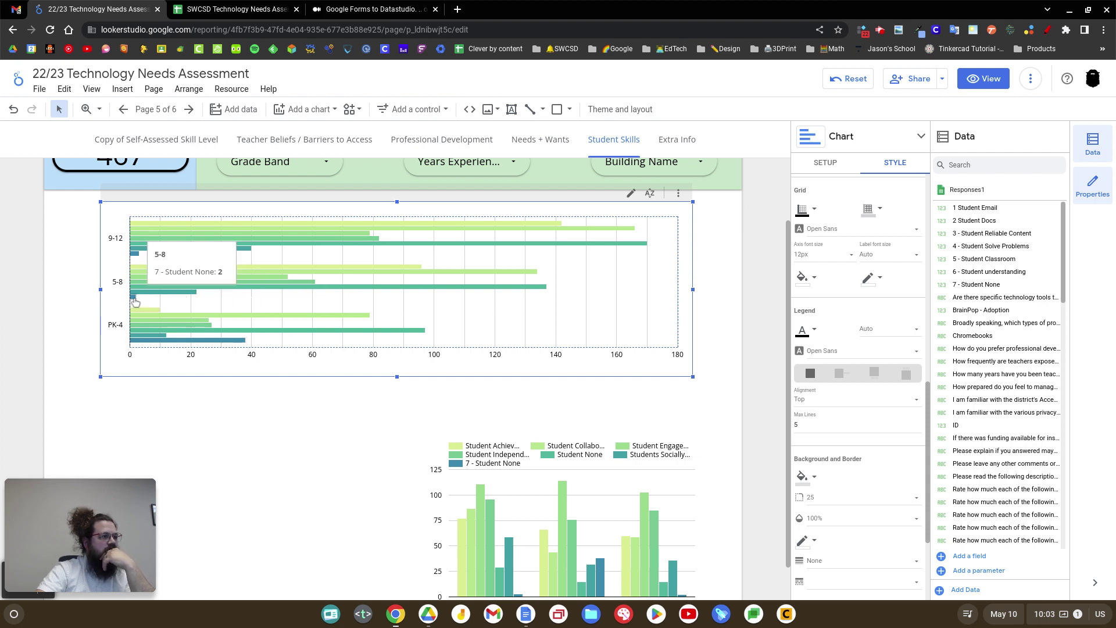
mouse_move(135, 257)
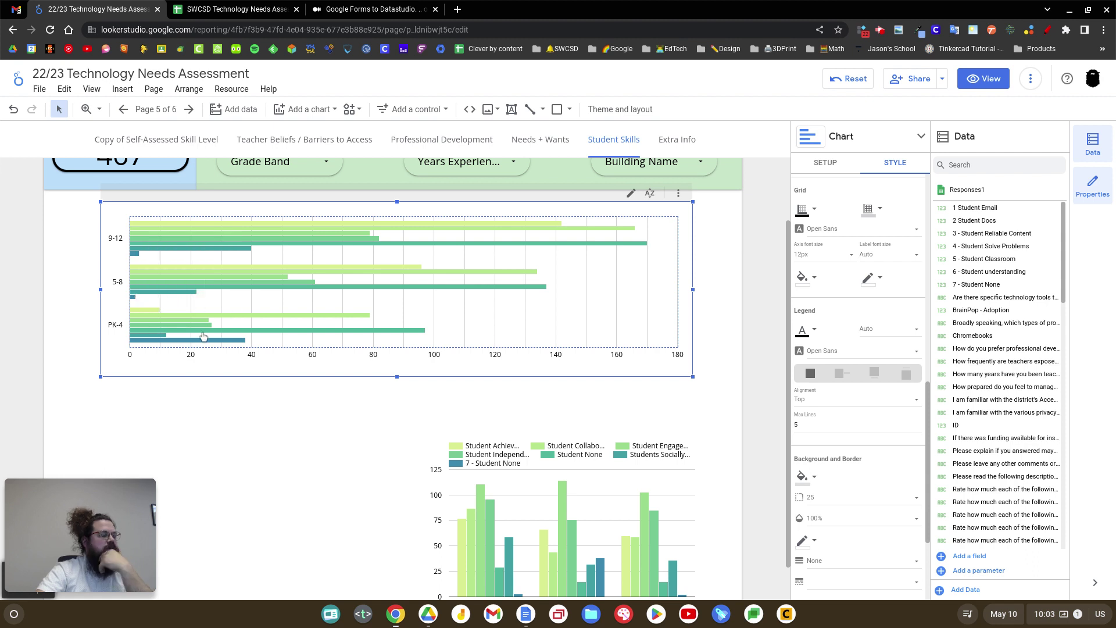
scroll(249, 414, "up", 1)
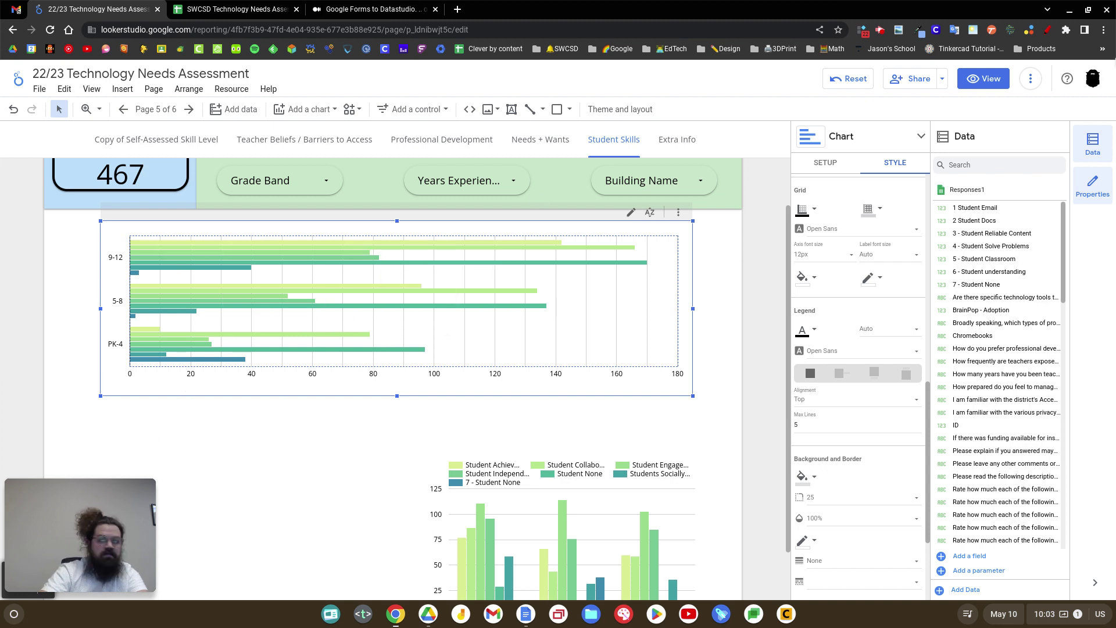
key("alt+Tab")
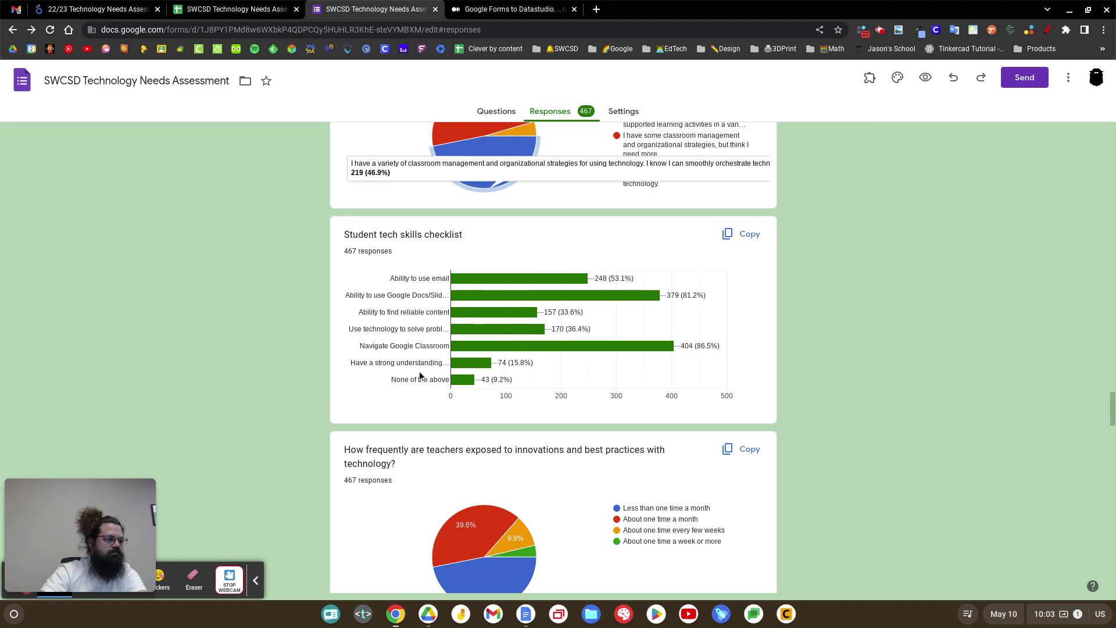
left_click(196, 18)
left_click(375, 9)
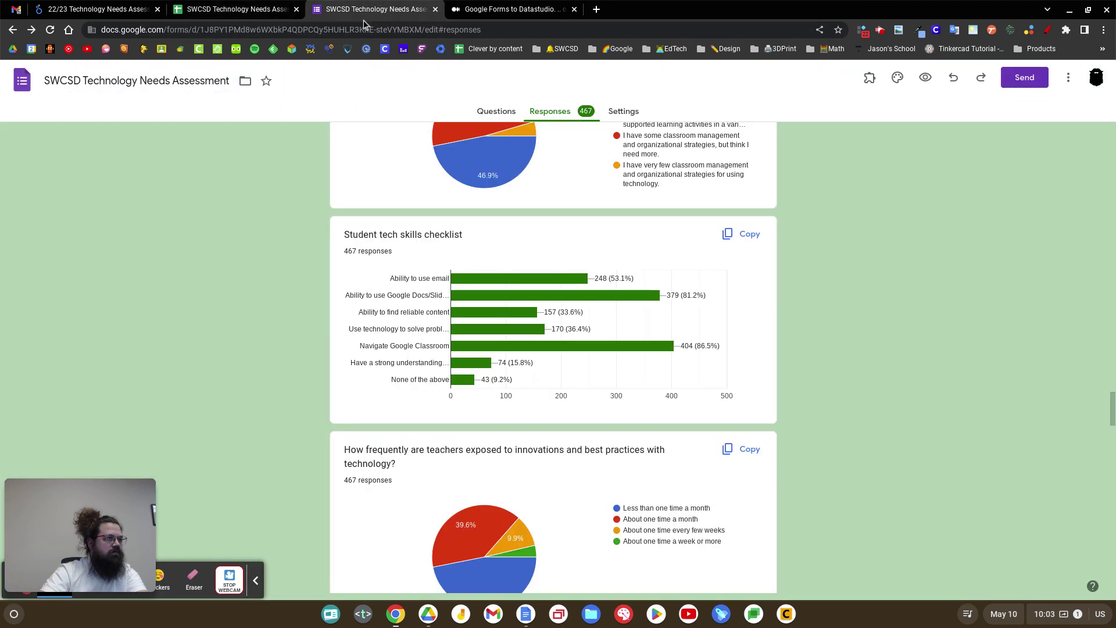
left_click(132, 11)
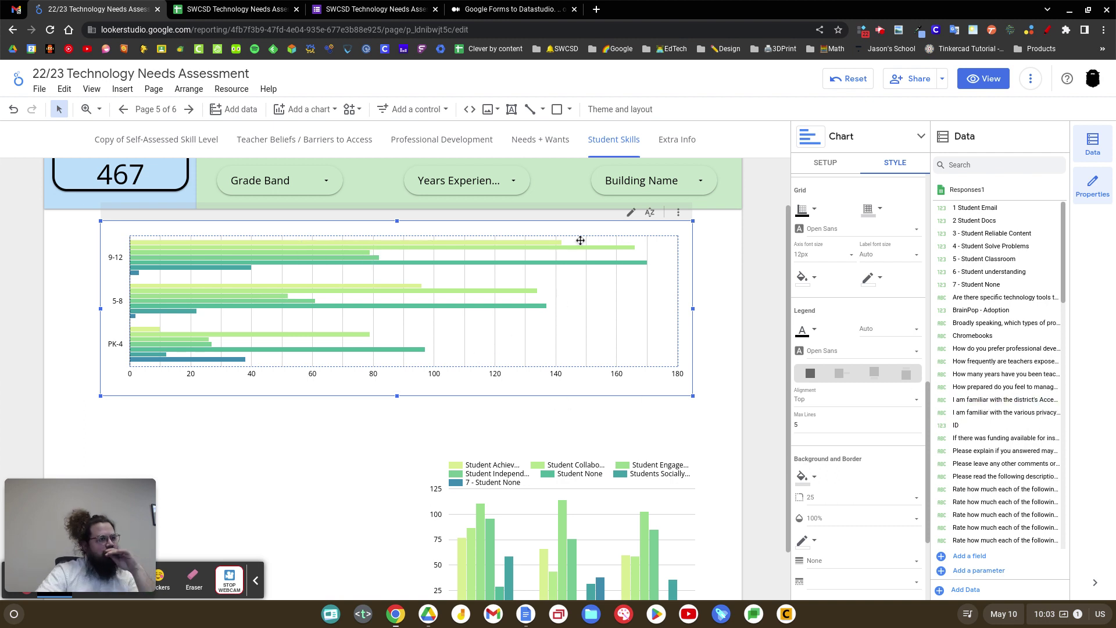
Filter the Building Name control to only Westland HS.
left_click(665, 188)
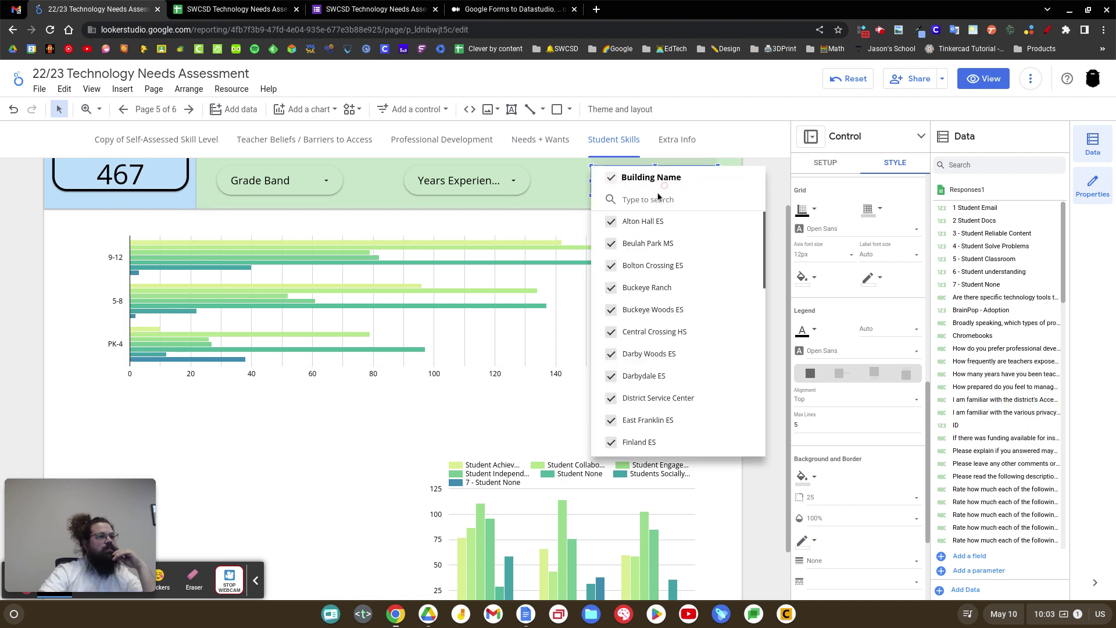
scroll(717, 385, "down", 1)
scroll(727, 407, "down", 5)
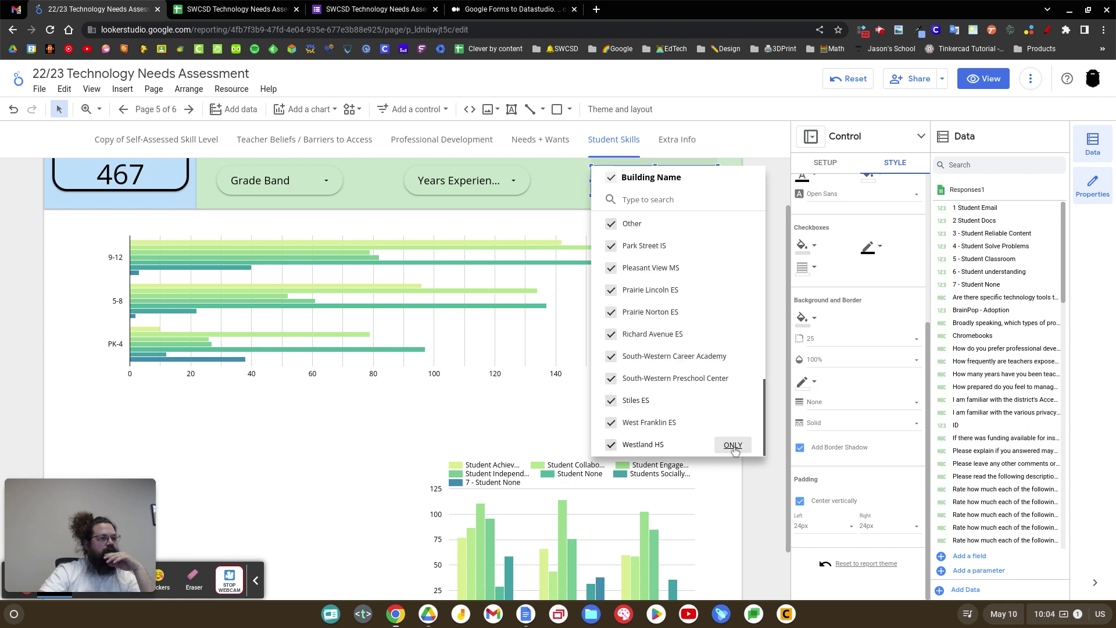
left_click(732, 448)
left_click(296, 441)
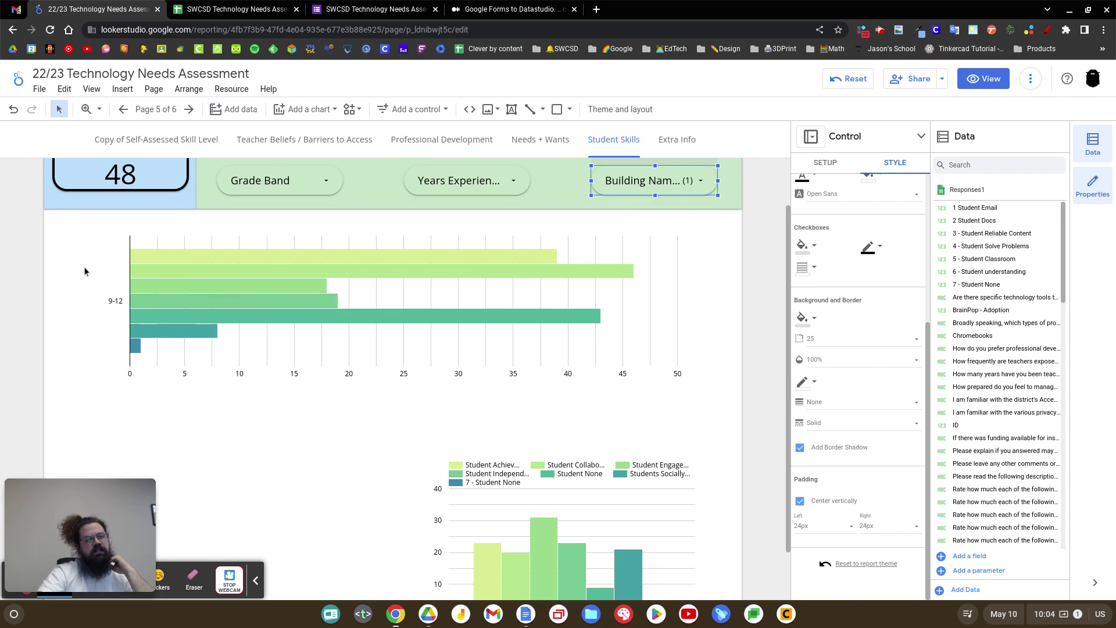
Examine the Building Name control's setup and the filtered skill bars in the grade band chart.
scroll(854, 337, "up", 2)
scroll(854, 333, "up", 2)
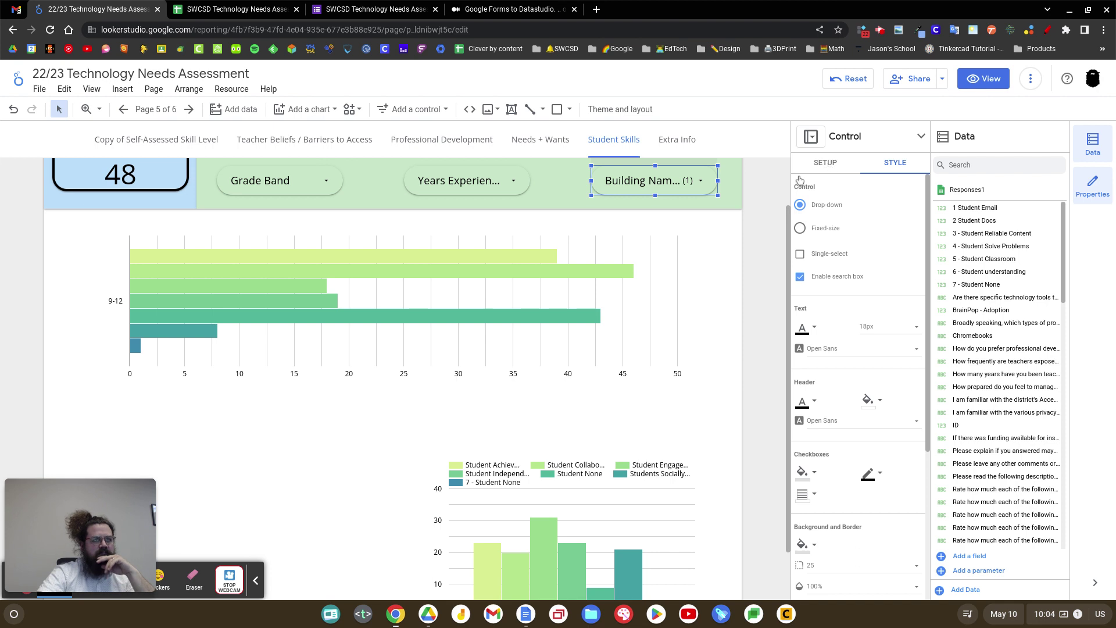
left_click(825, 164)
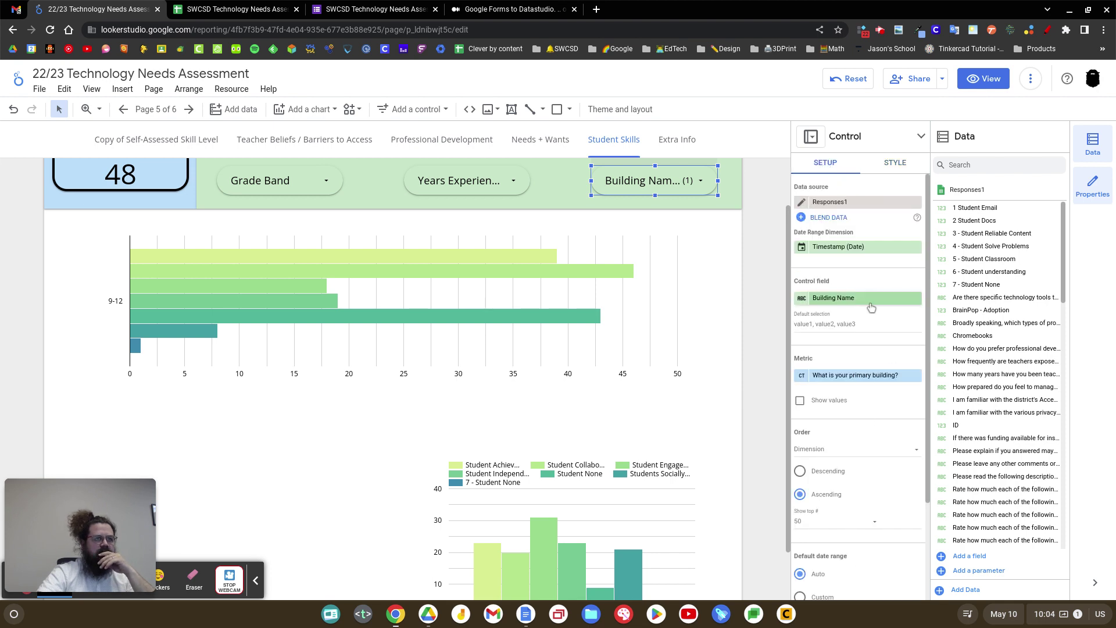
left_click(648, 332)
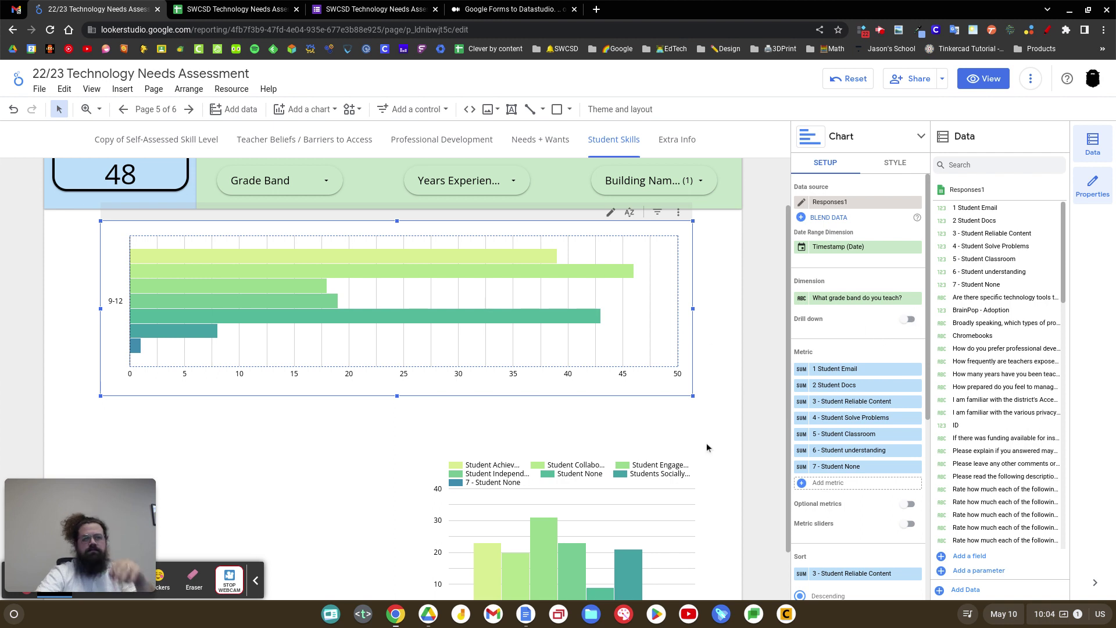
scroll(706, 448, "down", 1)
scroll(397, 379, "up", 2)
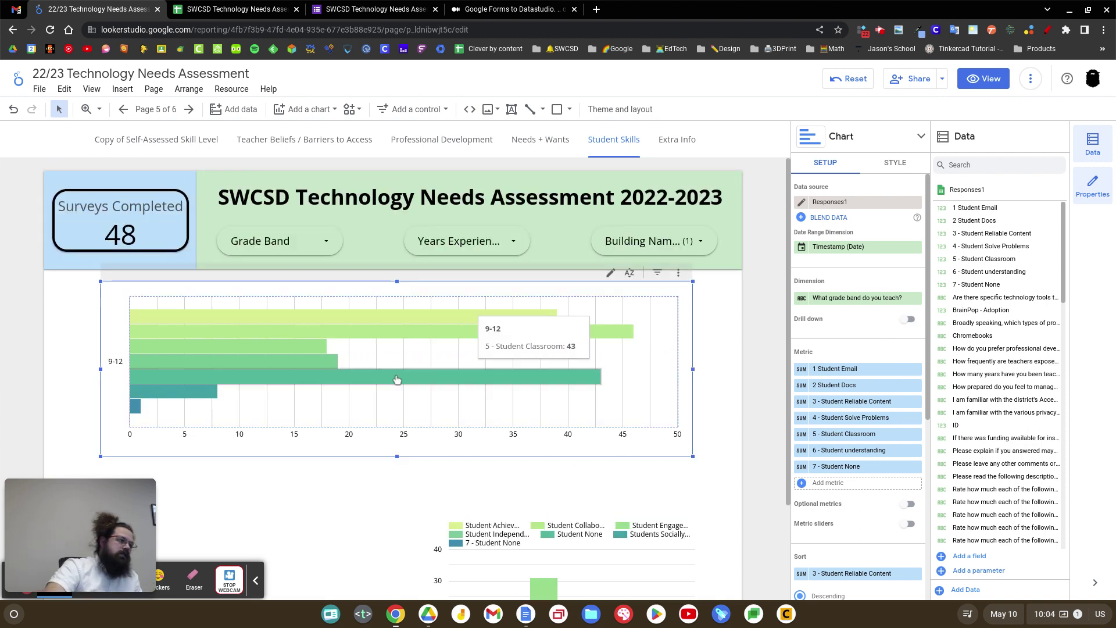
scroll(397, 379, "down", 1)
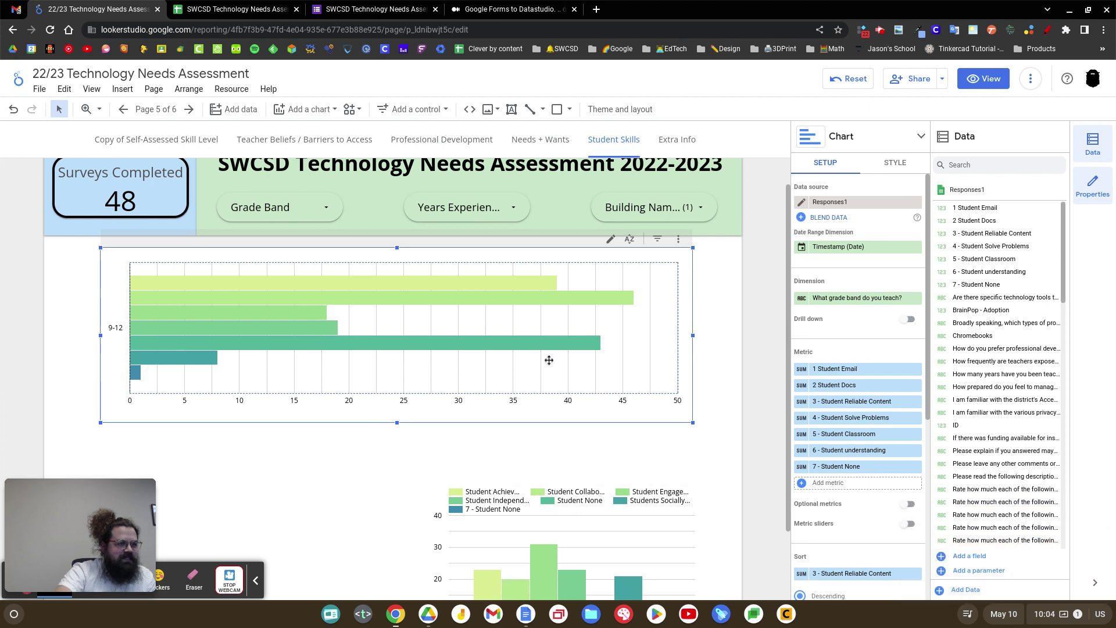
left_click(287, 473)
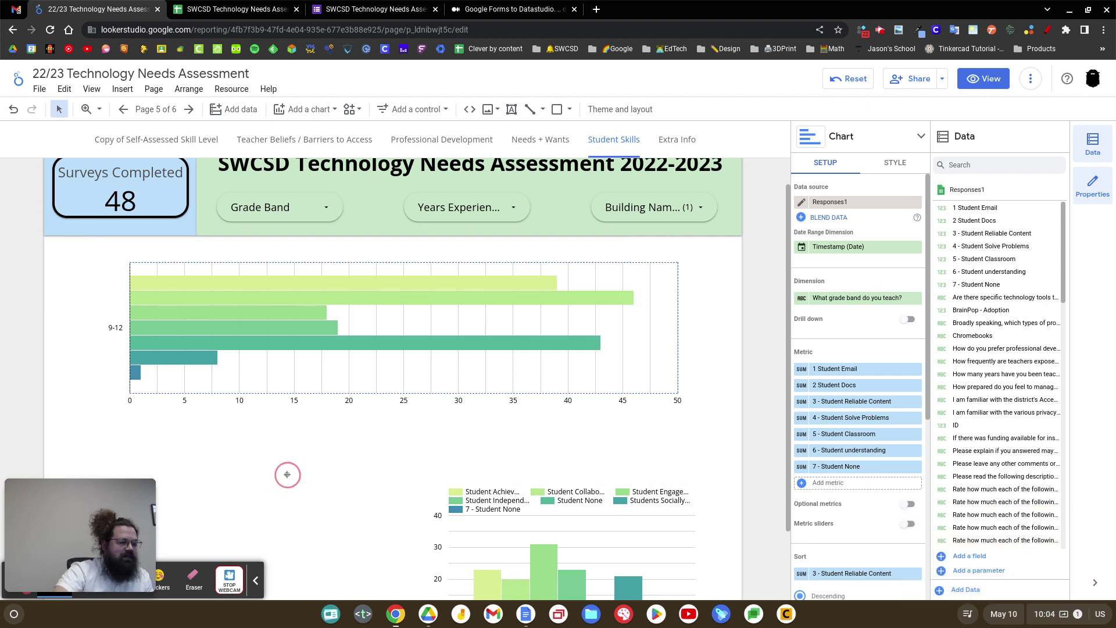
Look over the Professional Development page and examine the "In my building..." chart on the Teacher Beliefs / Barriers to Access page.
left_click(433, 145)
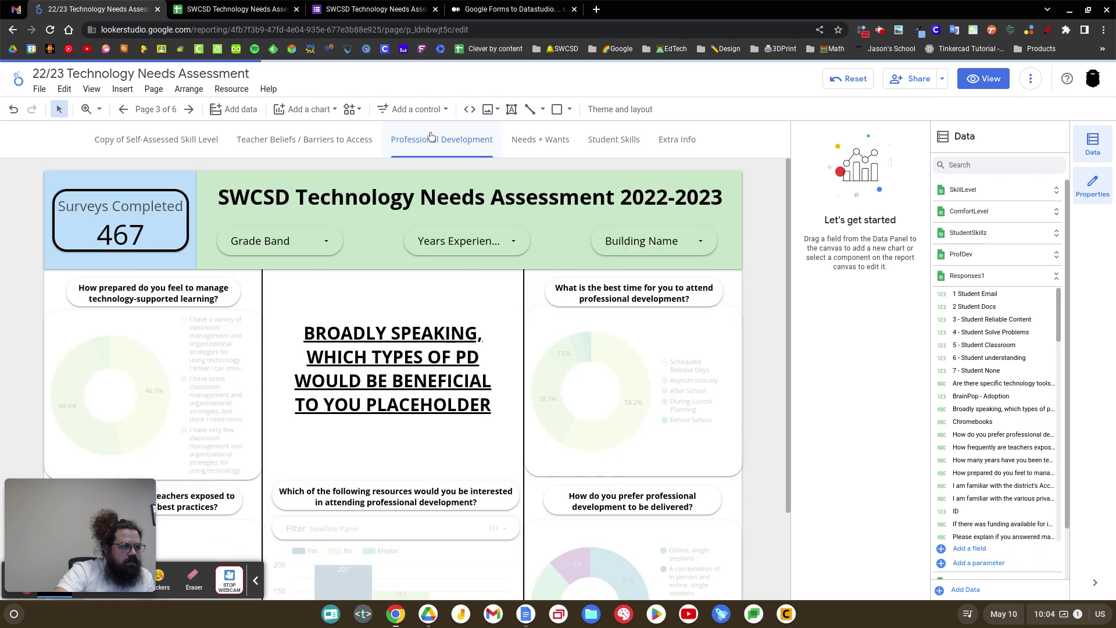
scroll(325, 142, "down", 1)
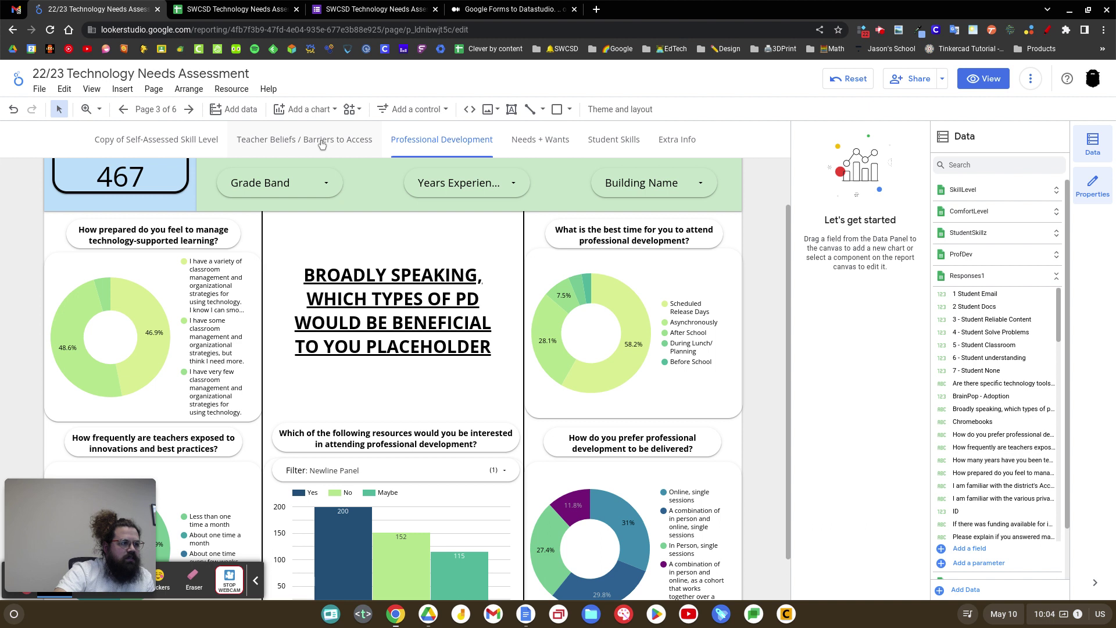
left_click(321, 144)
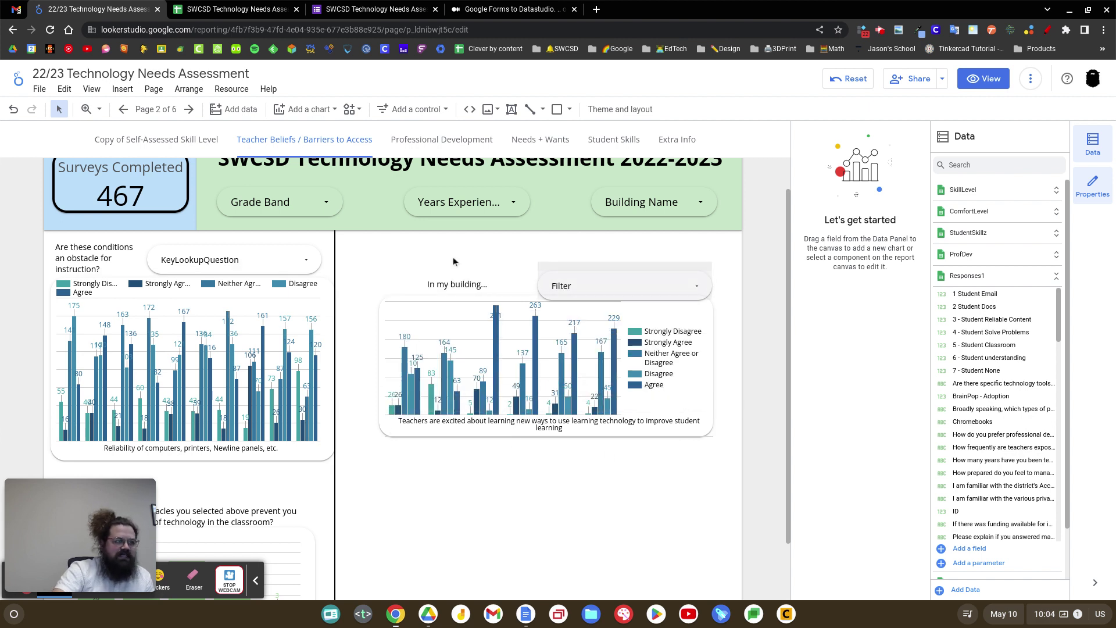
scroll(581, 494, "up", 1)
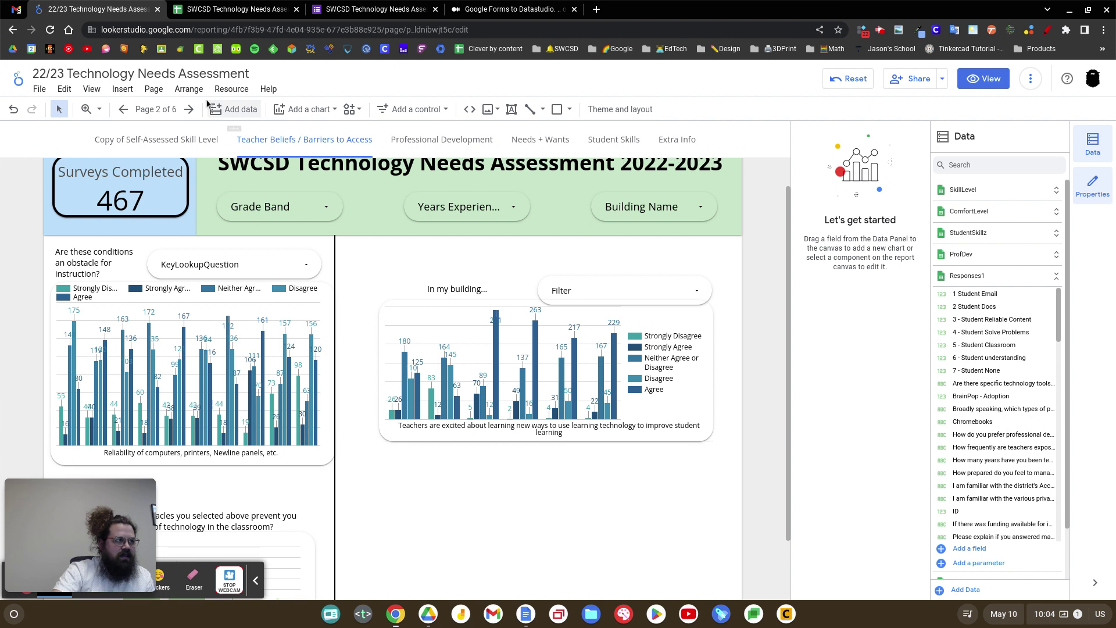
left_click(86, 109)
left_click(361, 341)
left_click(388, 338)
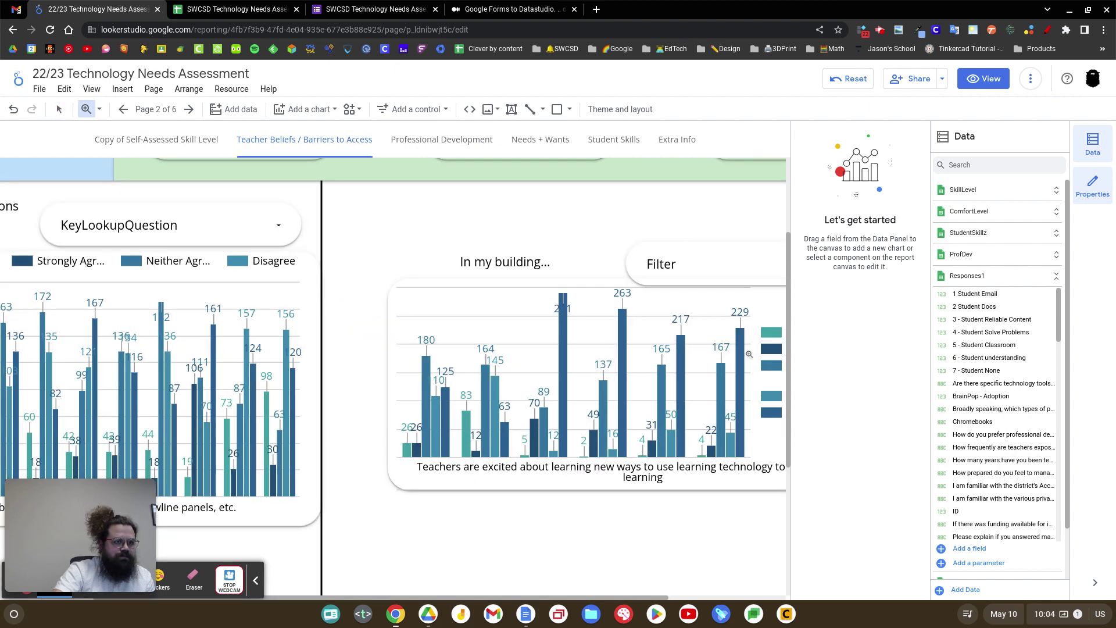
left_click(697, 345)
left_click(86, 109)
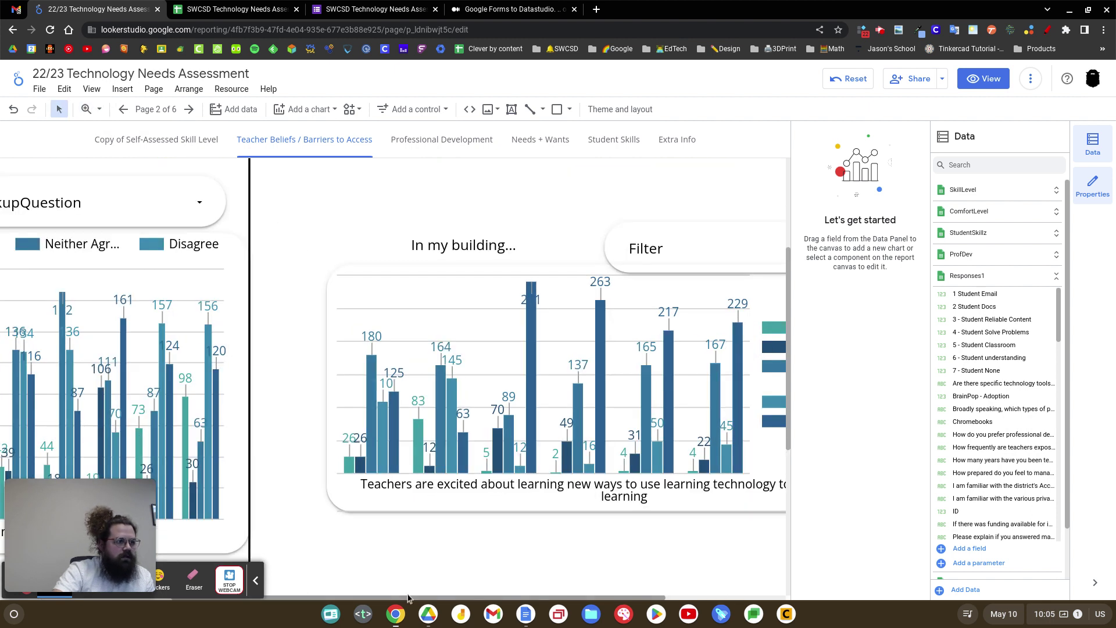
left_click_drag(410, 597, 522, 612)
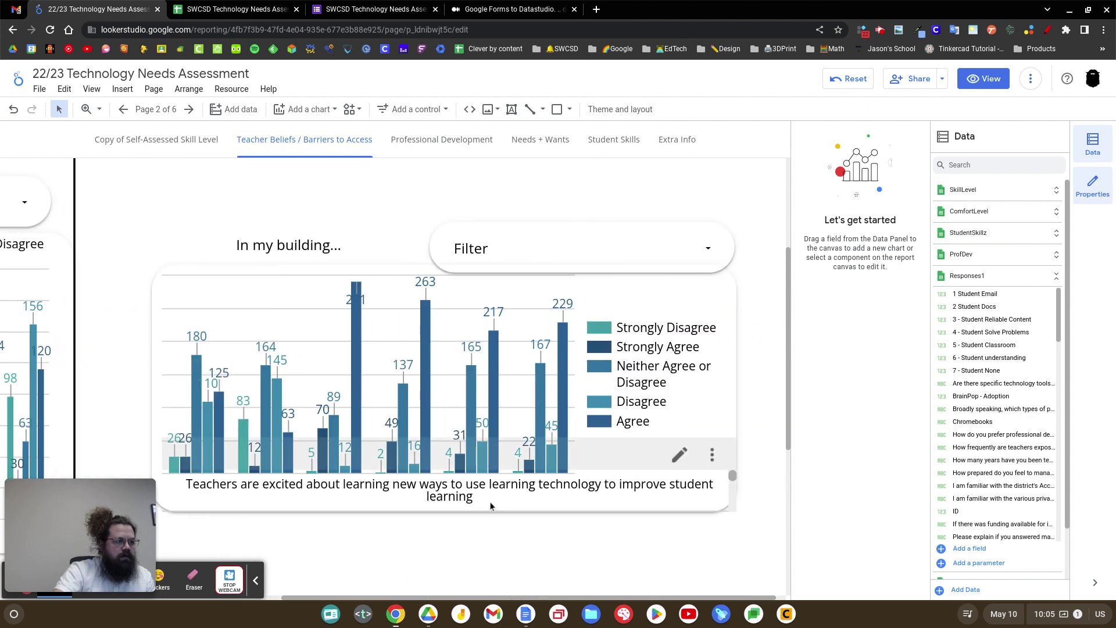
scroll(433, 515, "down", 1)
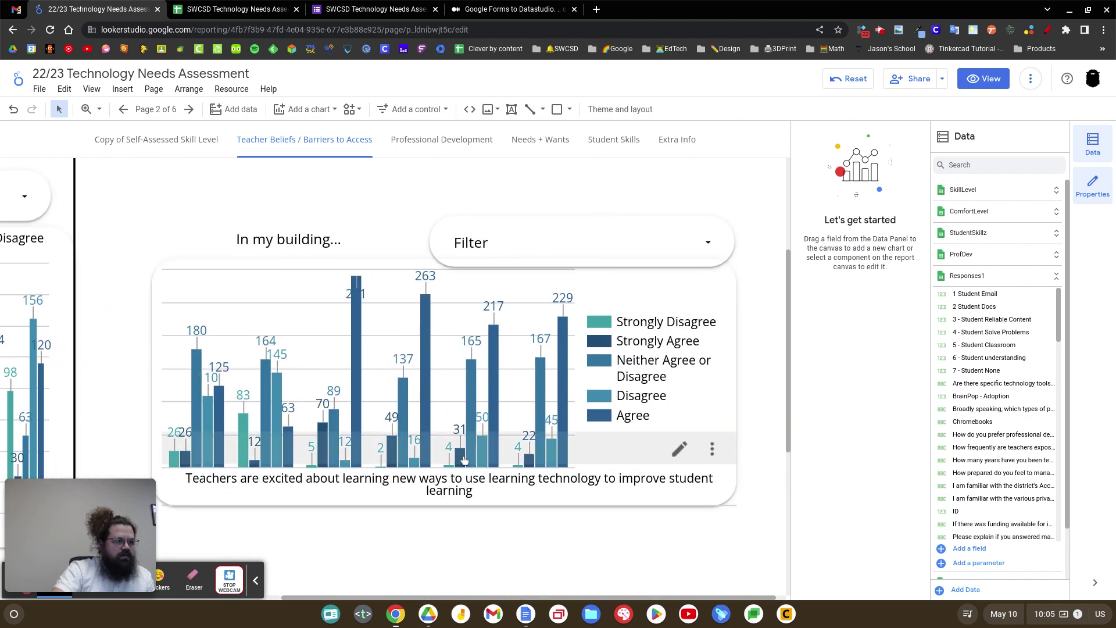
mouse_move(429, 321)
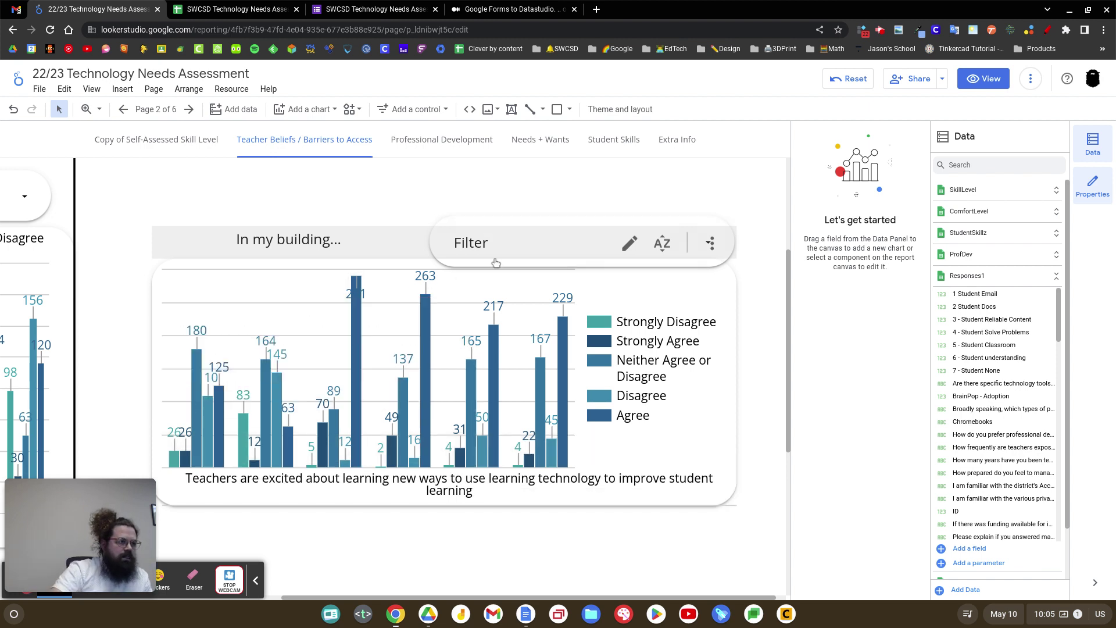
left_click(713, 250)
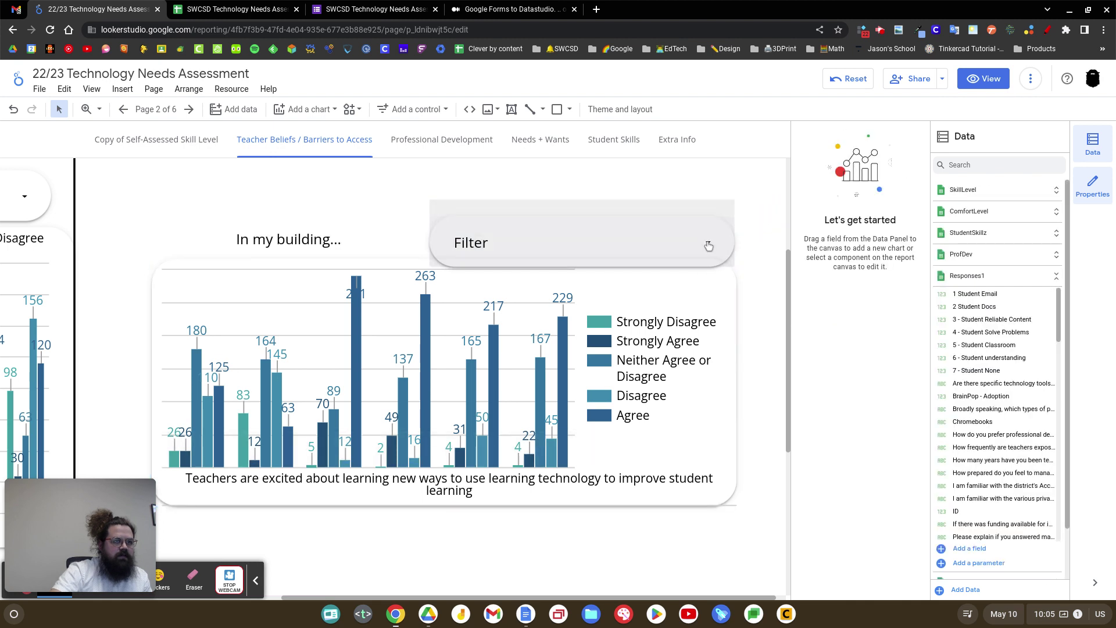
left_click(710, 242)
right_click(710, 242)
left_click(672, 222)
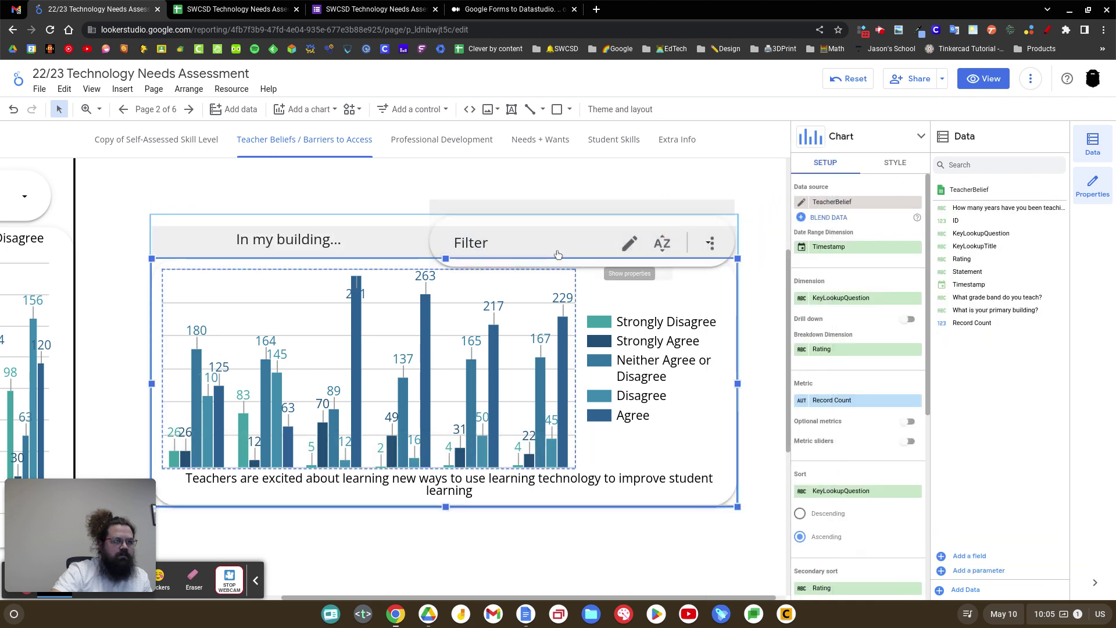
left_click(622, 262)
left_click(698, 274)
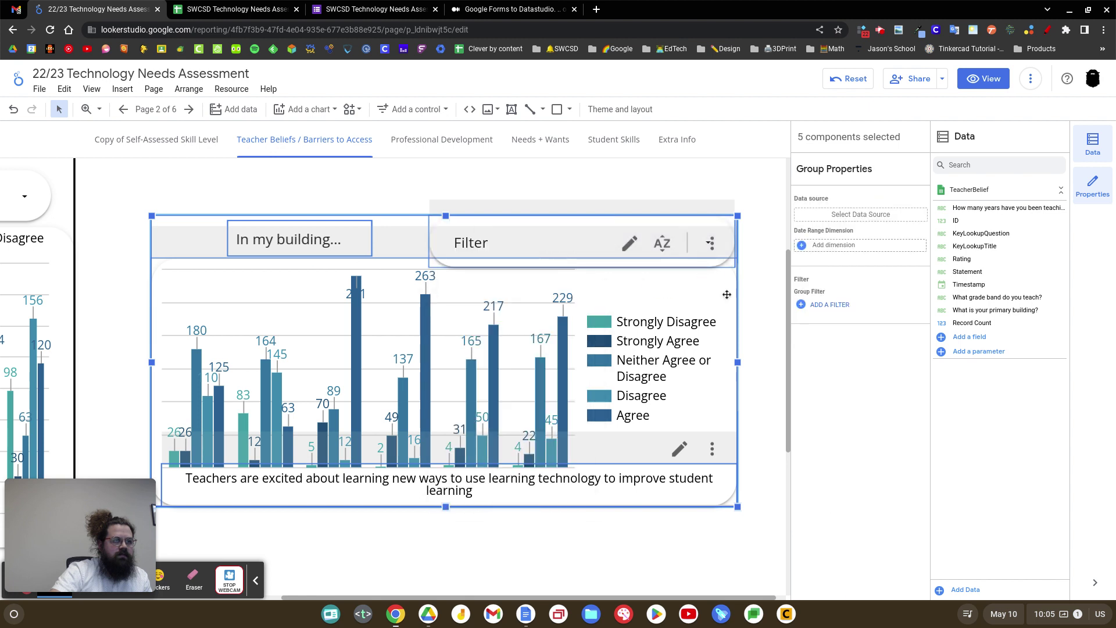
right_click(690, 289)
left_click(730, 326)
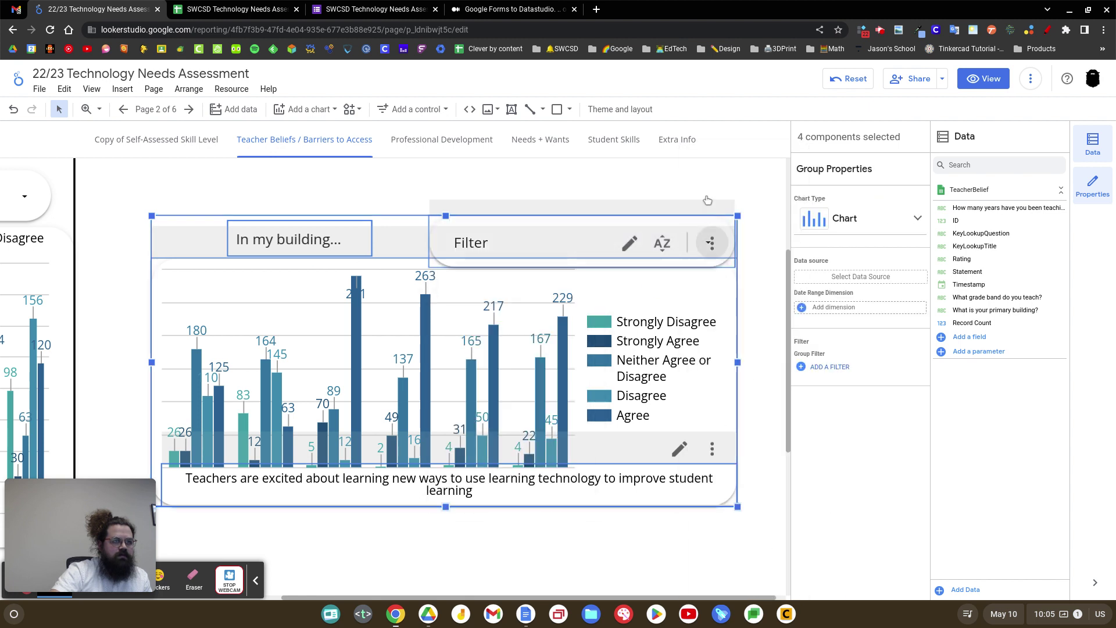
Filter the "In my building..." chart to only the Digital citizenship and digital wellness statement, and reselect all statements.
left_click(709, 242)
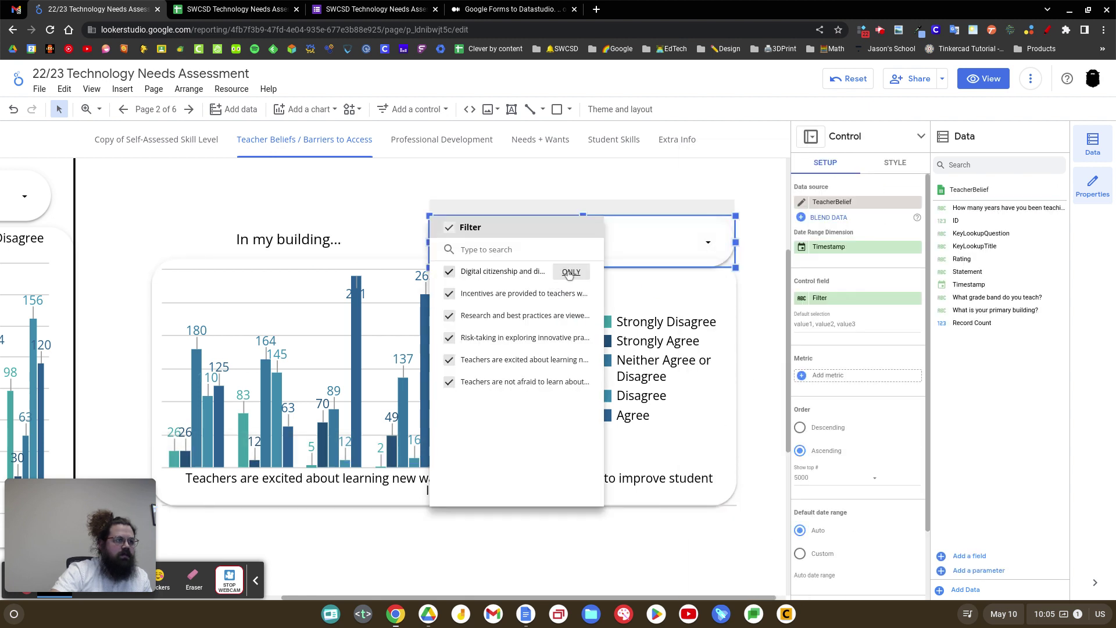
left_click(570, 271)
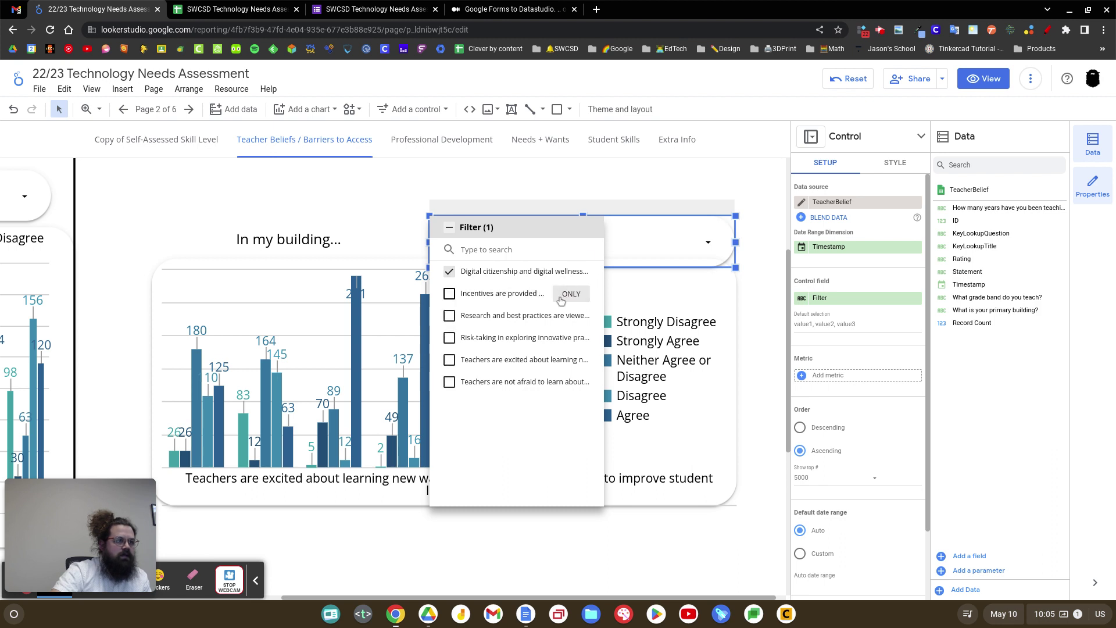
left_click(674, 579)
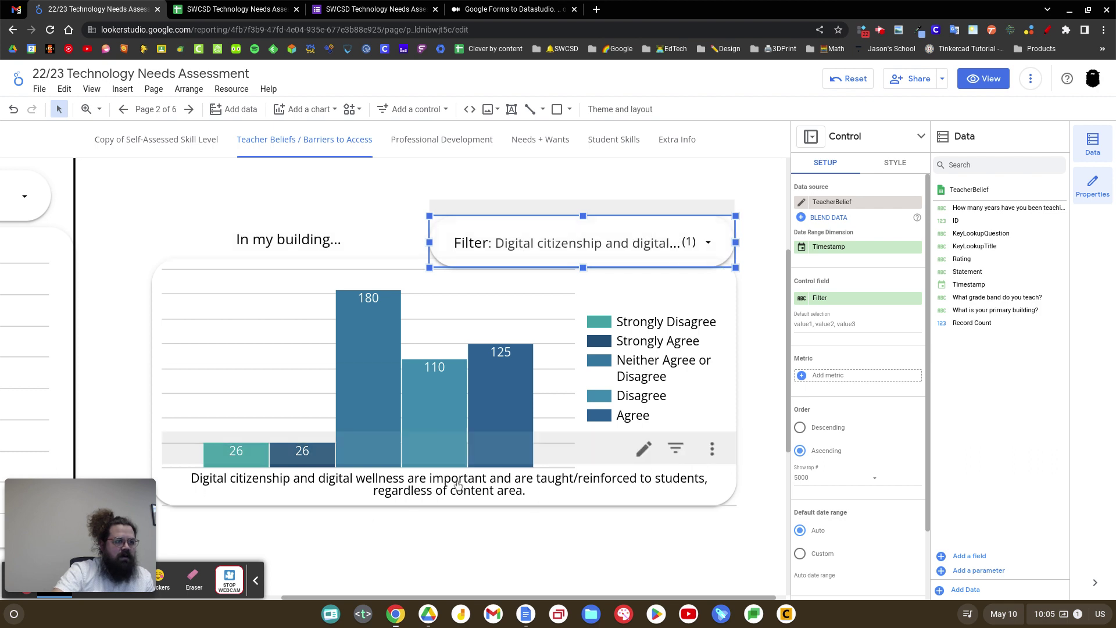
scroll(457, 487, "down", 1)
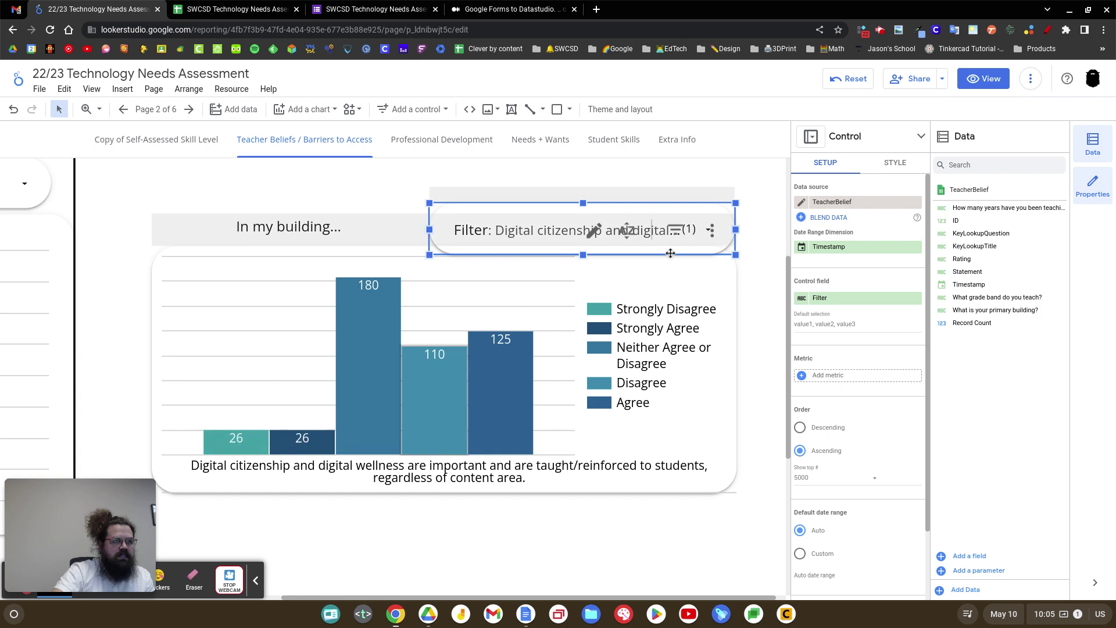
left_click(711, 230)
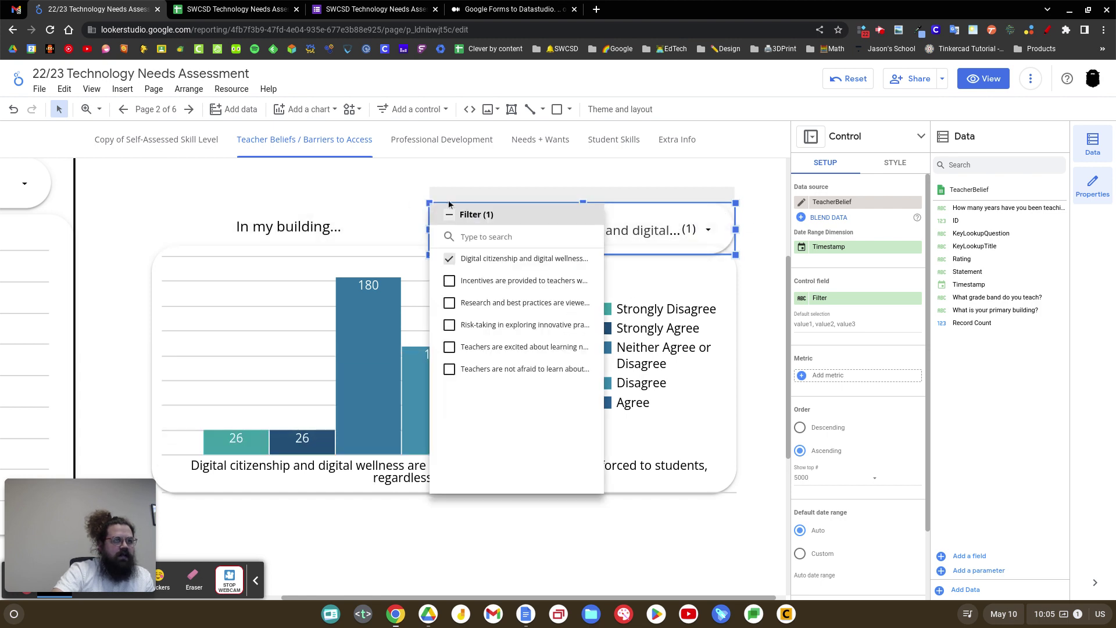
left_click(475, 182)
Read through the list of statements beneath the bars of the "In my building..." chart.
scroll(470, 483, "down", 5)
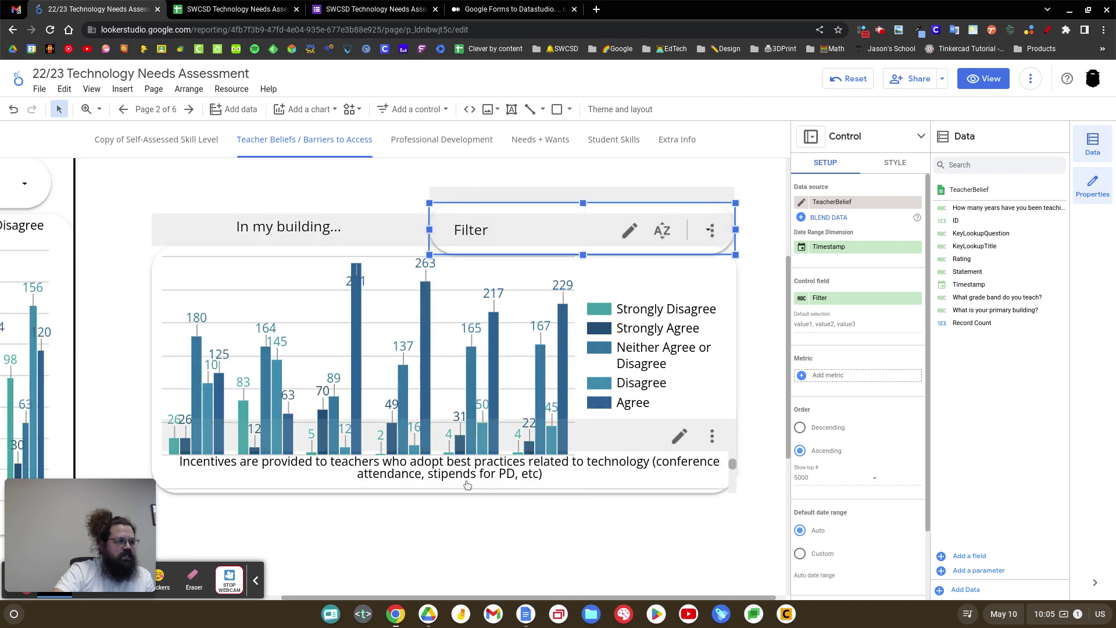
scroll(492, 400, "down", 3)
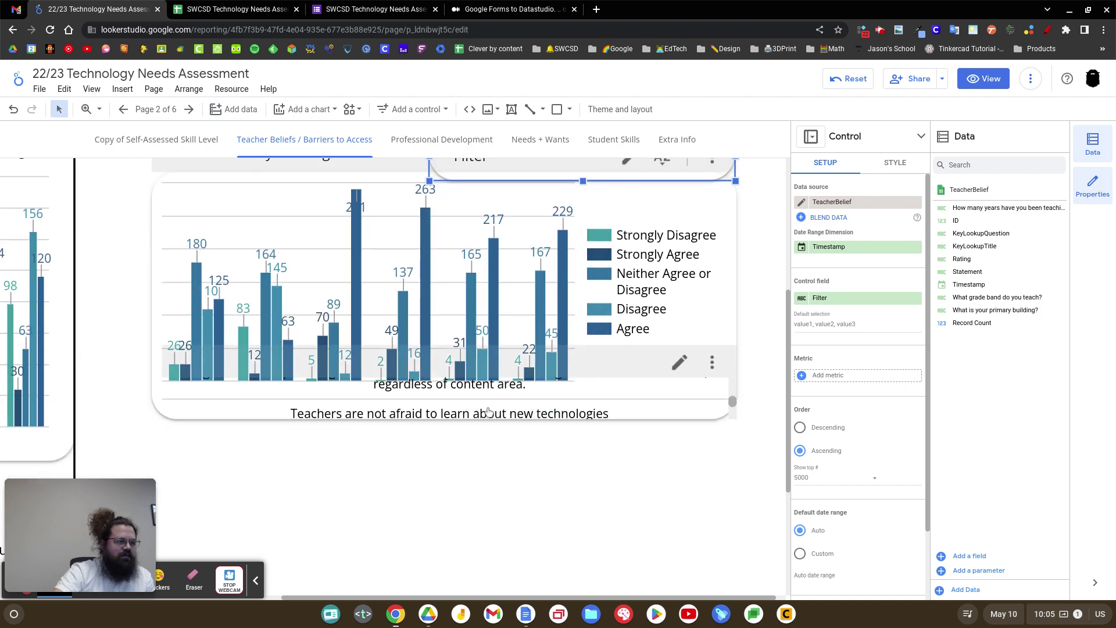
scroll(501, 448, "up", 1)
scroll(488, 535, "up", 1)
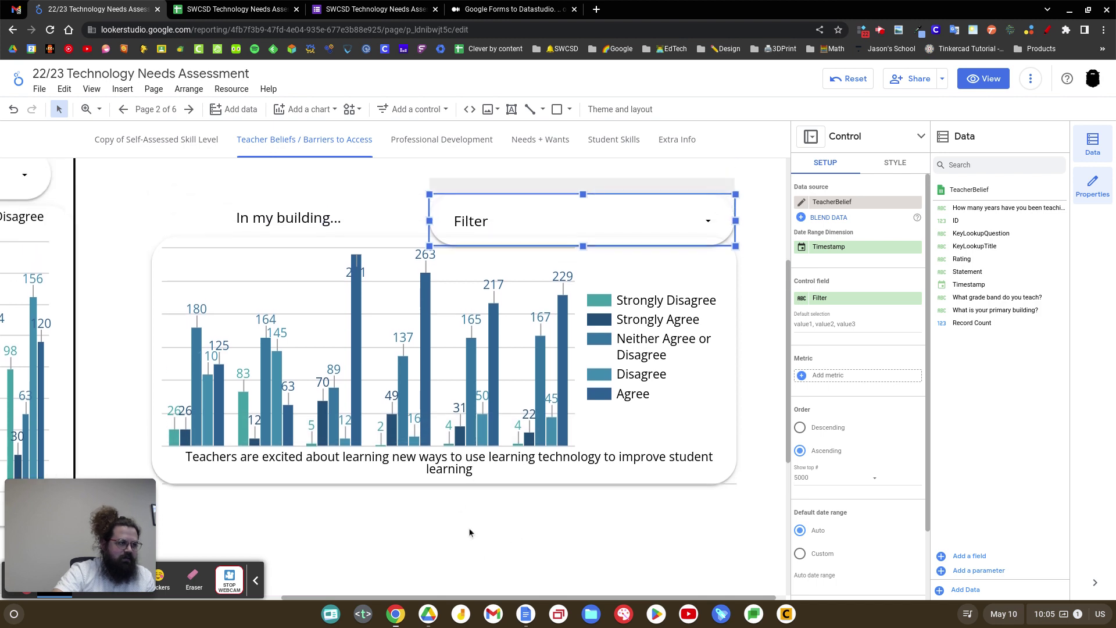
scroll(469, 465, "down", 2)
scroll(473, 466, "down", 2)
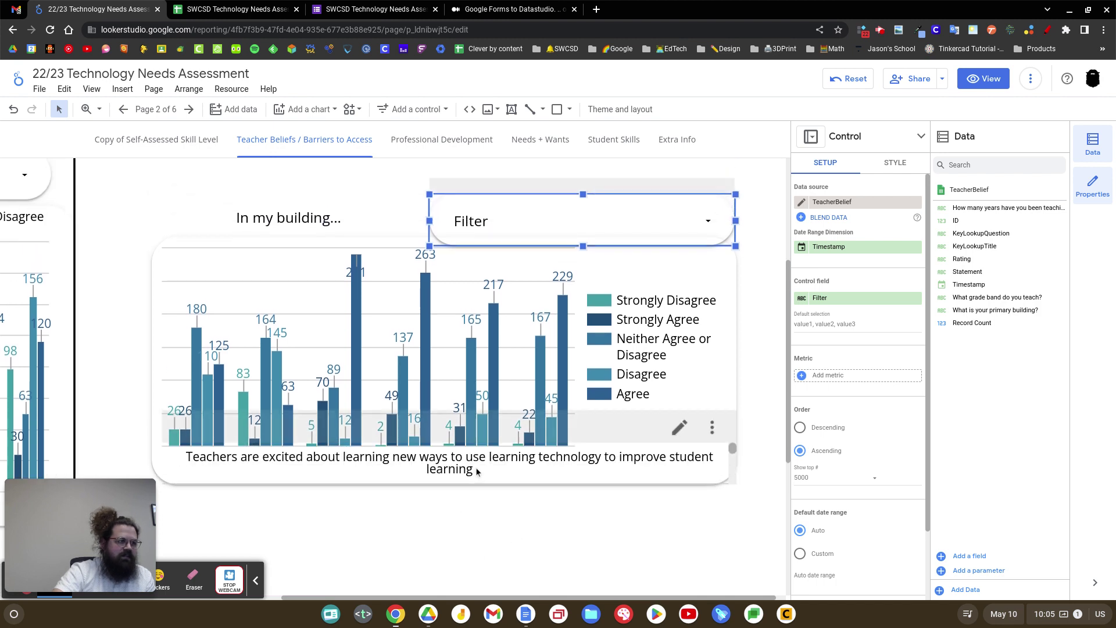
scroll(140, 287, "up", 3)
scroll(141, 285, "down", 1)
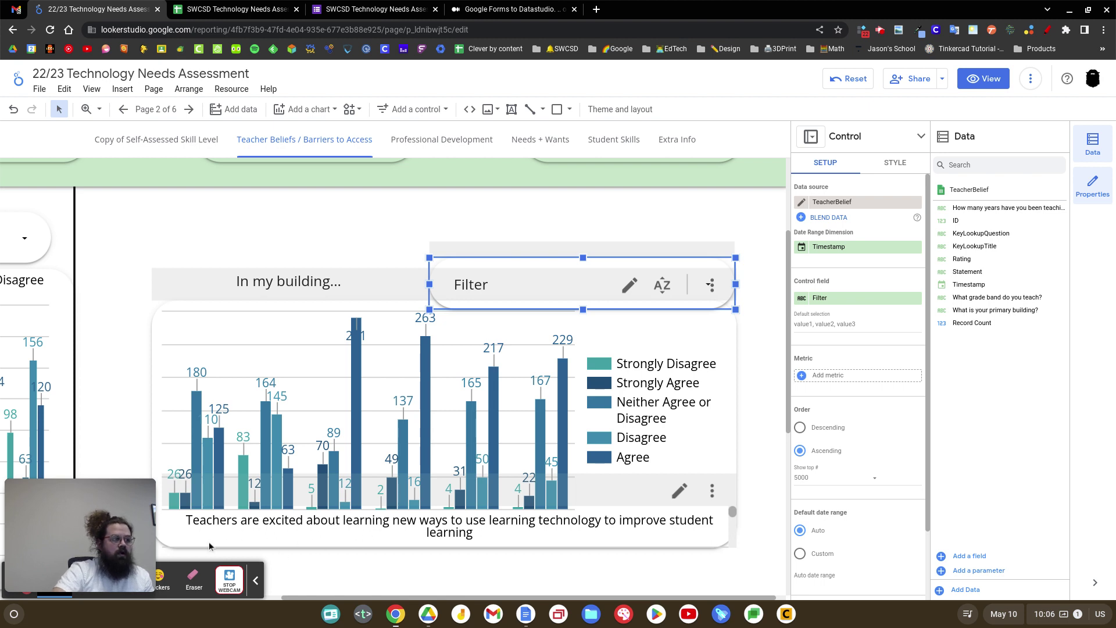
Filter the "In my building..." chart to only the "Teachers are excited about learning new ways" statement, and reselect all statements.
left_click(708, 288)
left_click(572, 402)
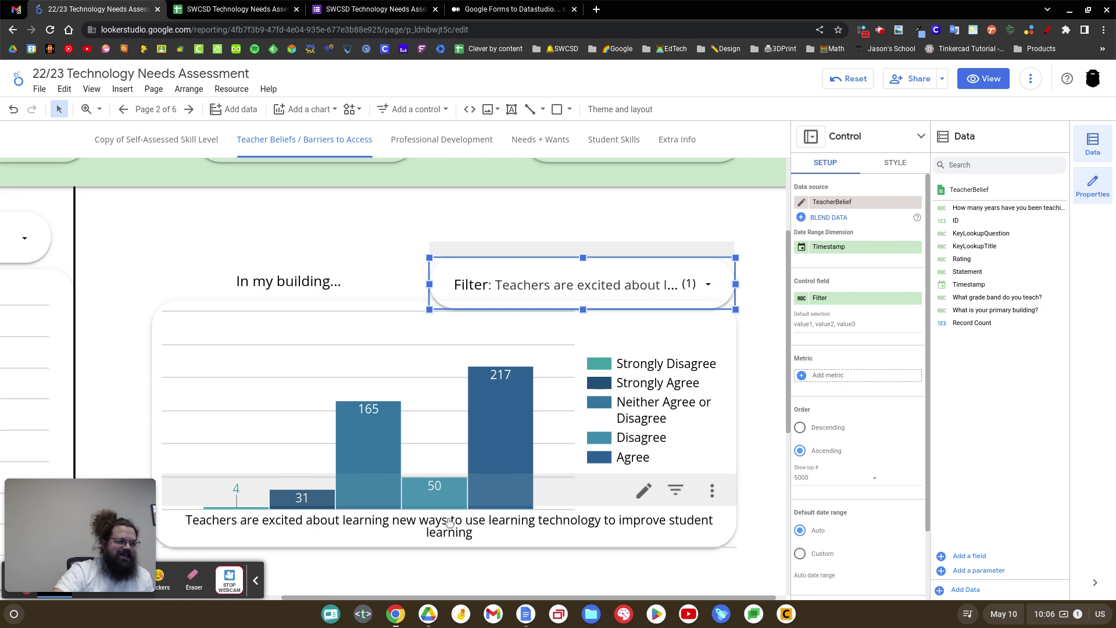
scroll(461, 532, "down", 1)
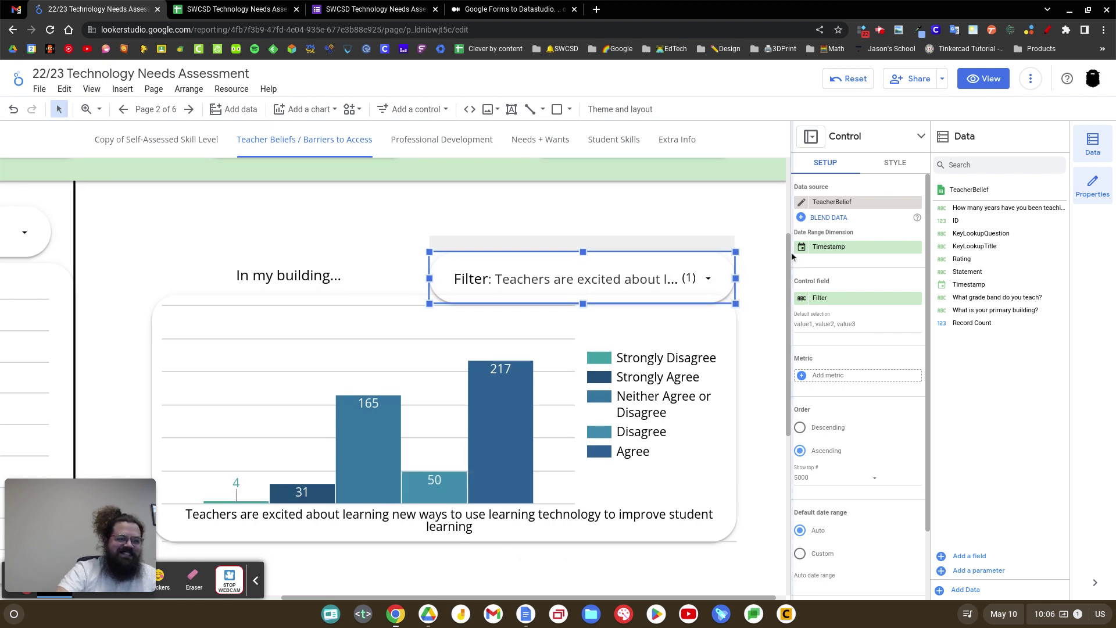
left_click(450, 270)
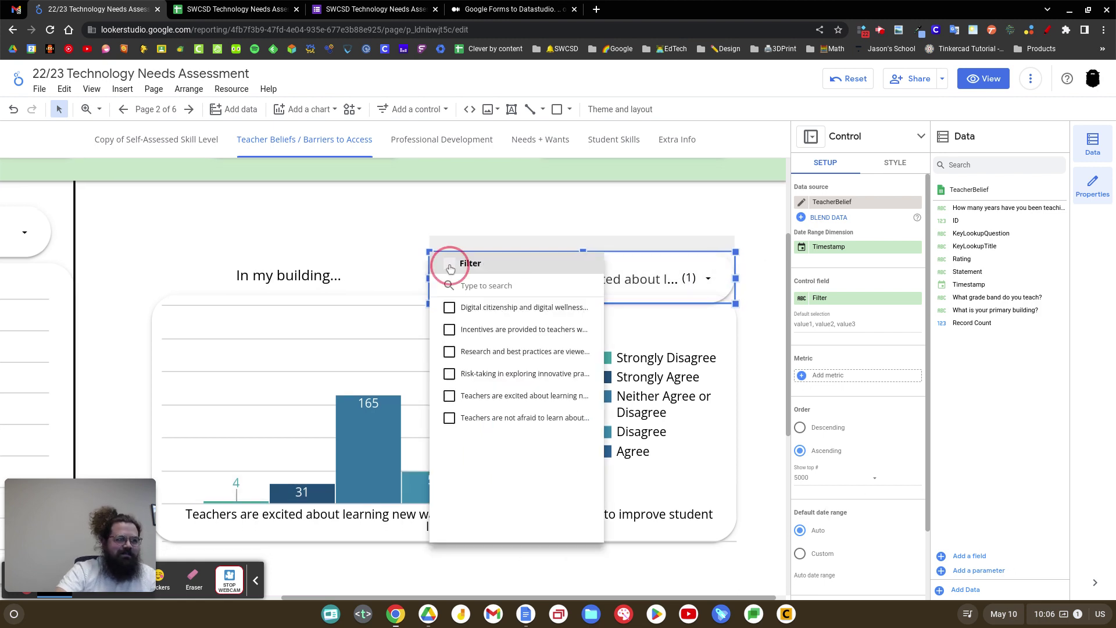
left_click(451, 268)
left_click(444, 204)
scroll(306, 438, "down", 1)
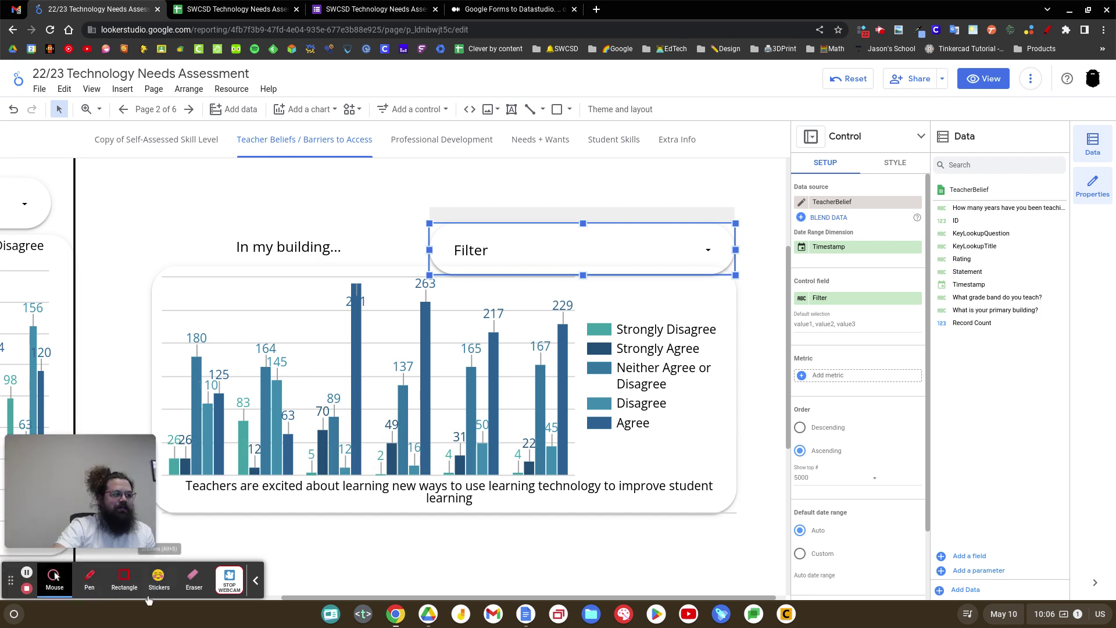
Review the bar charts on the Student Skills page and the charts on the Copy of Self-Assessed Skill Level page.
left_click(438, 141)
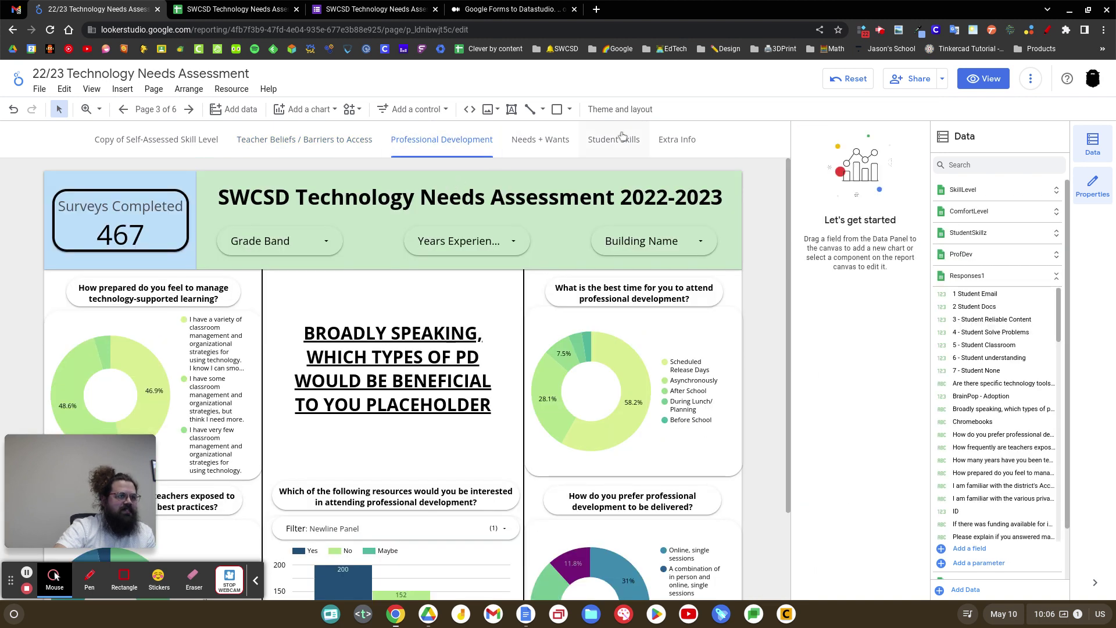
left_click(622, 137)
scroll(618, 361, "down", 3)
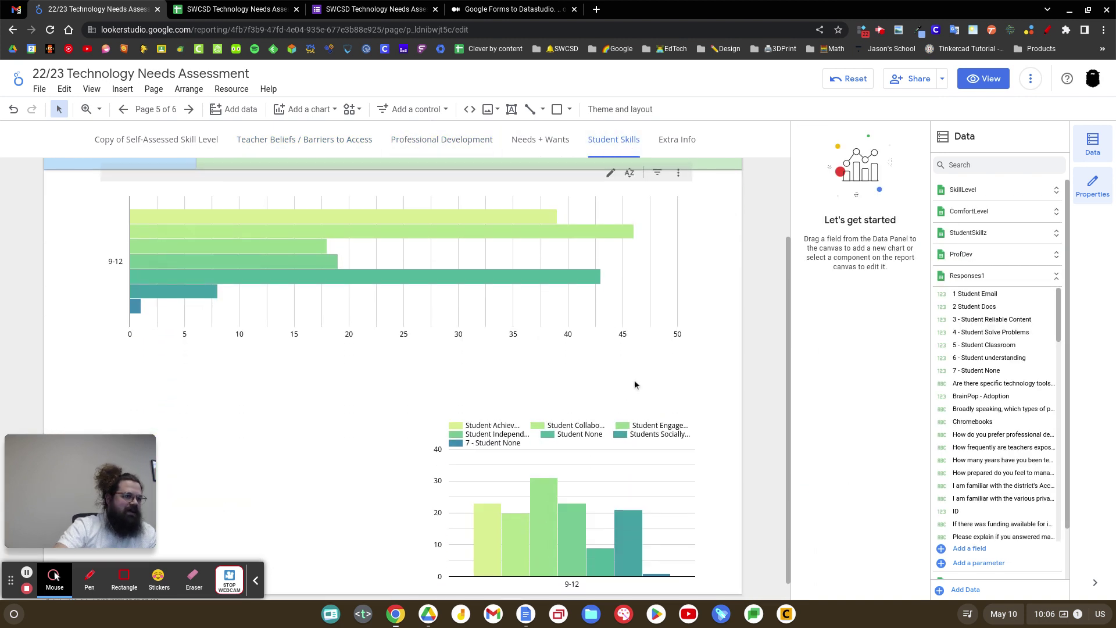
scroll(689, 342, "up", 2)
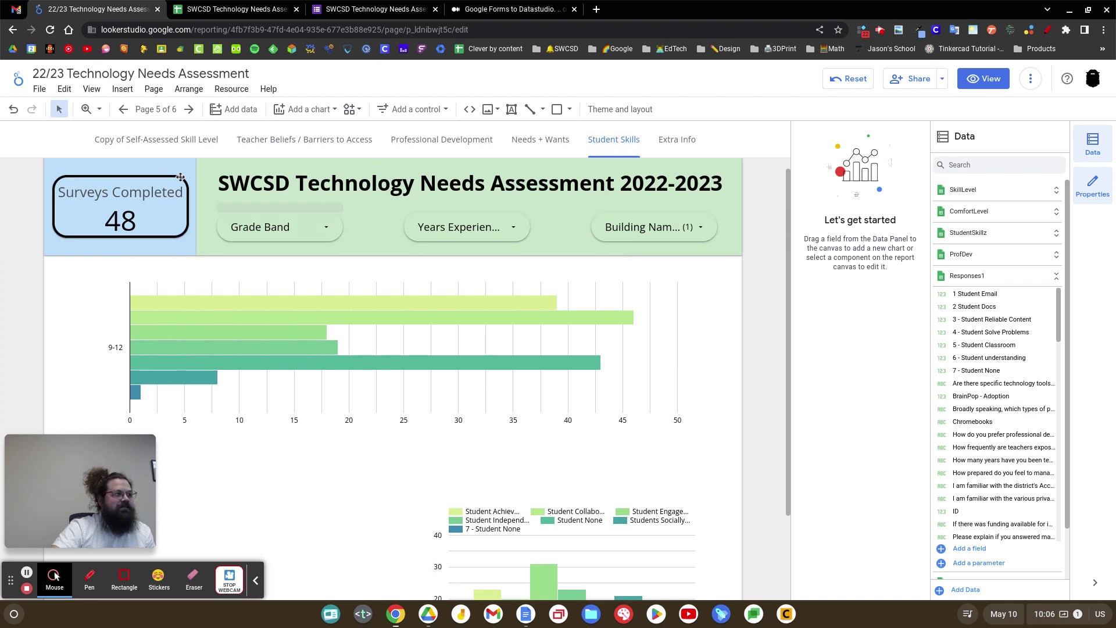
left_click(159, 142)
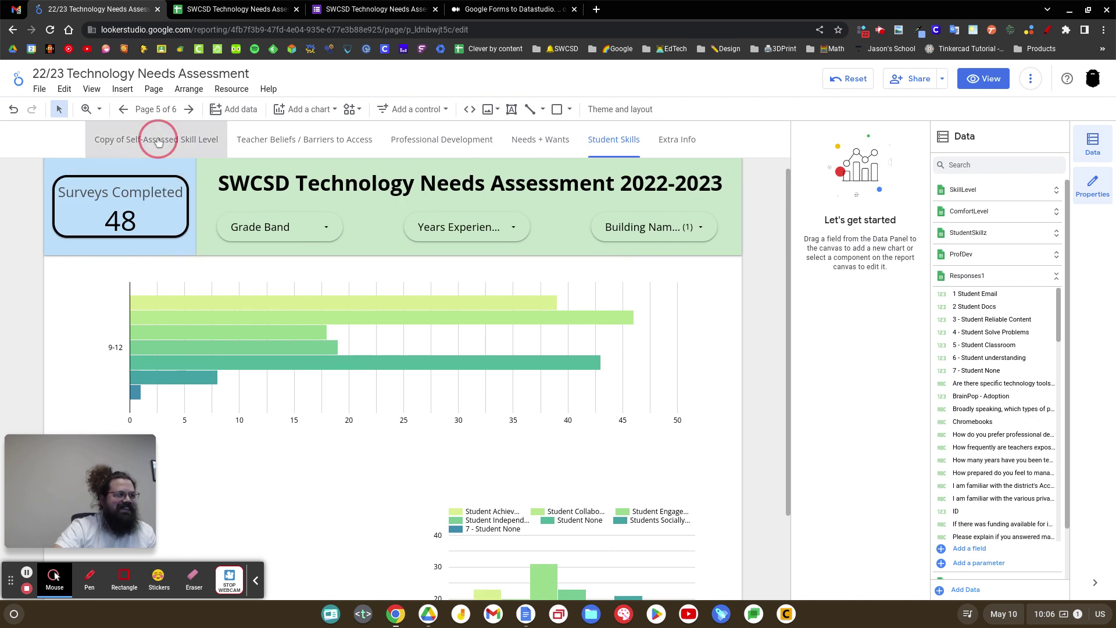
scroll(777, 406, "down", 2)
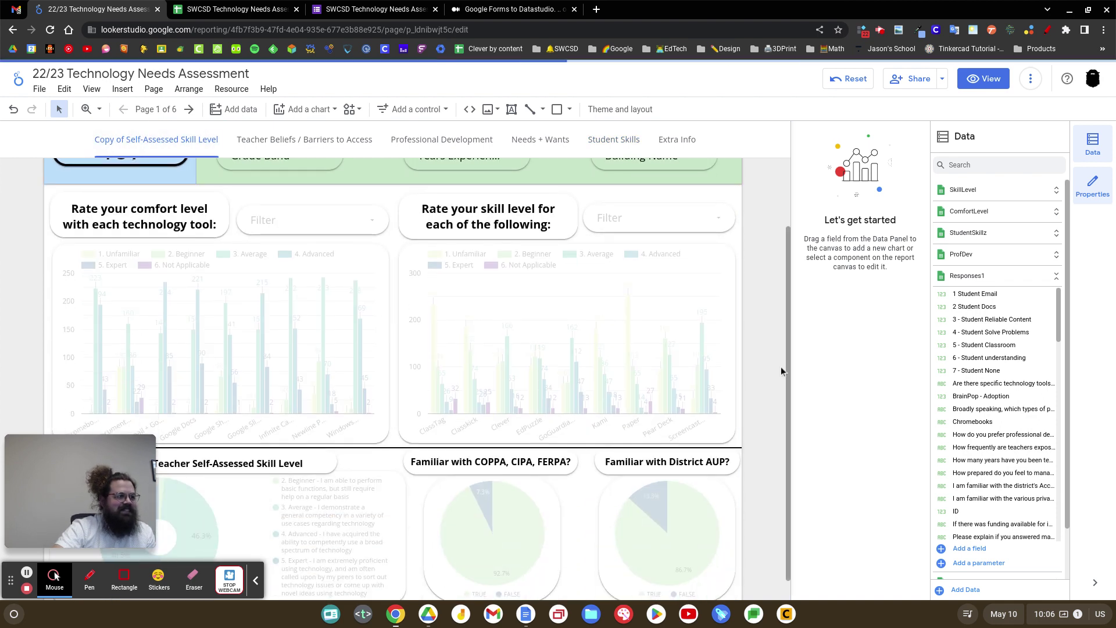
scroll(769, 364, "down", 1)
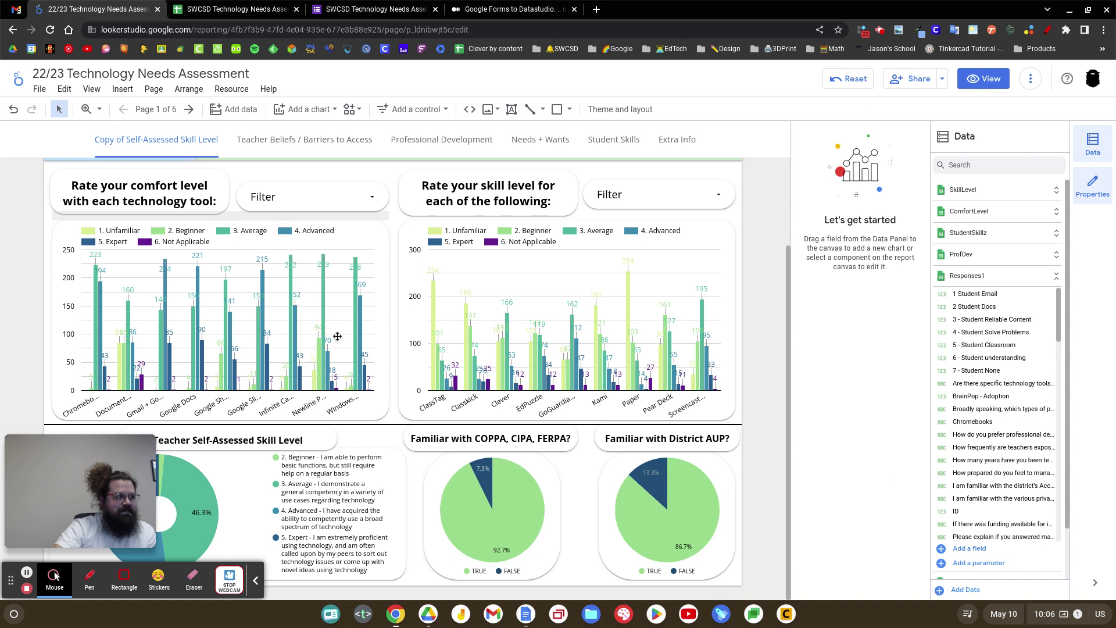
scroll(338, 336, "up", 3)
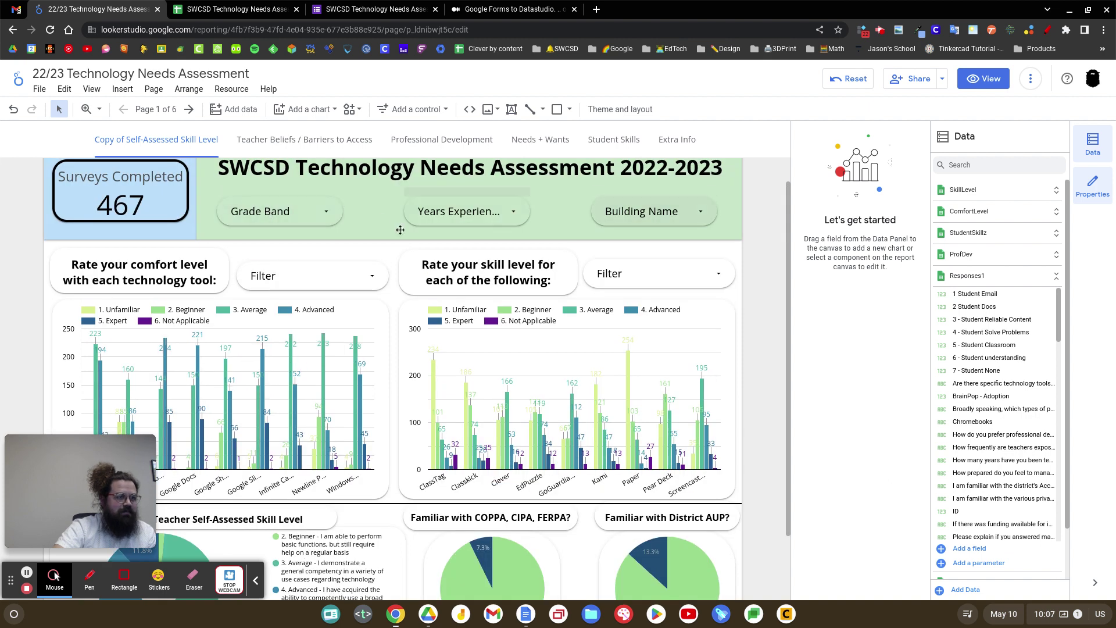
scroll(420, 323, "down", 3)
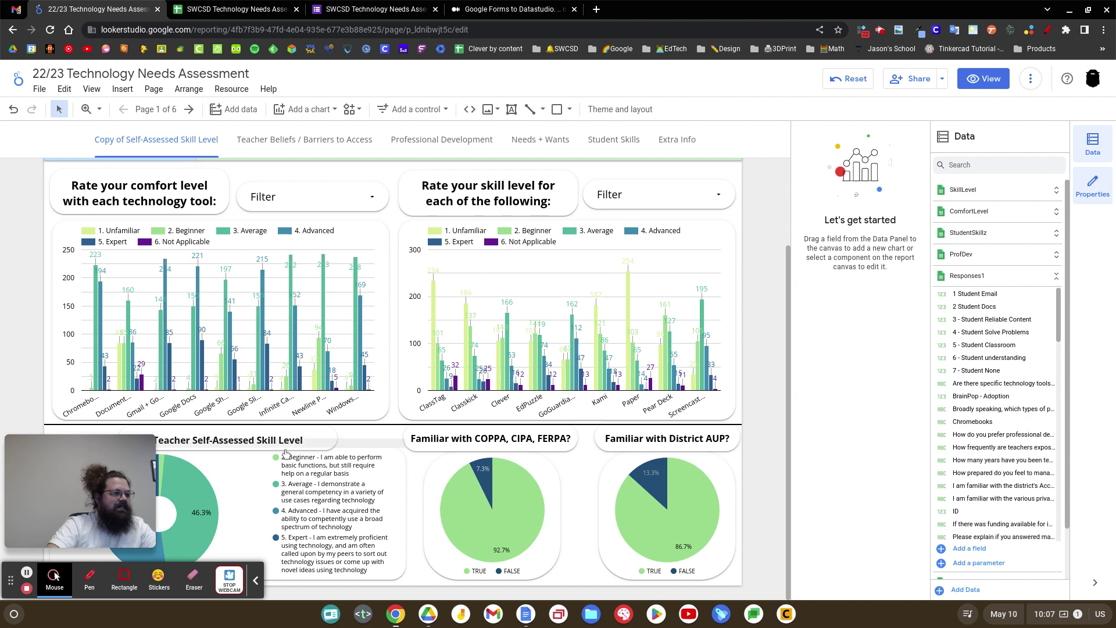
Review the obstacle and "In my building..." charts on the Teacher Beliefs / Barriers to Access page.
left_click(308, 146)
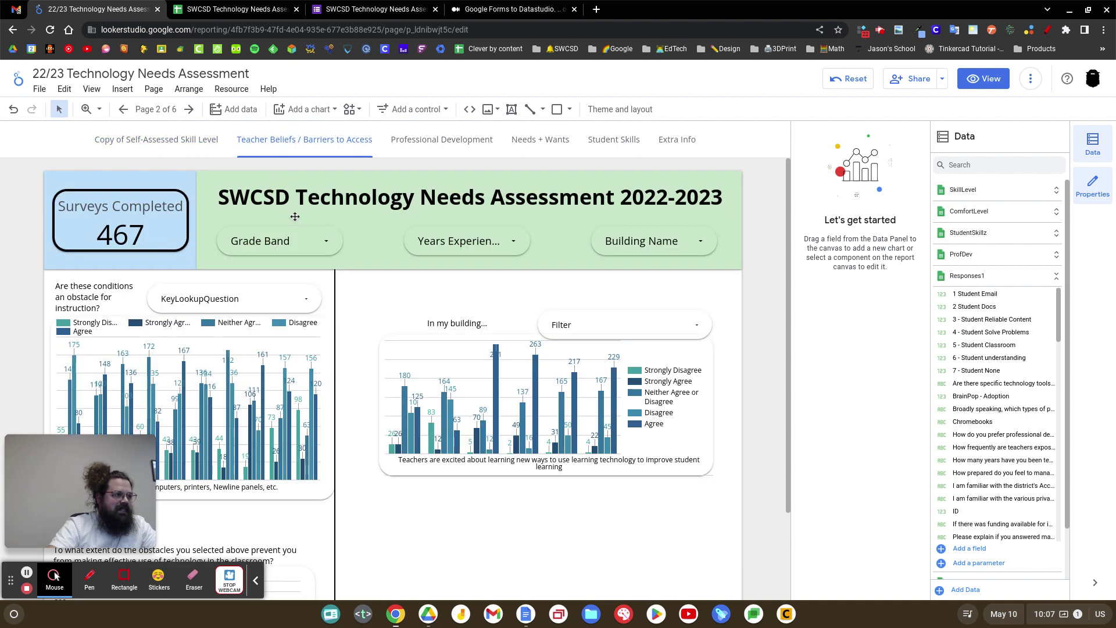
scroll(522, 384, "down", 2)
scroll(558, 401, "down", 2)
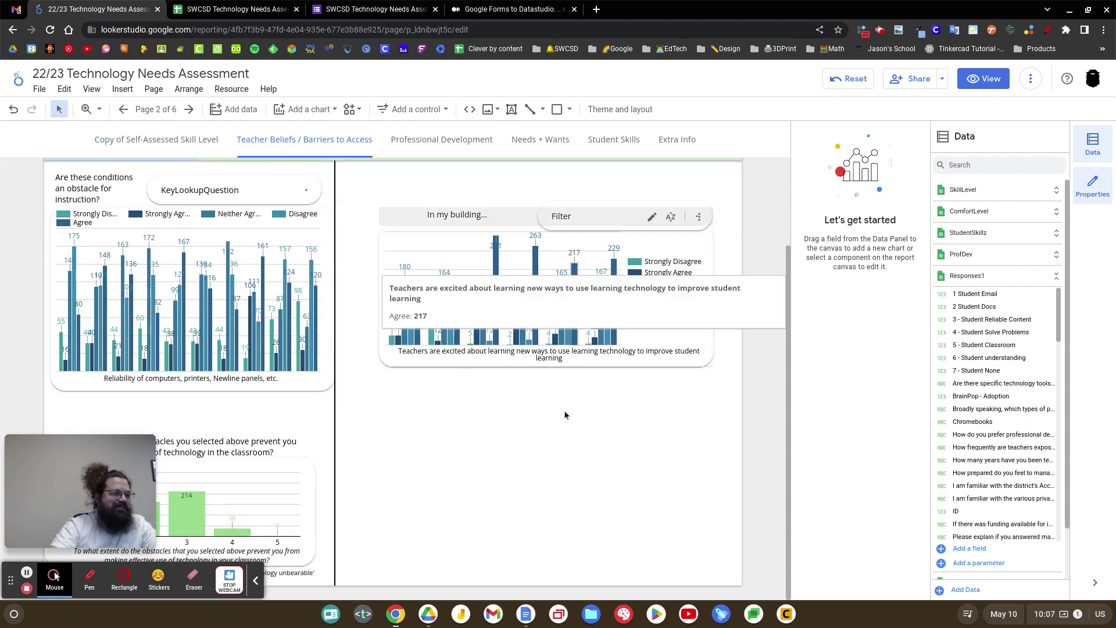
scroll(511, 414, "up", 1)
Filter the professional development resources chart on the Professional Development page to show only Chromebooks.
left_click(435, 152)
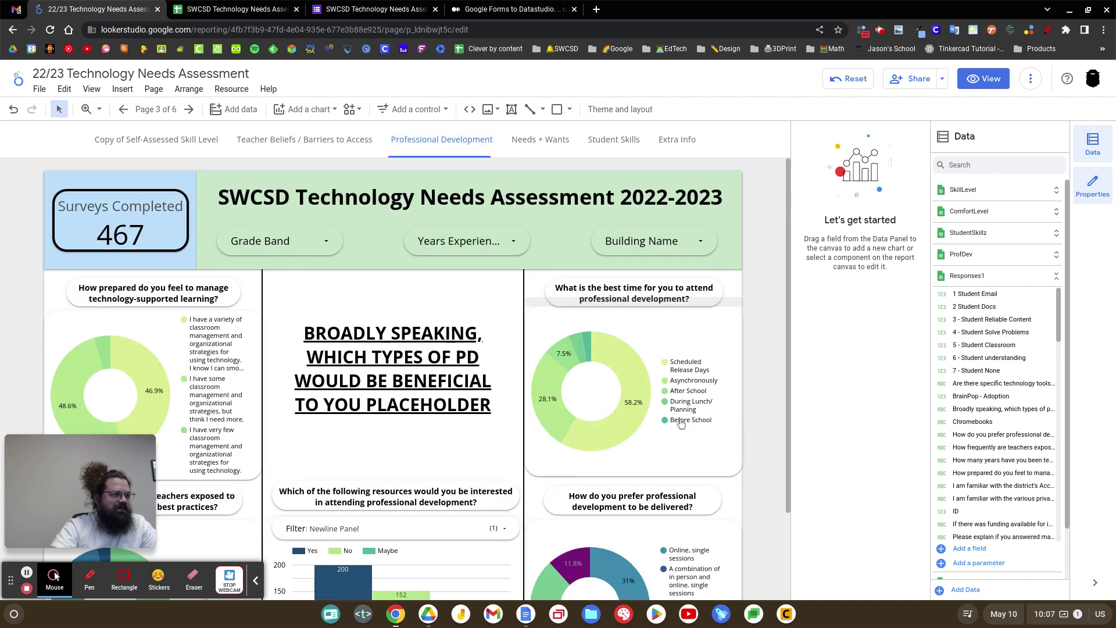
scroll(704, 396, "down", 2)
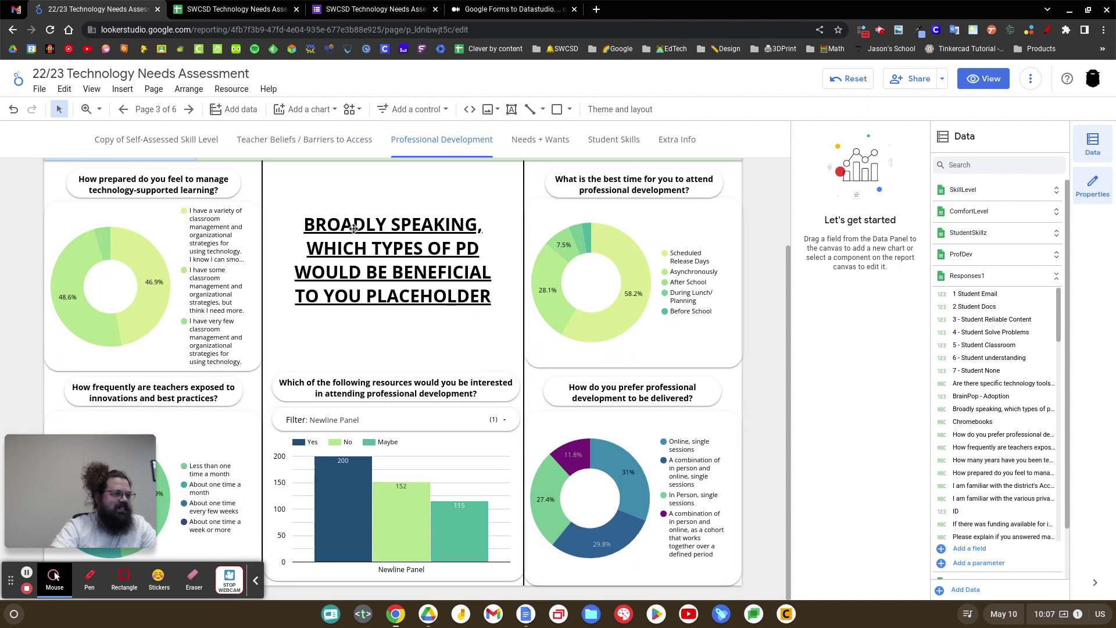
left_click(498, 425)
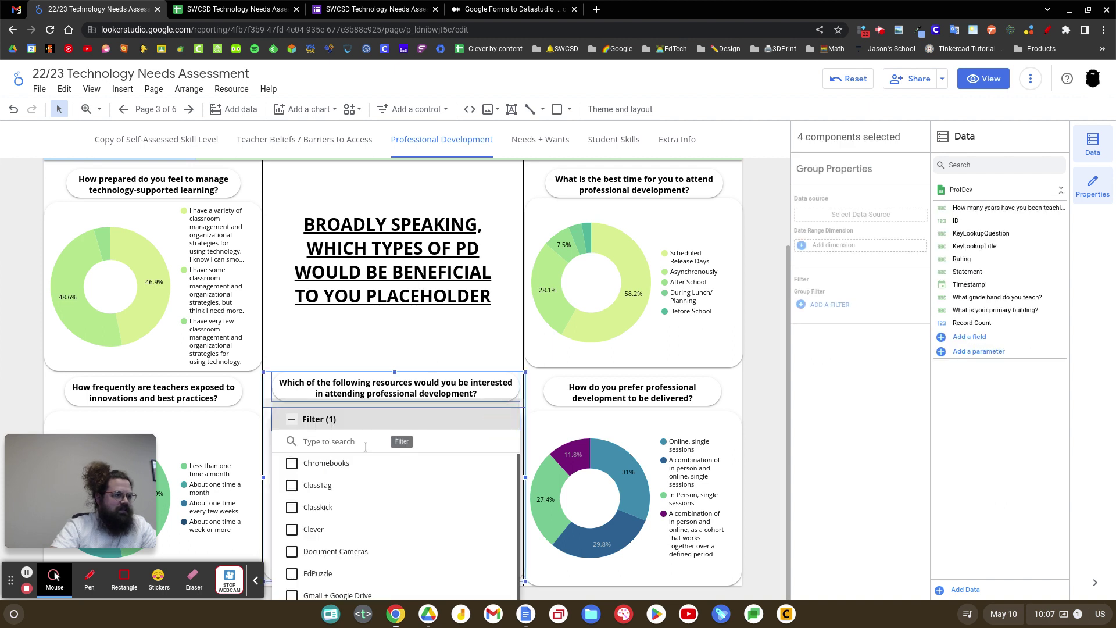
left_click(291, 463)
left_click(295, 361)
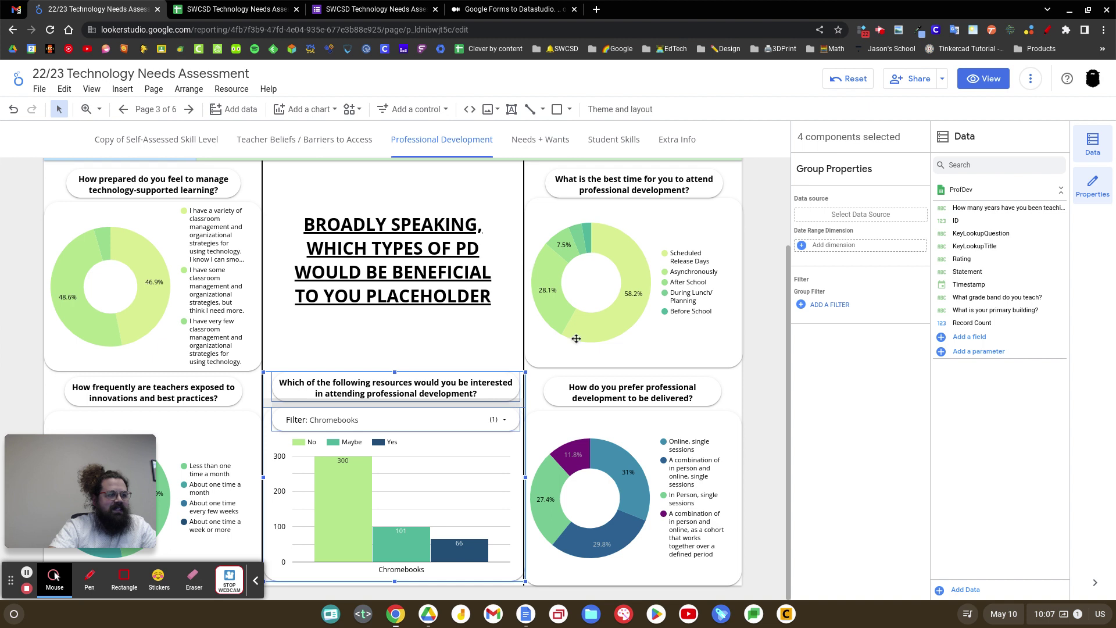
Look over the Needs + Wants page and the bar charts on the Student Skills page.
scroll(468, 152, "up", 1)
left_click(530, 139)
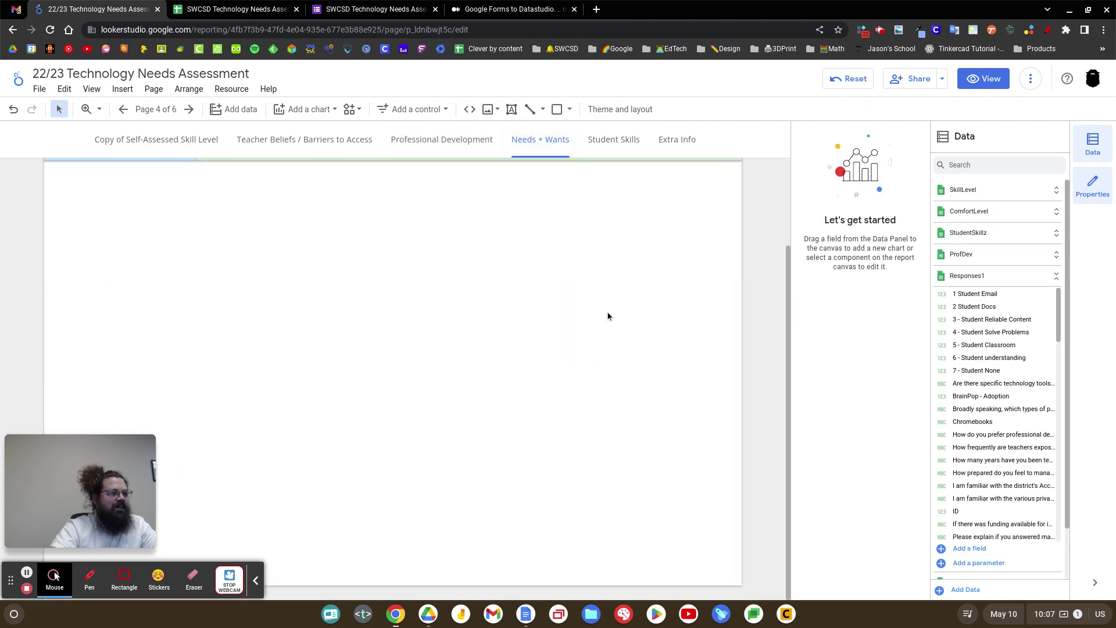
left_click(605, 137)
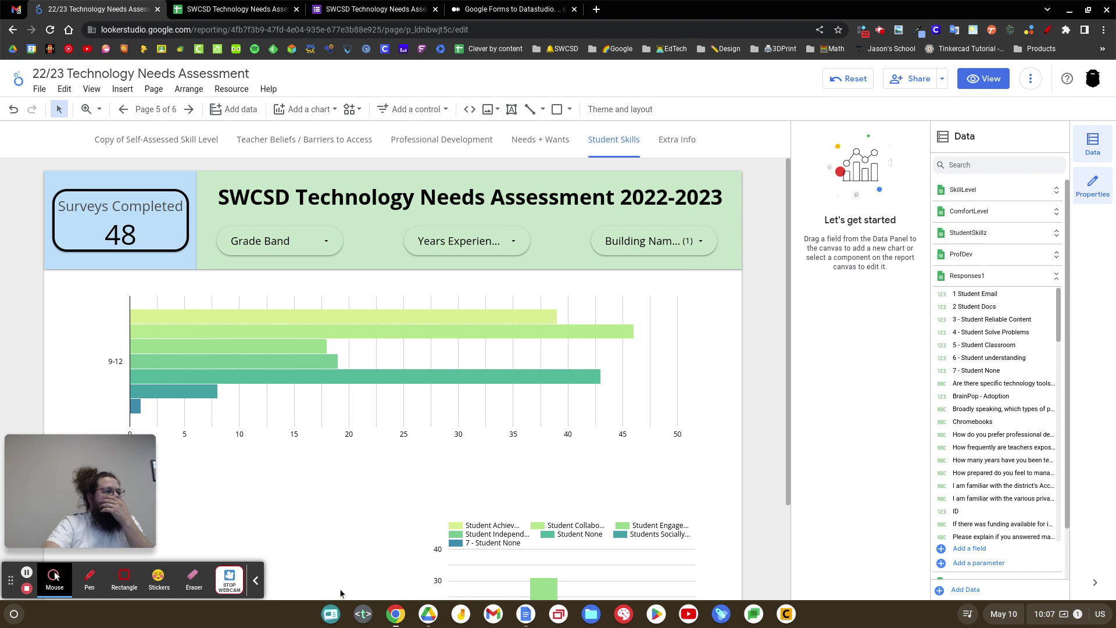
scroll(507, 412, "down", 2)
scroll(510, 410, "up", 2)
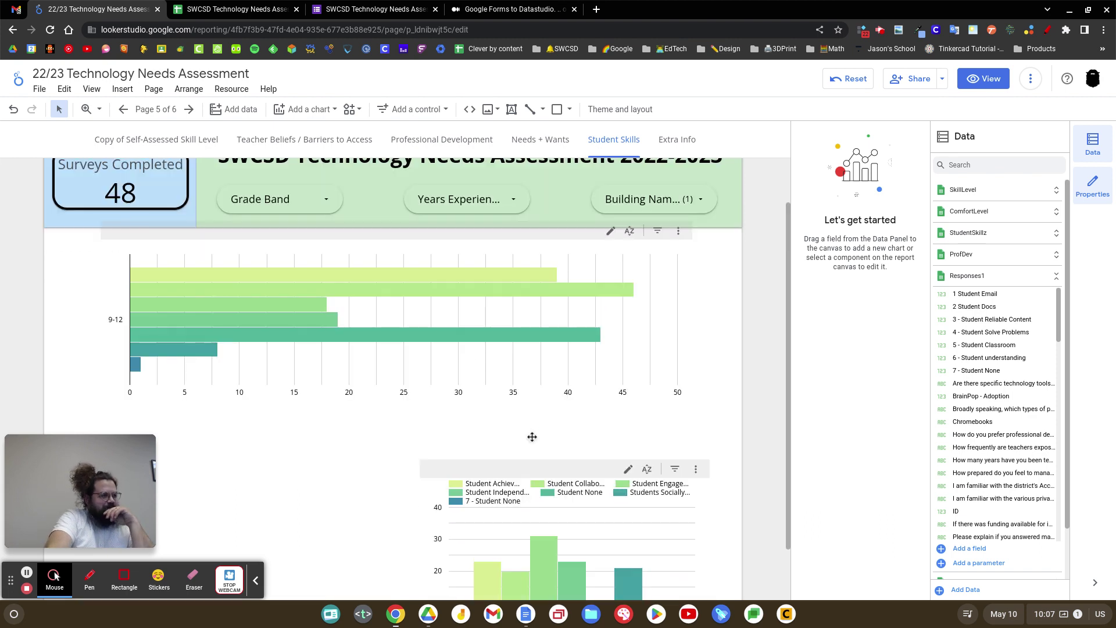